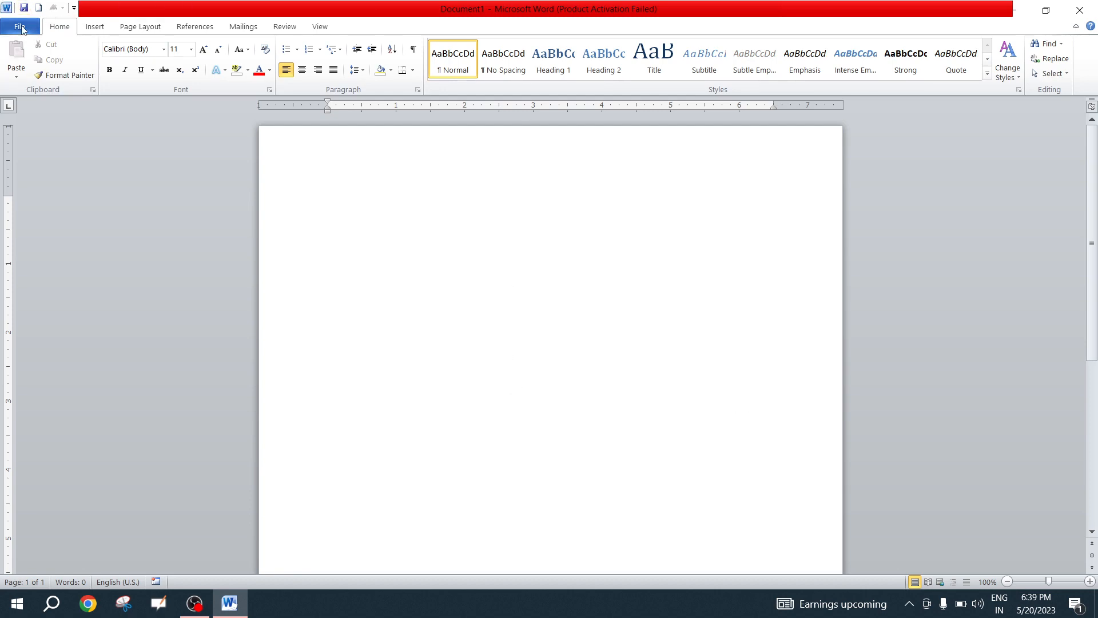
pyautogui.click(20, 27)
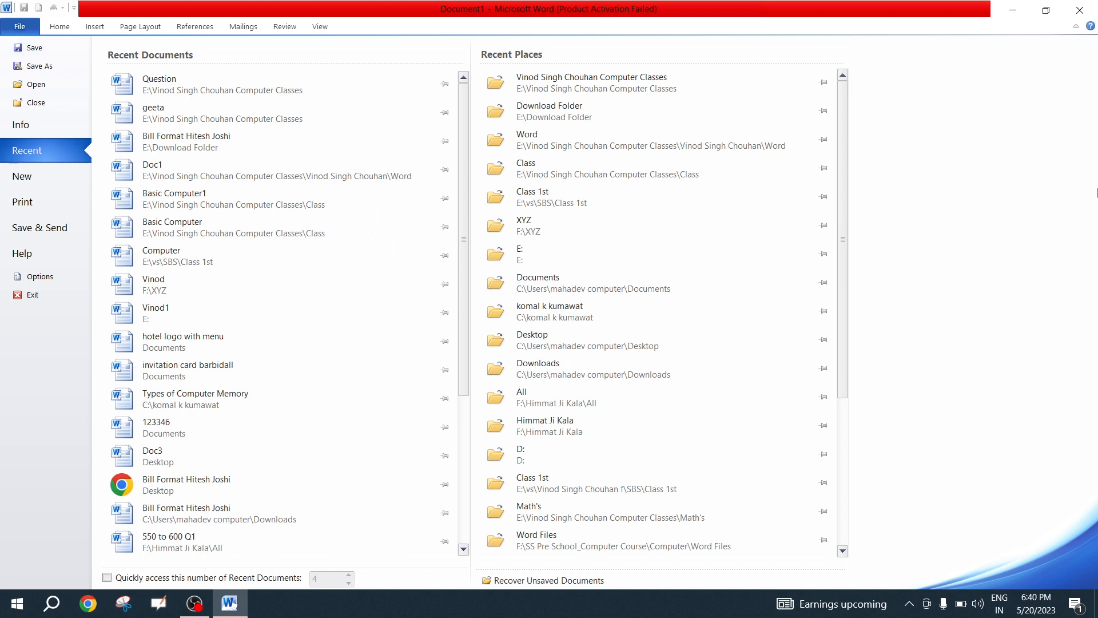
pyautogui.click(64, 28)
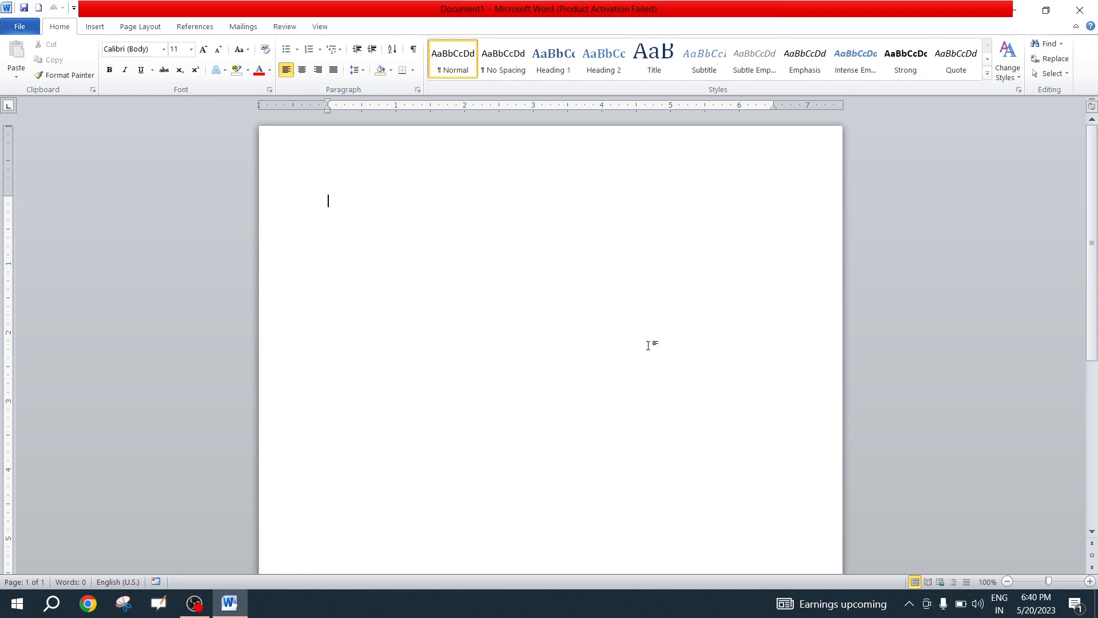
# Fill the blank document with sample paragraphs by entering the =rand() function.
pyautogui.write('=rand()')
pyautogui.press('Return')
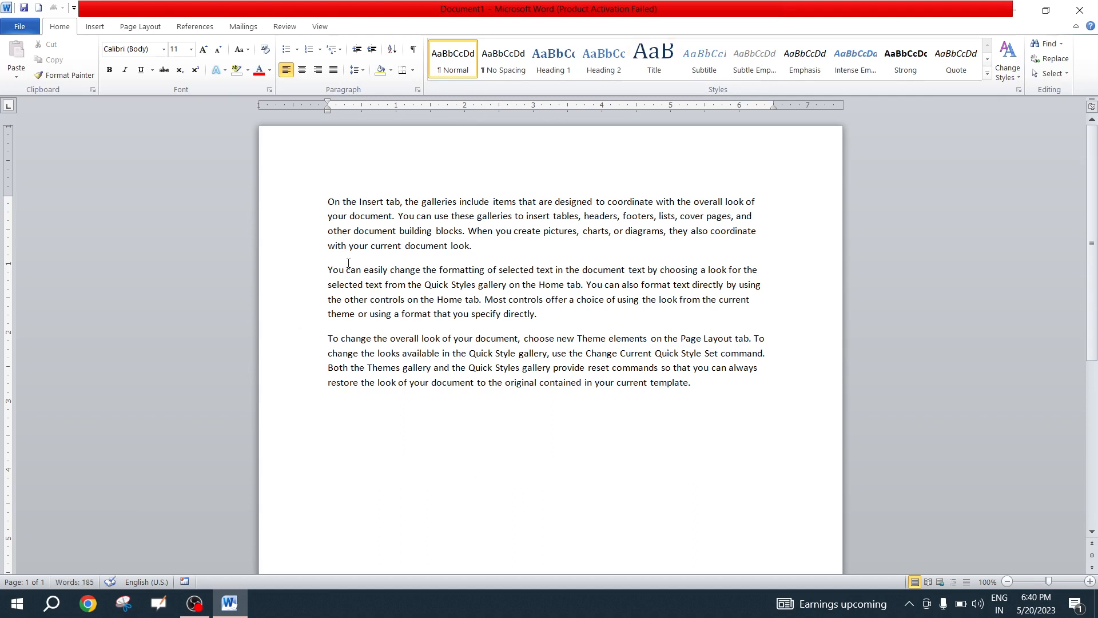
# Start saving the new document and choose Local Disk (F:) as the save location.
pyautogui.click(19, 28)
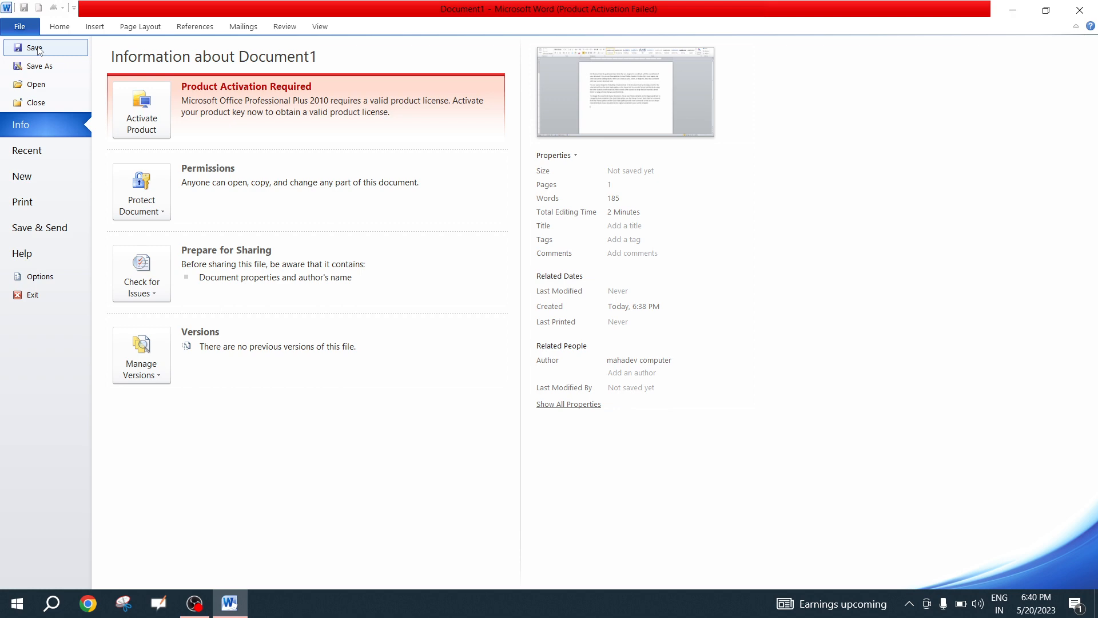
pyautogui.click(37, 50)
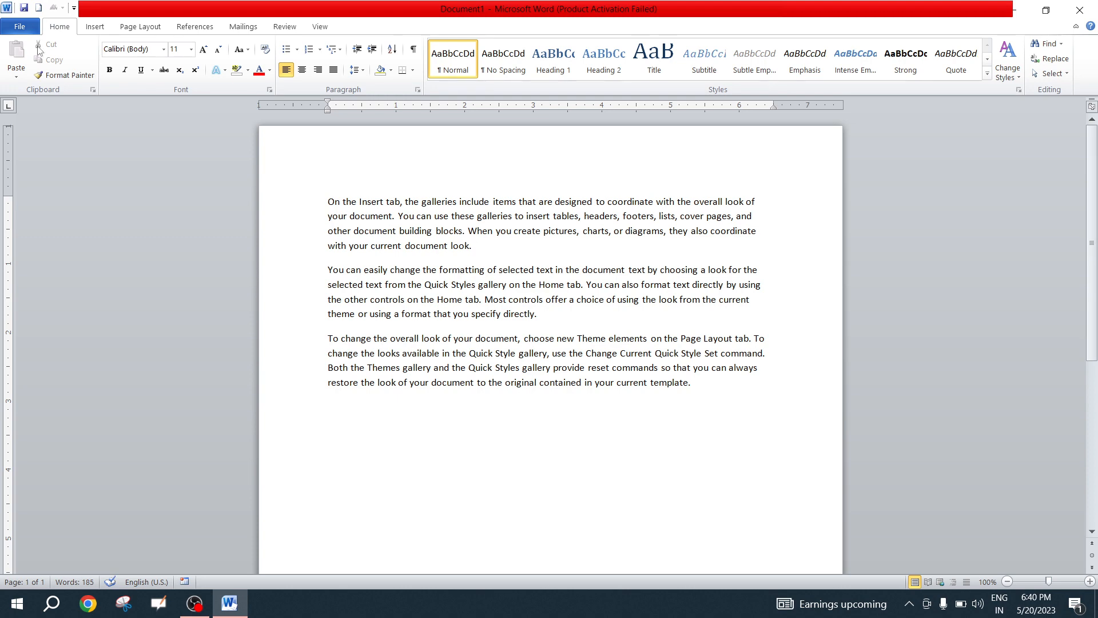
pyautogui.hotkey('ctrl', 's')
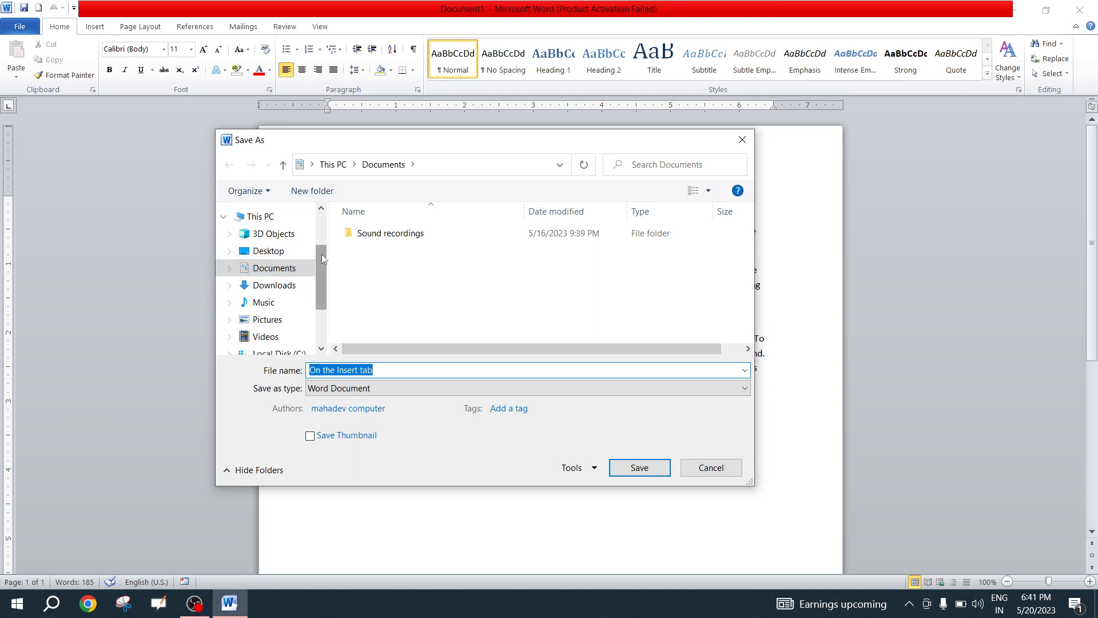
pyautogui.moveTo(322, 259); pyautogui.dragTo(329, 309)
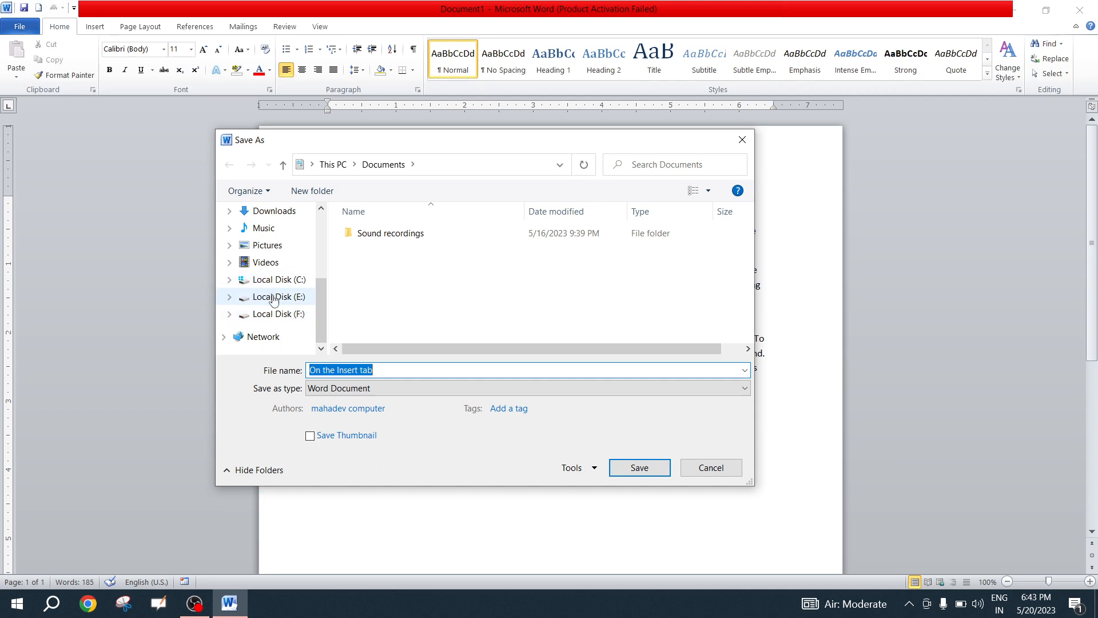
pyautogui.click(277, 314)
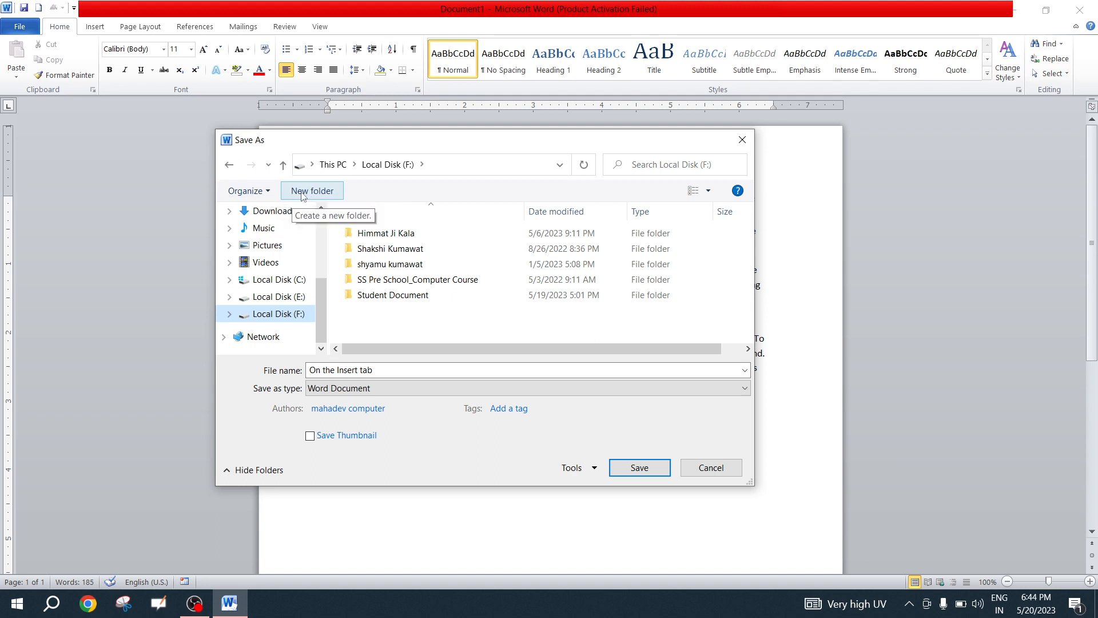
# Create a folder named XYZ on Local Disk (F:) and open it as the save location.
pyautogui.click(335, 196)
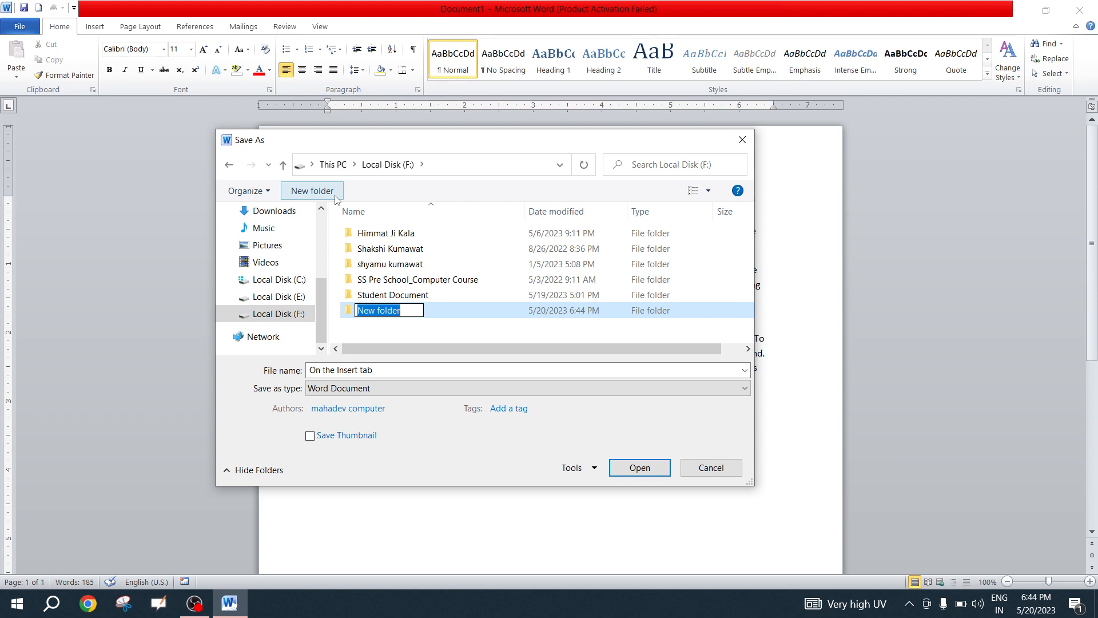
pyautogui.write('XY')
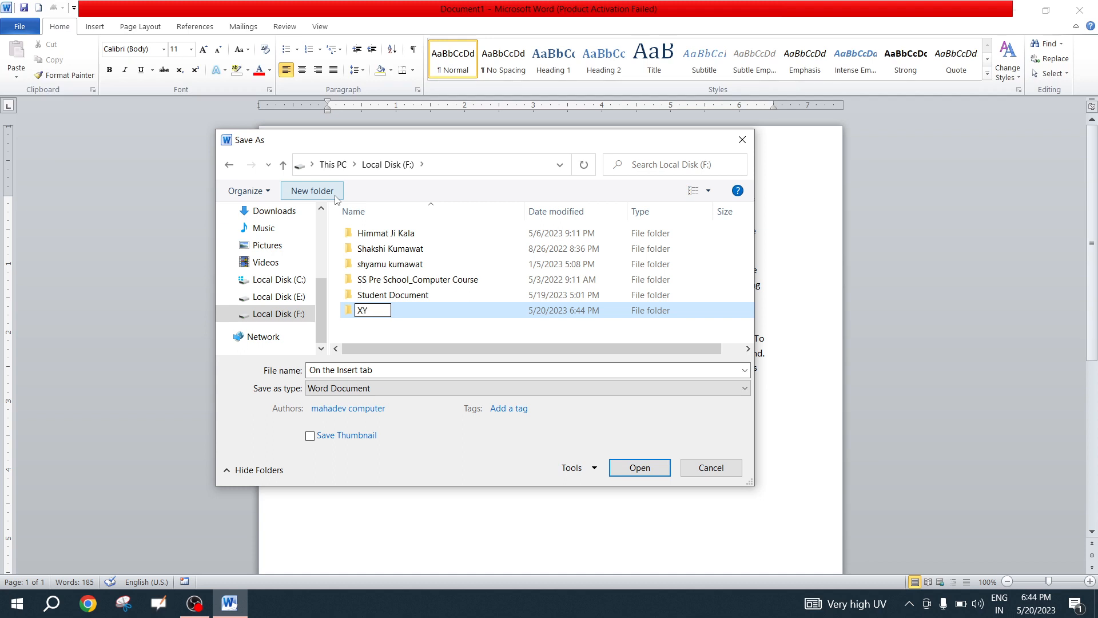
pyautogui.write('Z')
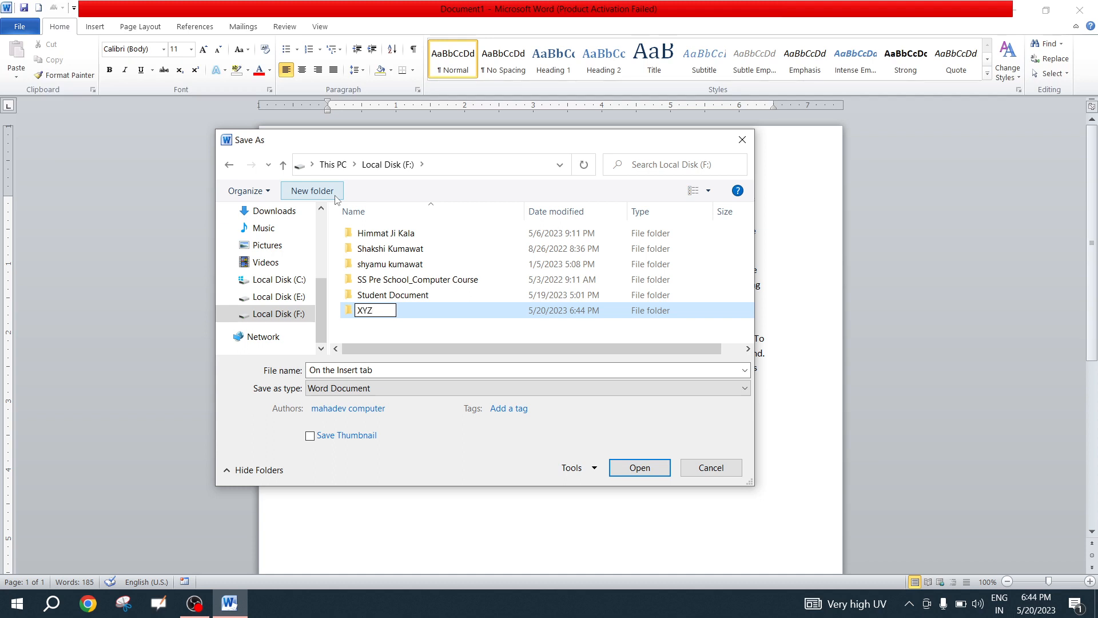
pyautogui.click(491, 339)
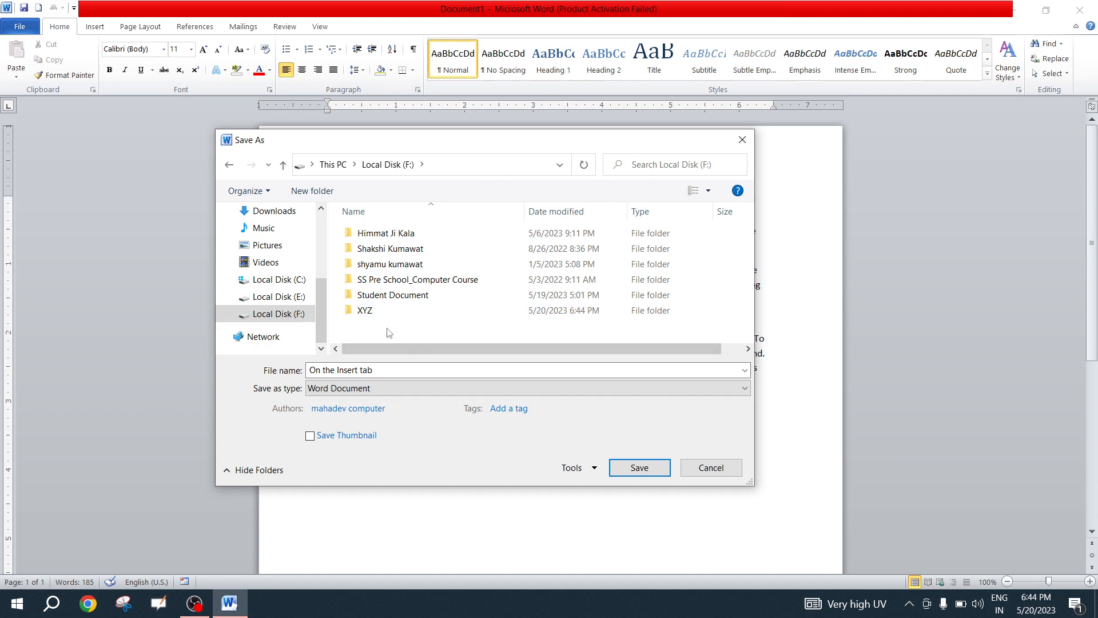
pyautogui.click(359, 312)
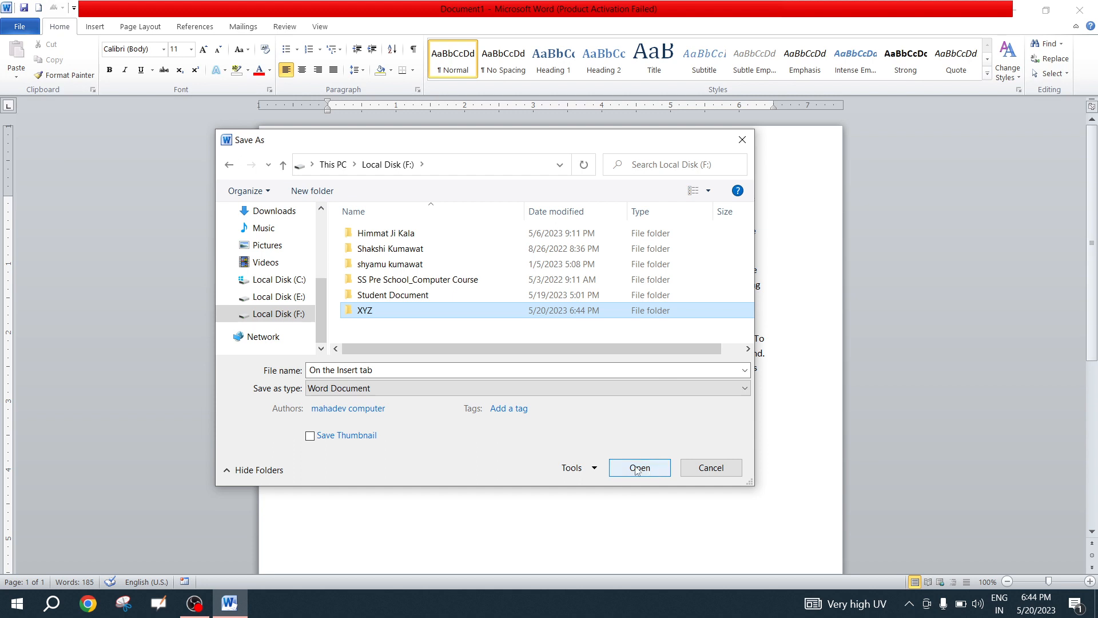
pyautogui.click(361, 316)
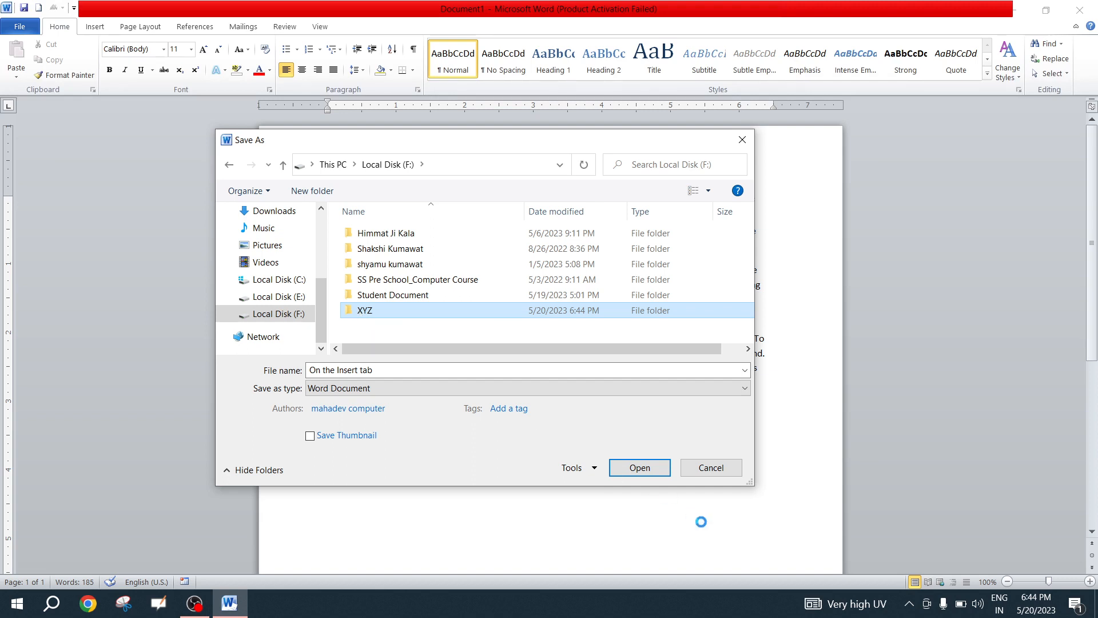
pyautogui.click(639, 467)
pyautogui.click(639, 468)
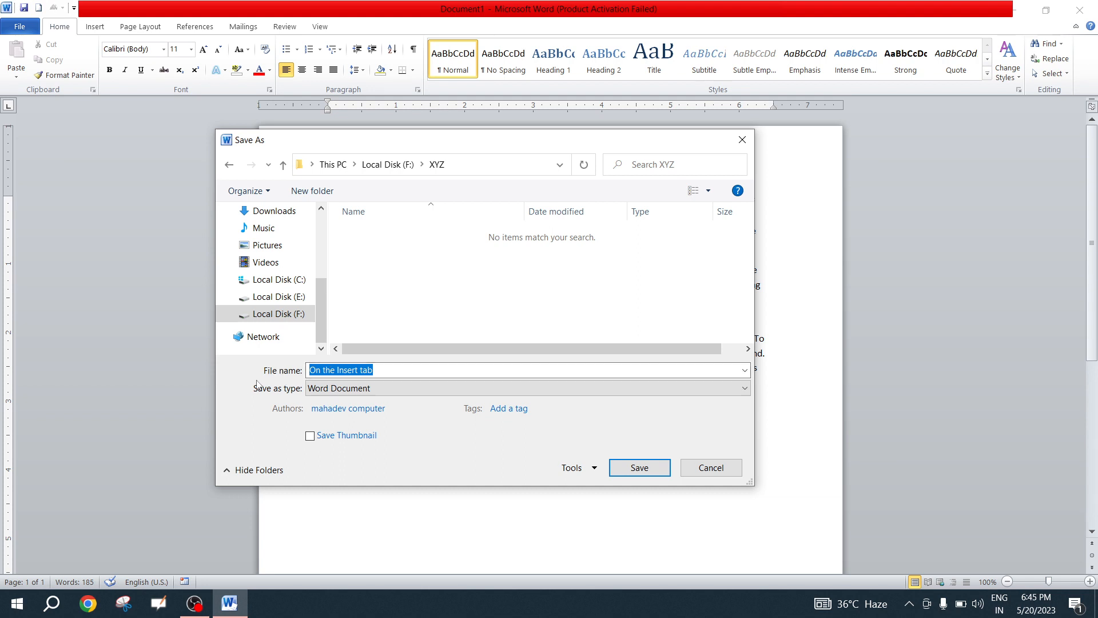
# Name the file Demo, keep Word Document as the file type, and save it in the XYZ folder.
pyautogui.click(391, 370)
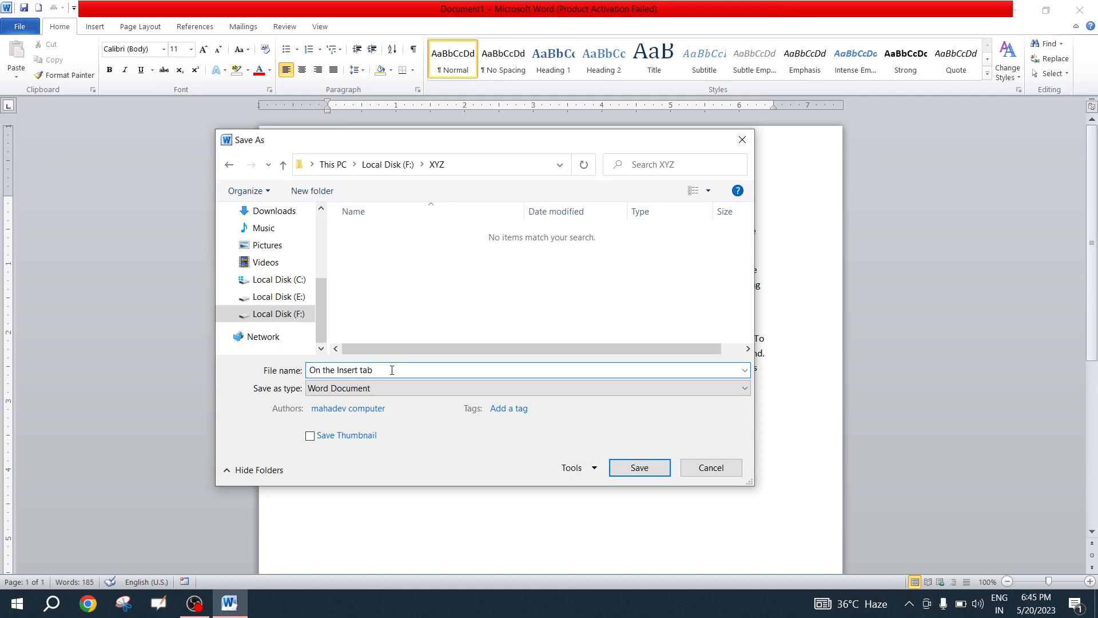
pyautogui.press('BackSpace')
pyautogui.press('BackSpace')
pyautogui.press('BackSpace')
pyautogui.press('BackSpace')
pyautogui.press('BackSpace')
pyautogui.press('BackSpace')
pyautogui.press('BackSpace')
pyautogui.press('BackSpace')
pyautogui.press('BackSpace')
pyautogui.press('BackSpace')
pyautogui.press('BackSpace')
pyautogui.press('BackSpace')
pyautogui.press('BackSpace')
pyautogui.press('BackSpace')
pyautogui.press('BackSpace')
pyautogui.press('BackSpace')
pyautogui.press('BackSpace')
pyautogui.write('Demo')
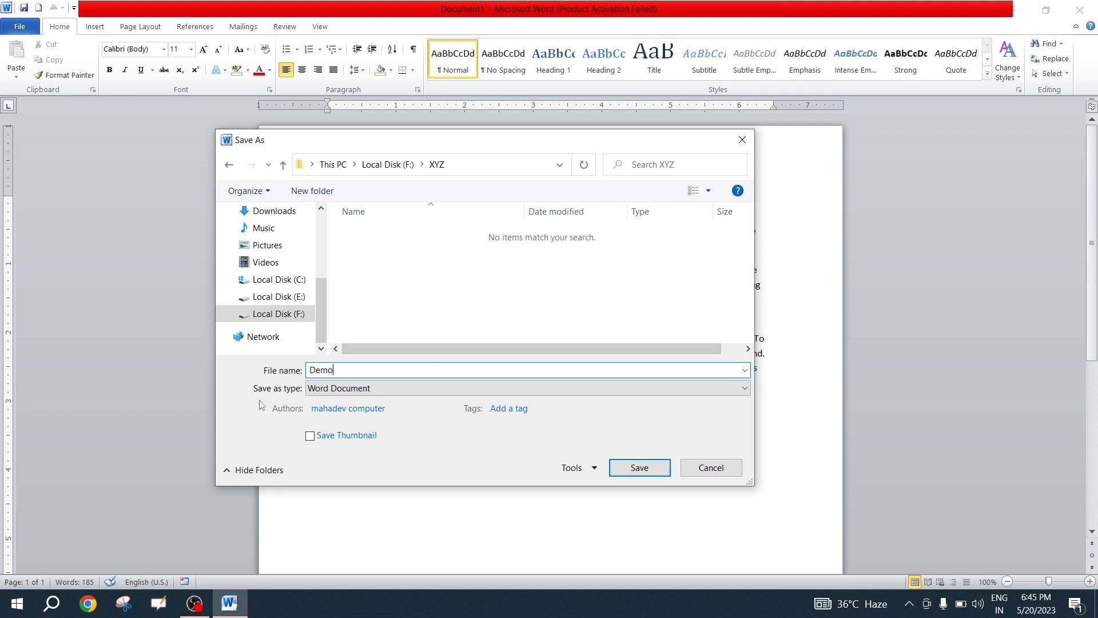
pyautogui.click(347, 389)
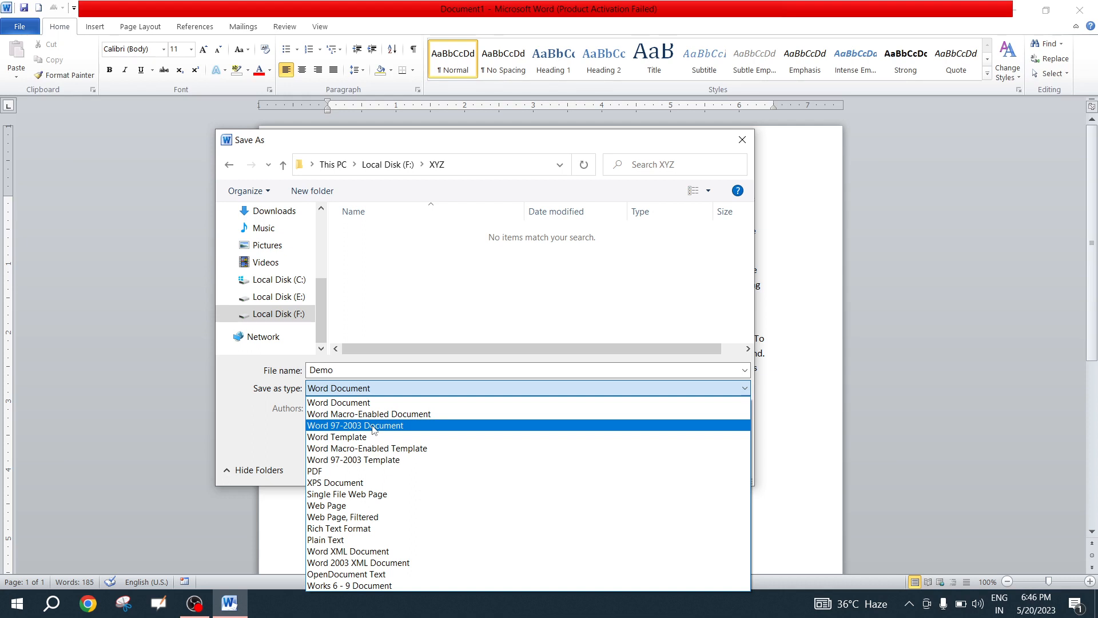
pyautogui.click(343, 402)
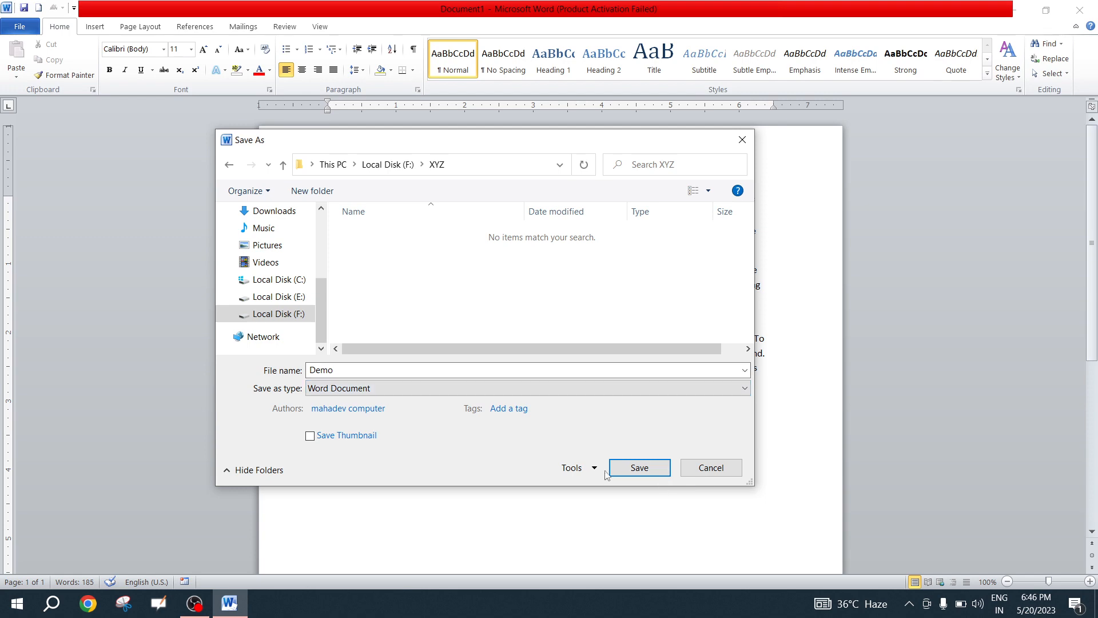
pyautogui.click(639, 468)
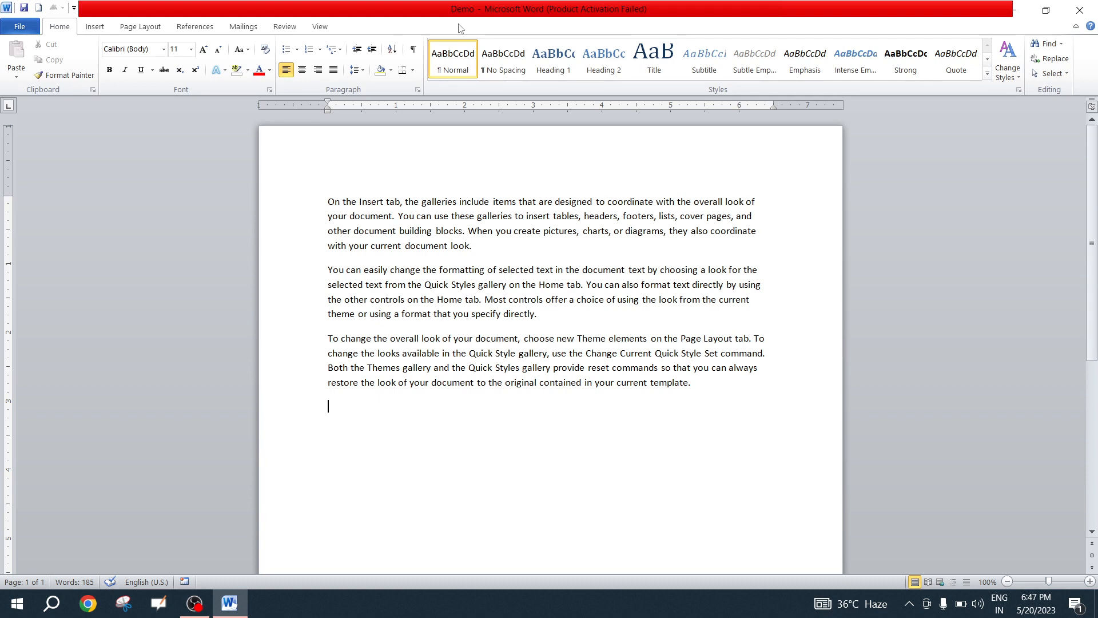
pyautogui.click(19, 29)
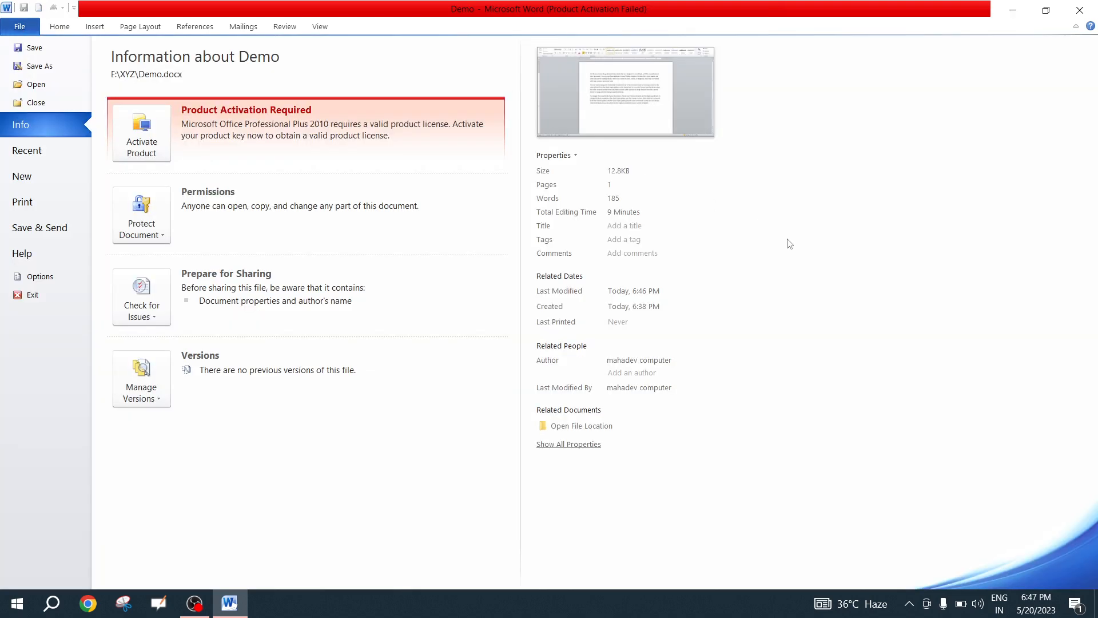
pyautogui.click(19, 27)
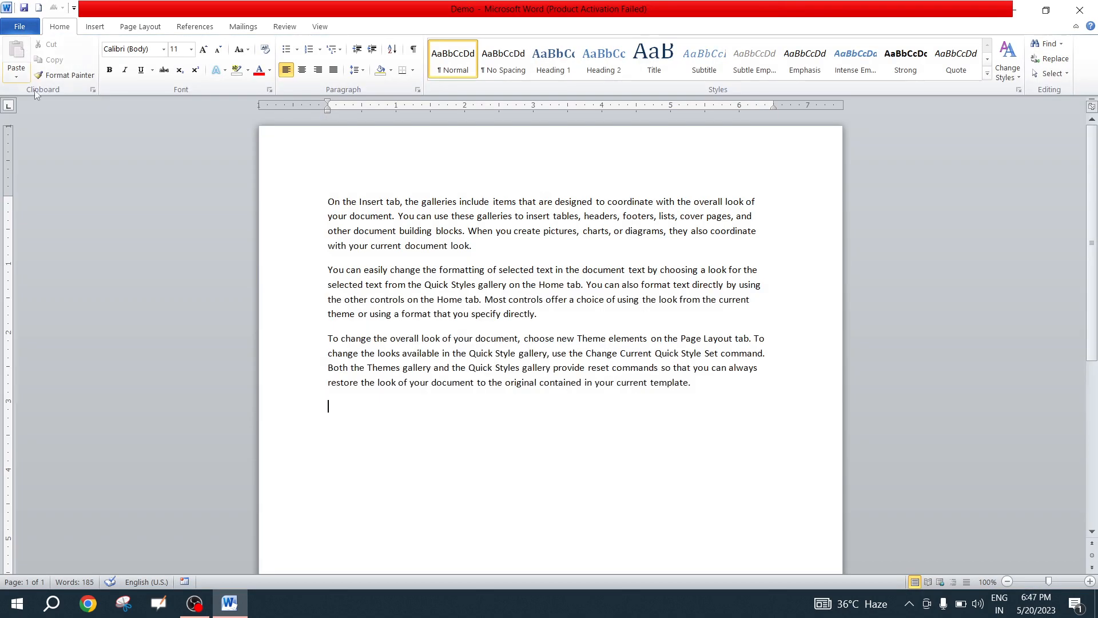
# Add another block of sample paragraphs at the end of the document with =rand().
pyautogui.write('=rand()')
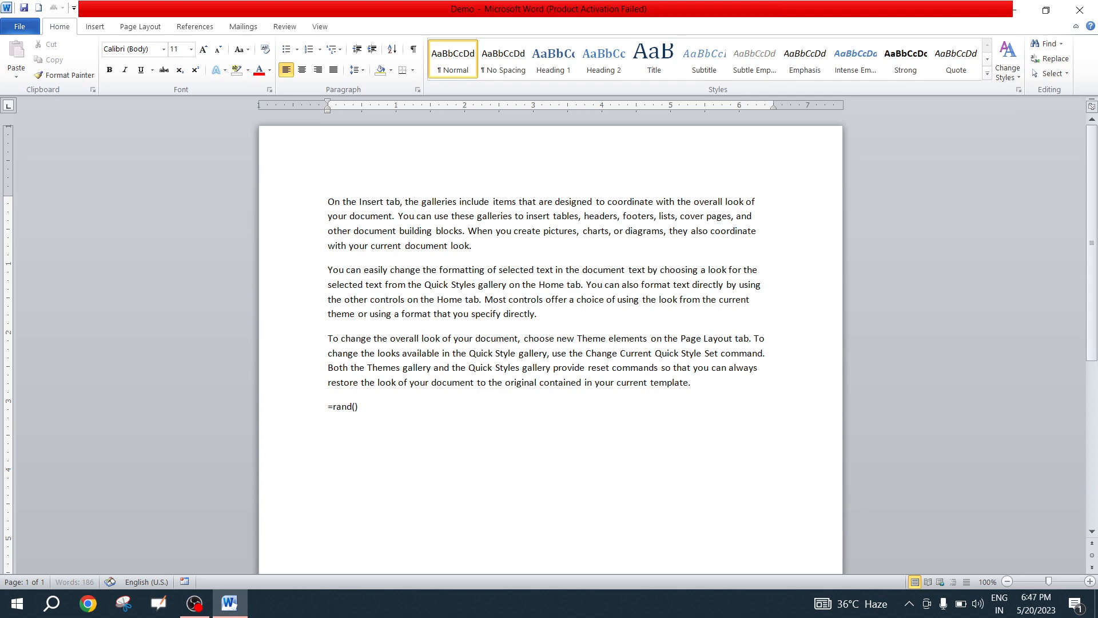
pyautogui.press('Return')
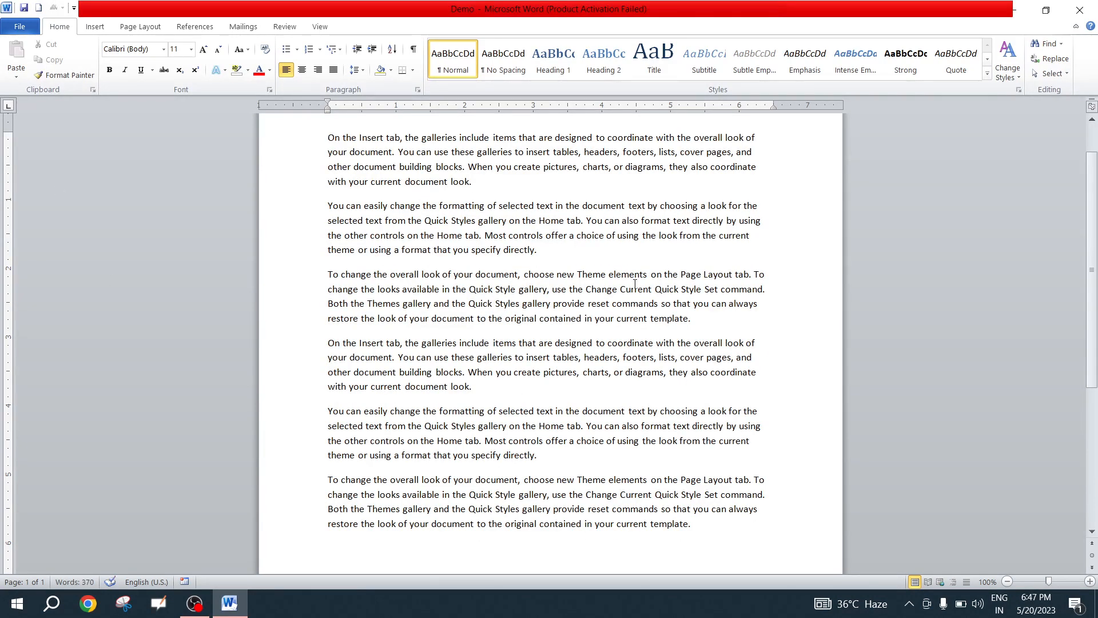
pyautogui.scroll(2, 632, 285)
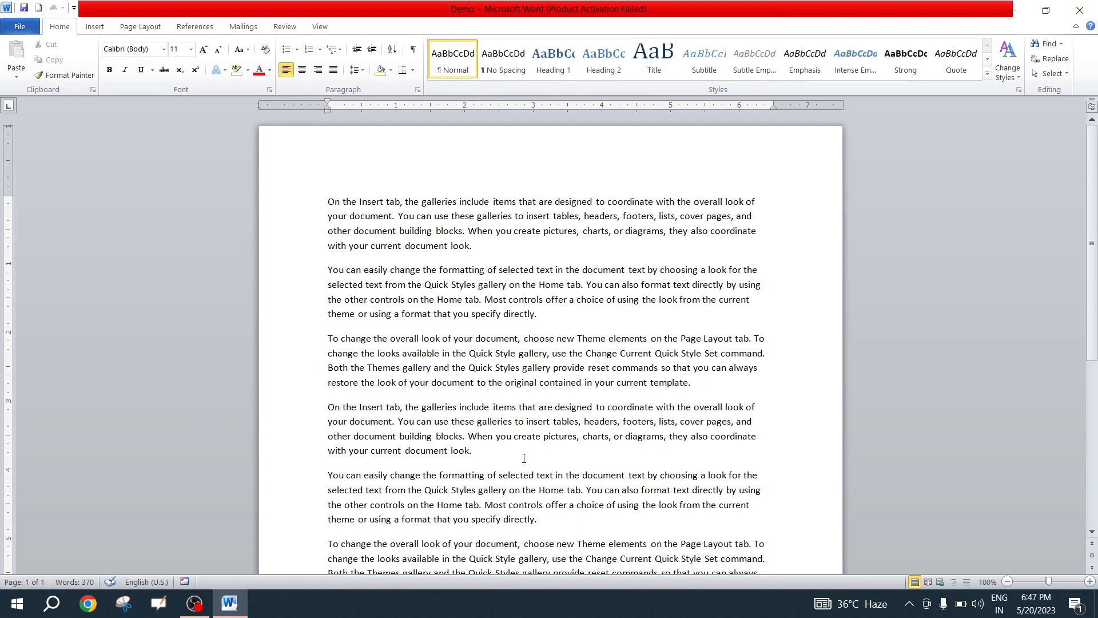
# Close the Demo document without saving the changes made since the last save.
pyautogui.click(1080, 10)
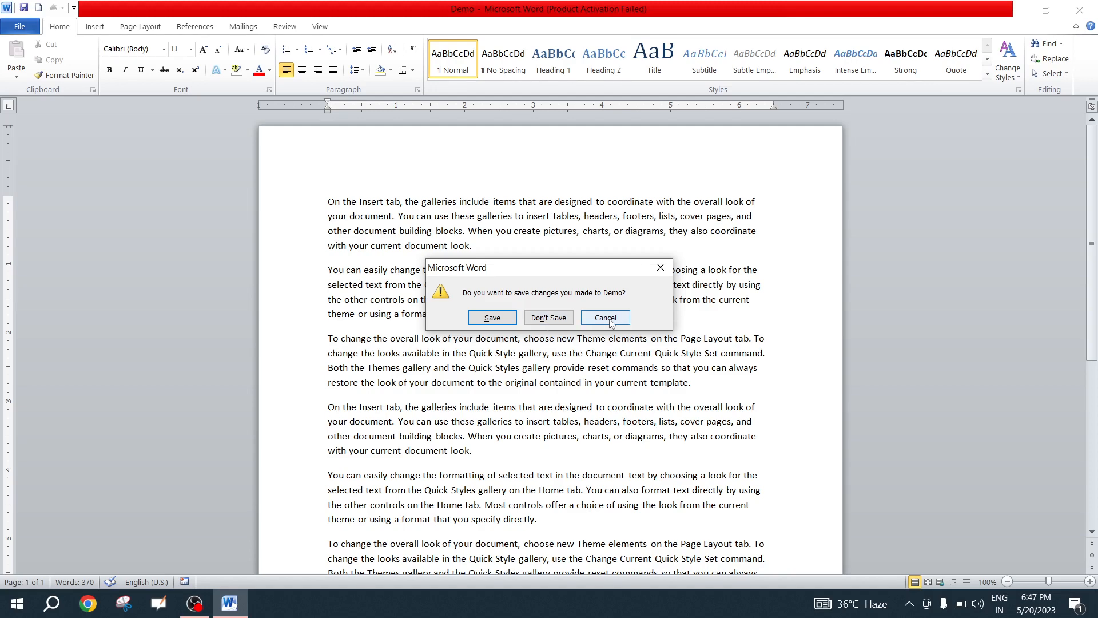
pyautogui.click(559, 322)
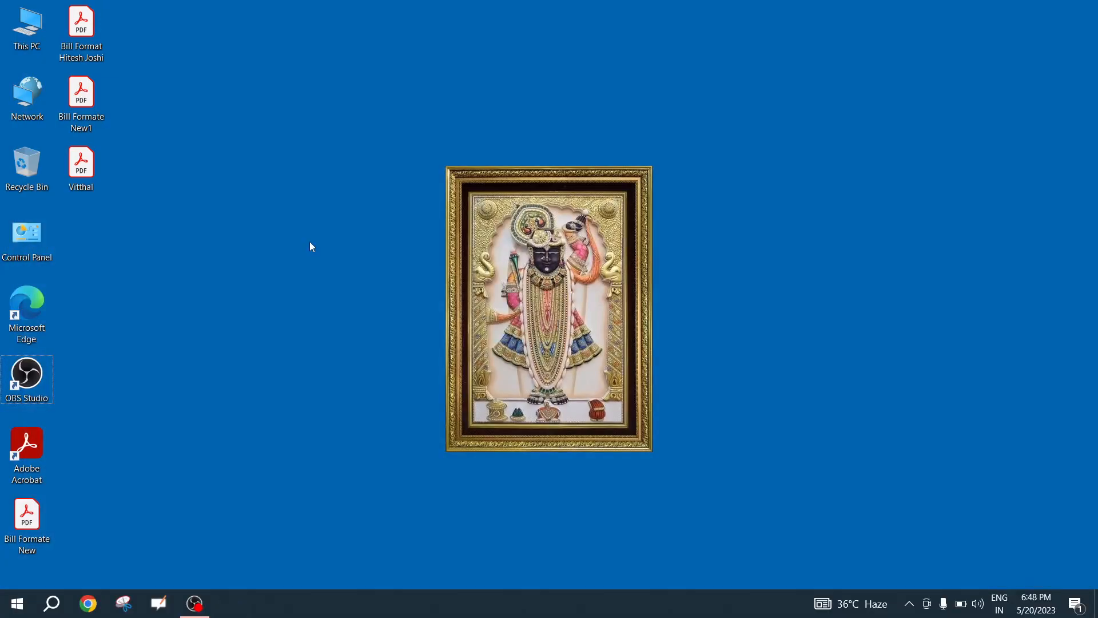
# Open the Demo document from the XYZ folder on Local Disk (F:) using File Explorer and dismiss the activation wizard.
pyautogui.click(31, 28)
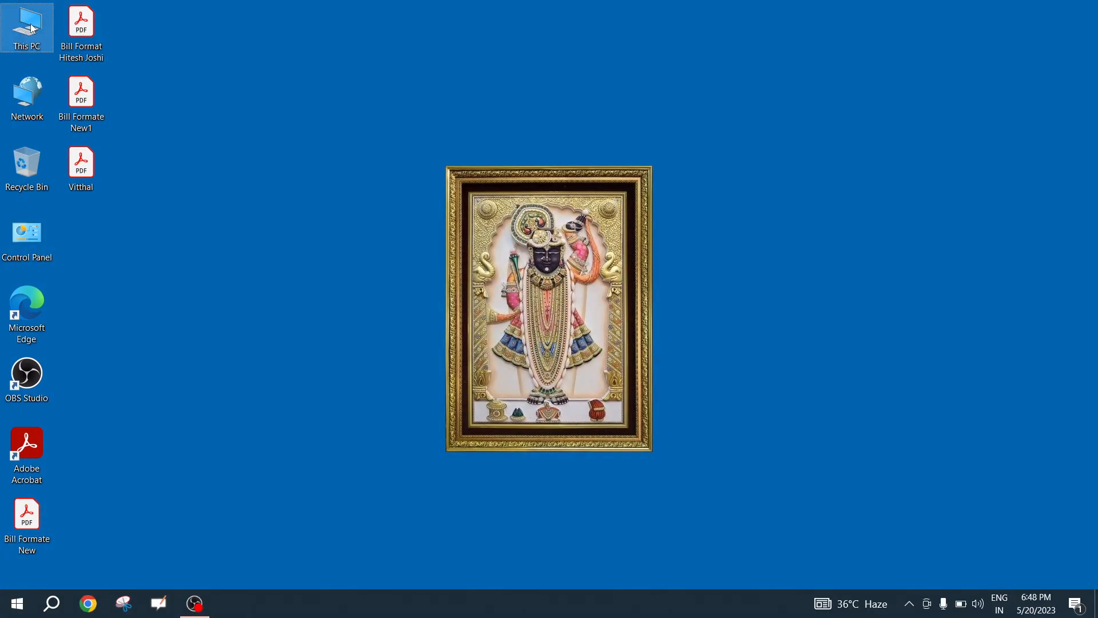
pyautogui.press('Right')
pyautogui.press('Down')
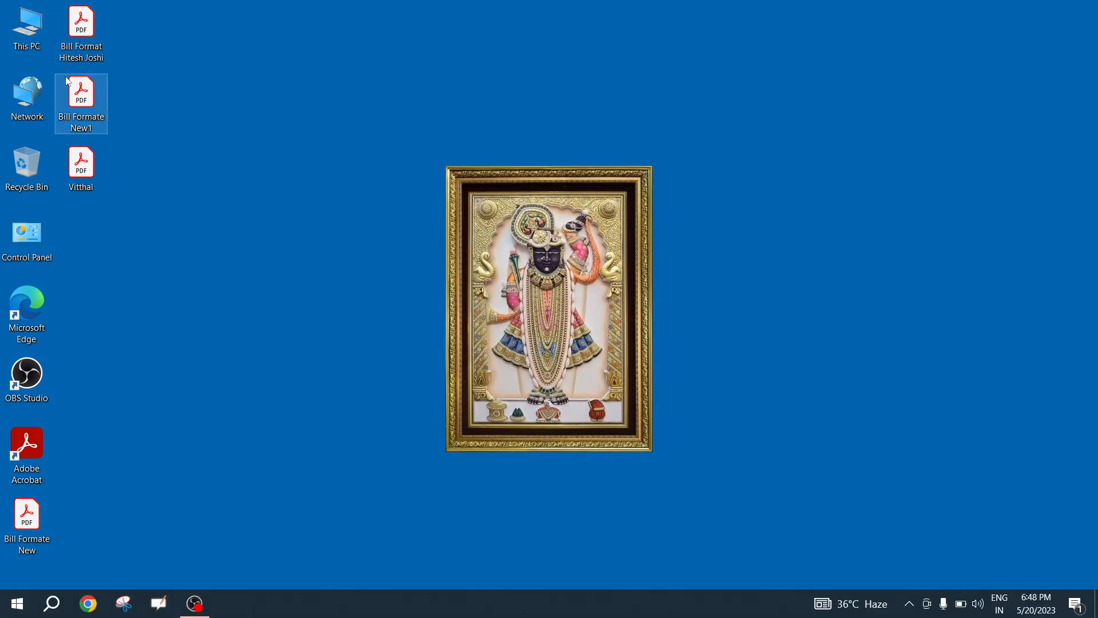
pyautogui.press('Left')
pyautogui.press('Up')
pyautogui.press('Return')
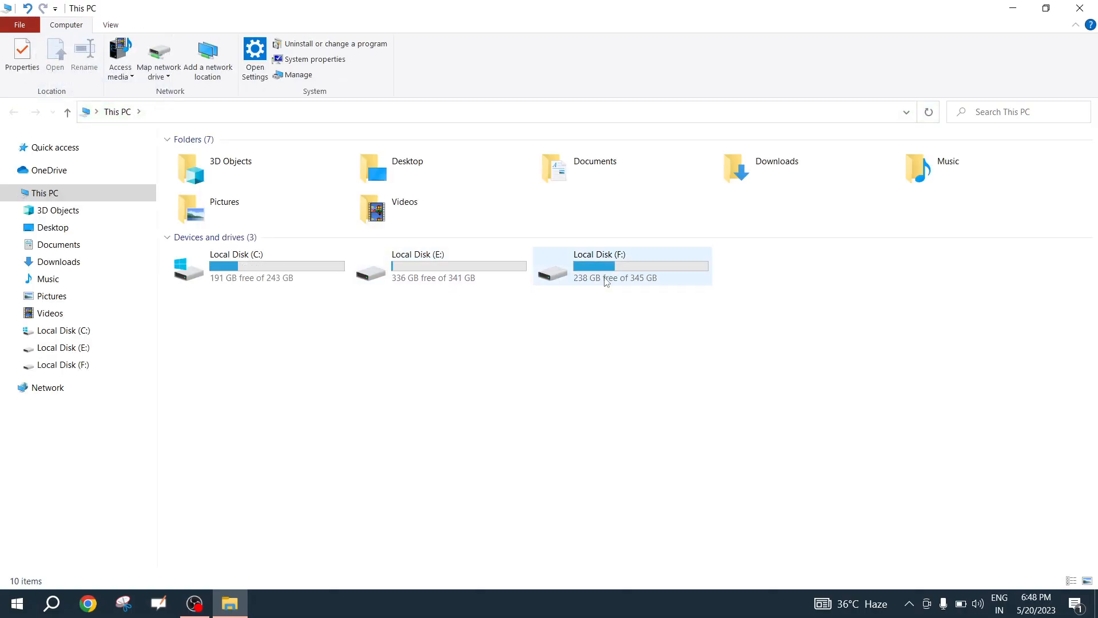
pyautogui.doubleClick(607, 266)
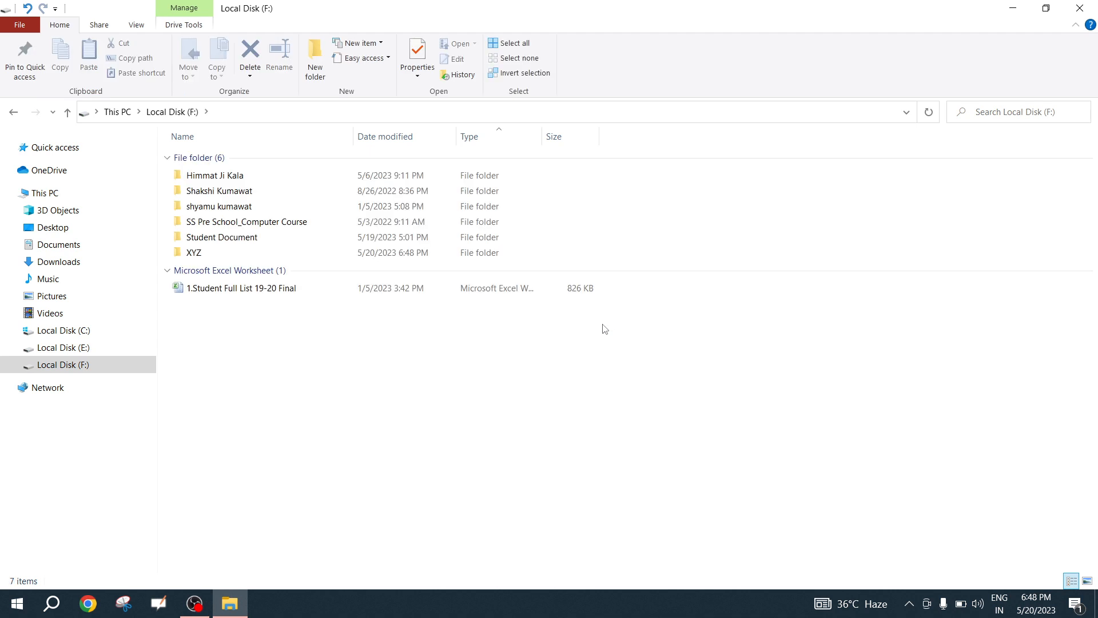
pyautogui.doubleClick(199, 258)
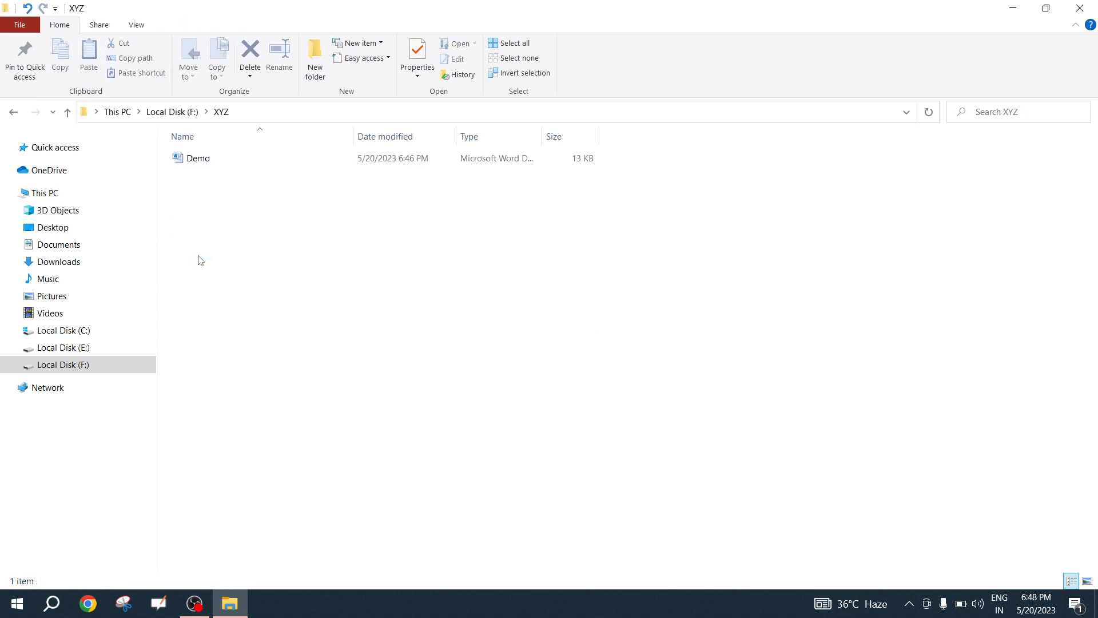
pyautogui.doubleClick(192, 160)
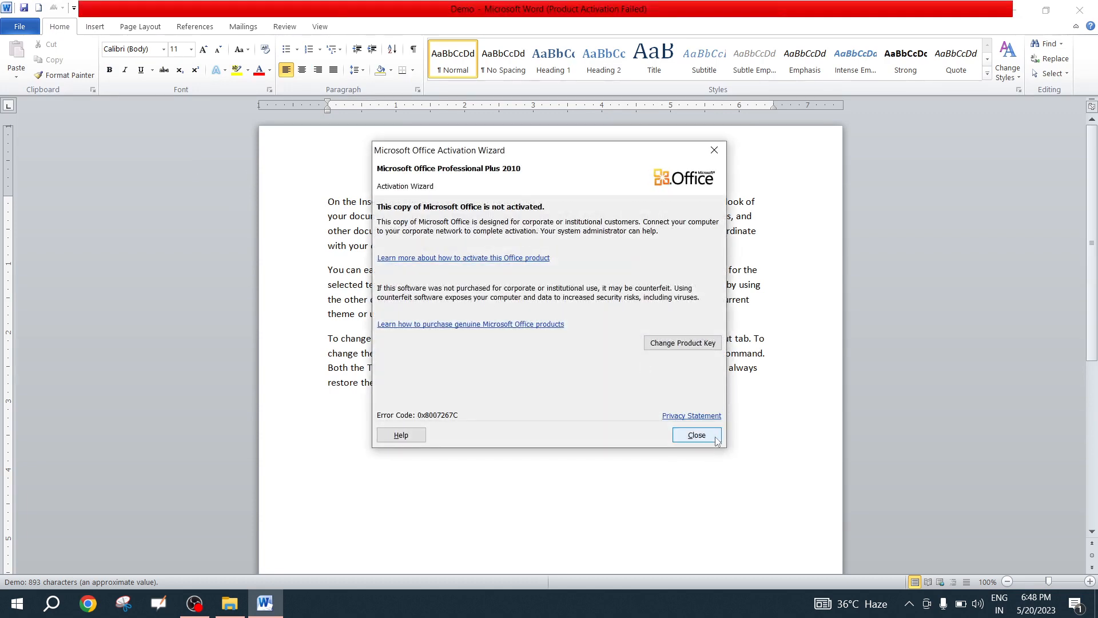
pyautogui.click(696, 435)
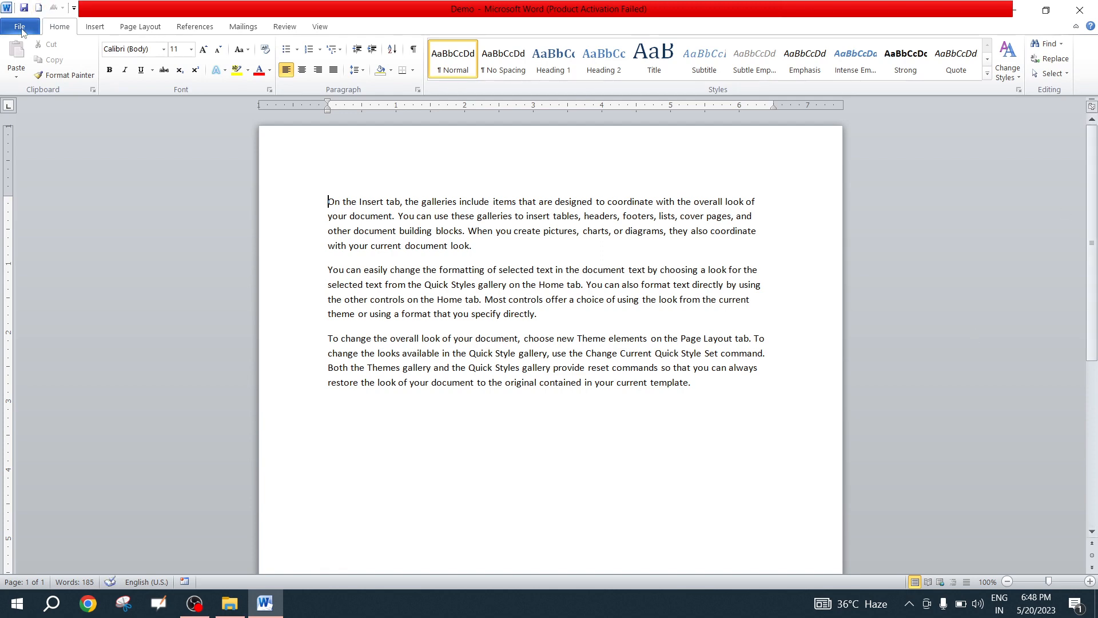
# Save the Demo document and add the line "Ctrl + S" below its last paragraph.
pyautogui.click(20, 28)
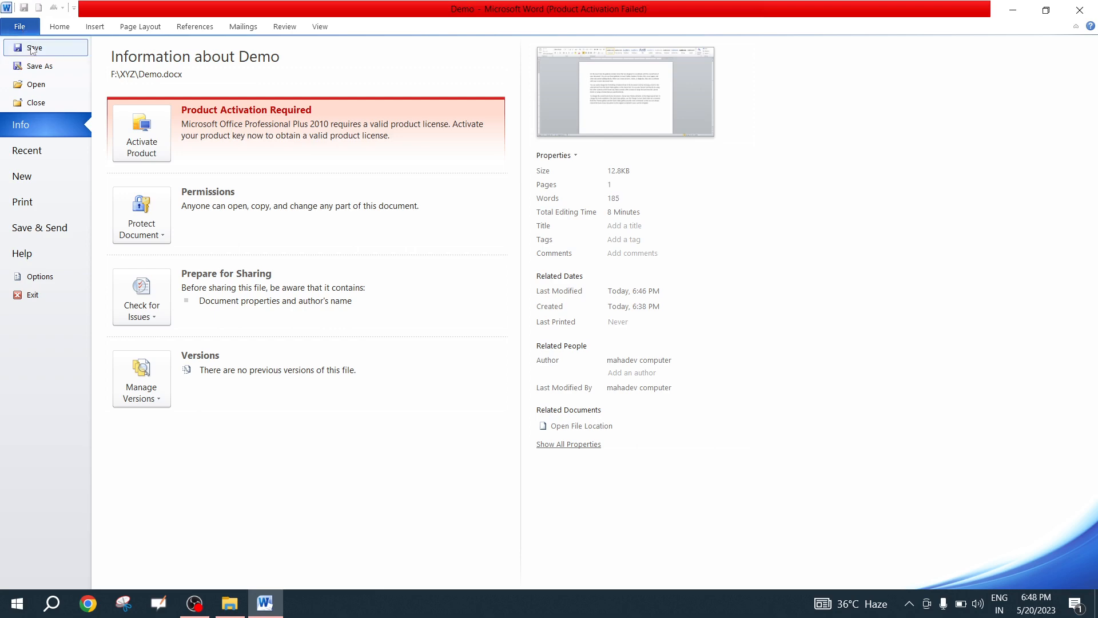
pyautogui.click(32, 48)
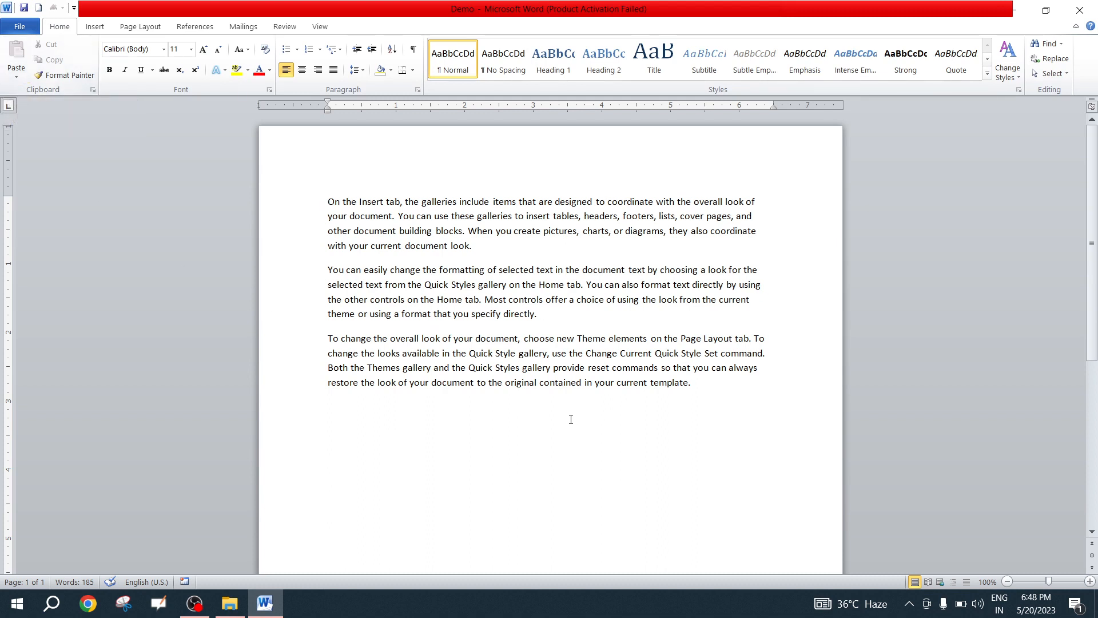
pyautogui.click(704, 389)
pyautogui.press('Return')
pyautogui.write('=')
pyautogui.press('BackSpace')
pyautogui.write('Ctra')
pyautogui.press('BackSpace')
pyautogui.write('l + S')
# Enlarge the "Ctrl + S" line to font size 24.
pyautogui.tripleClick(325, 402)
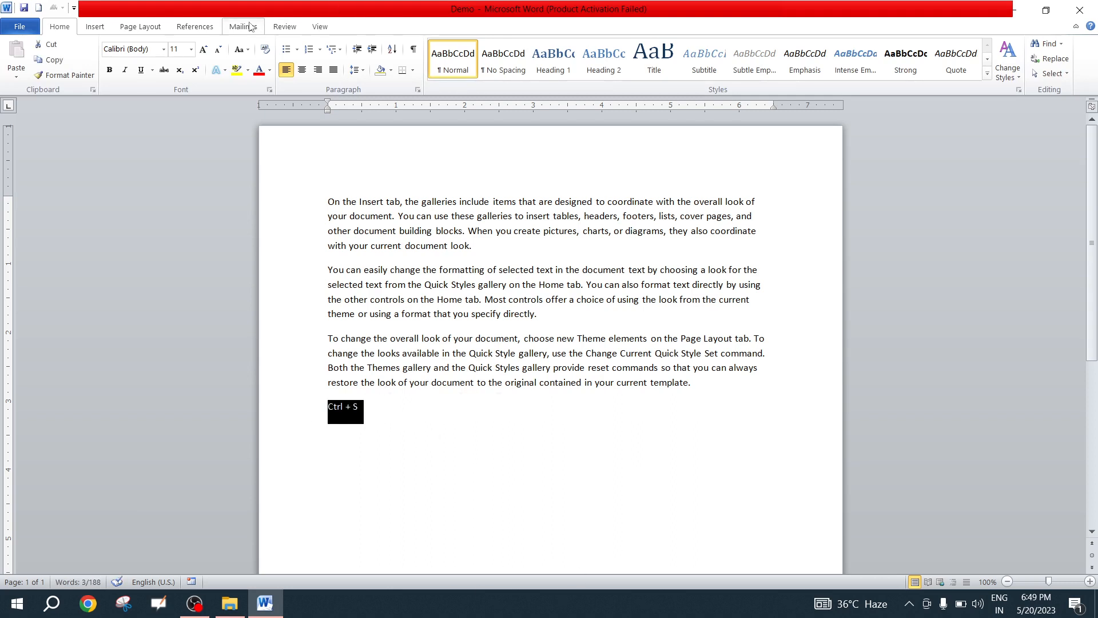
pyautogui.click(204, 50)
pyautogui.click(204, 50)
pyautogui.click(203, 50)
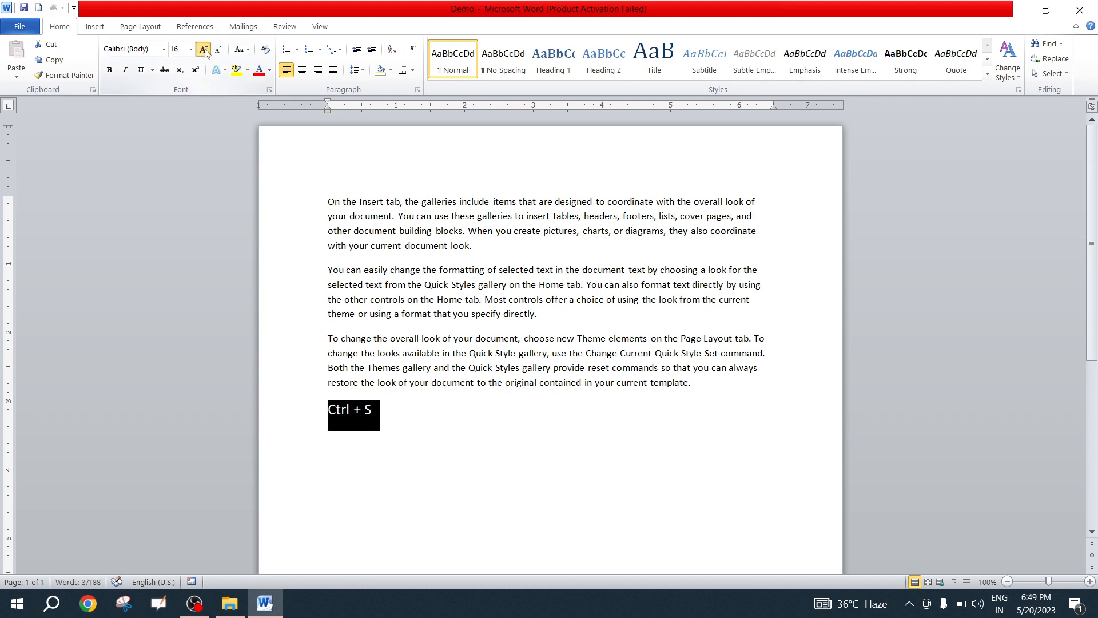
pyautogui.click(203, 50)
pyautogui.click(204, 50)
pyautogui.click(203, 49)
pyautogui.click(203, 50)
pyautogui.click(460, 424)
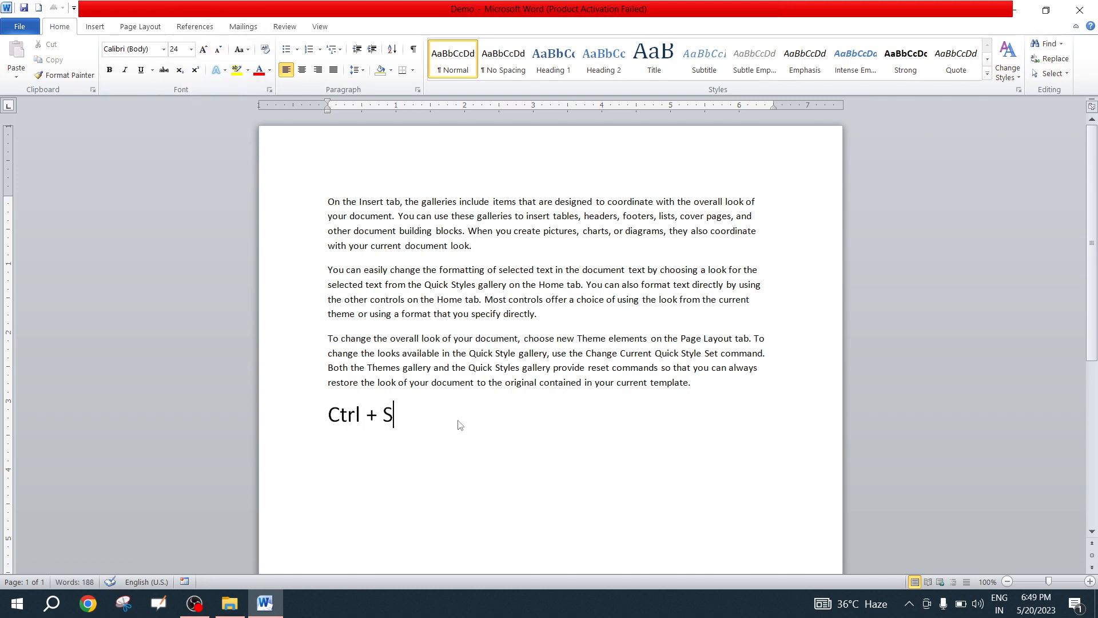
# Add a tab space after "Ctrl + S" and save the Demo document again.
pyautogui.press('Tab')
pyautogui.click(23, 24)
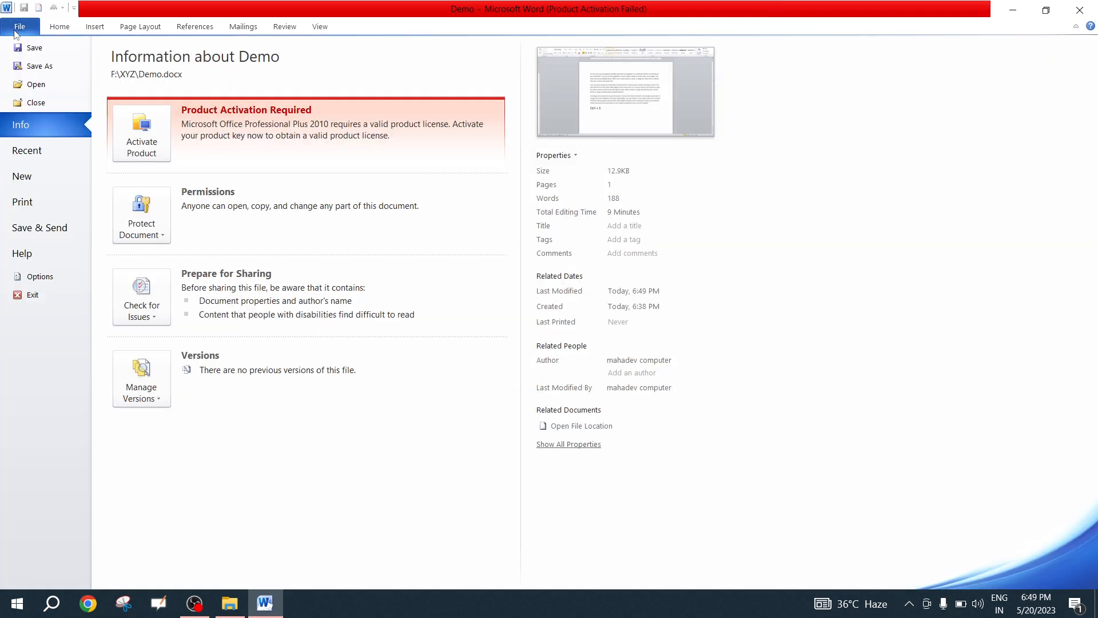
pyautogui.click(33, 48)
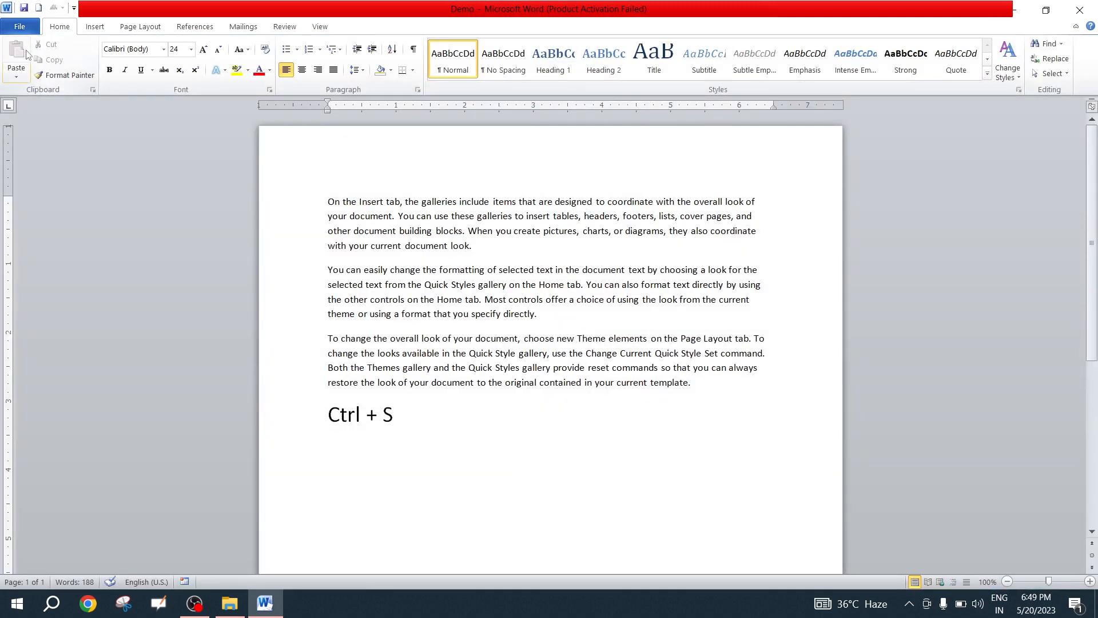
pyautogui.click(25, 8)
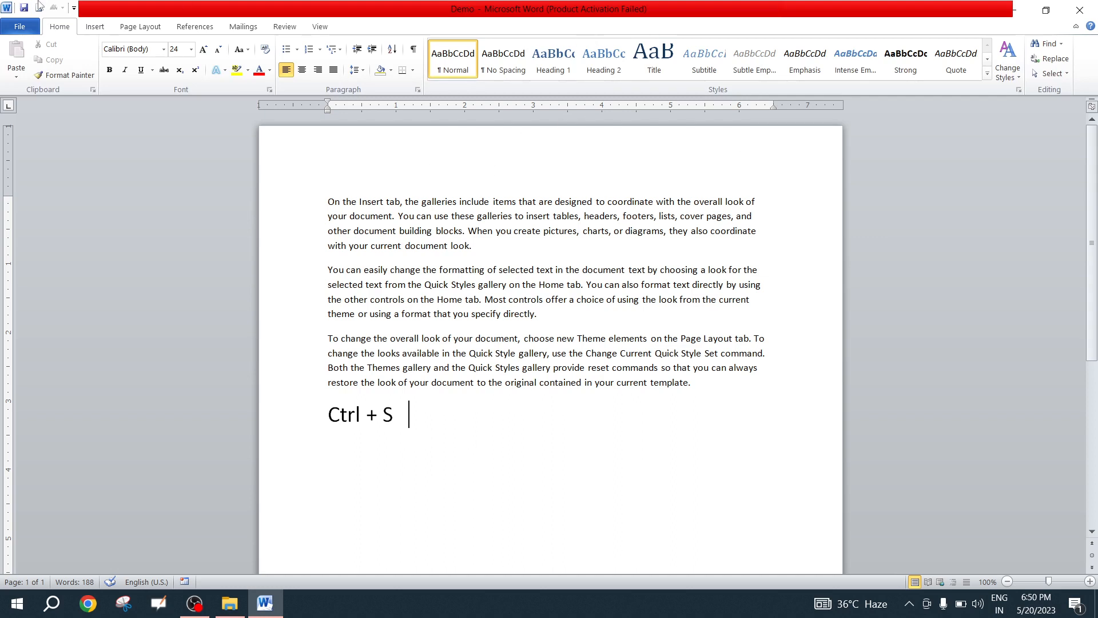
# Save a copy of the document as Demo1 in the XYZ folder, keeping the Word Document type.
pyautogui.click(19, 29)
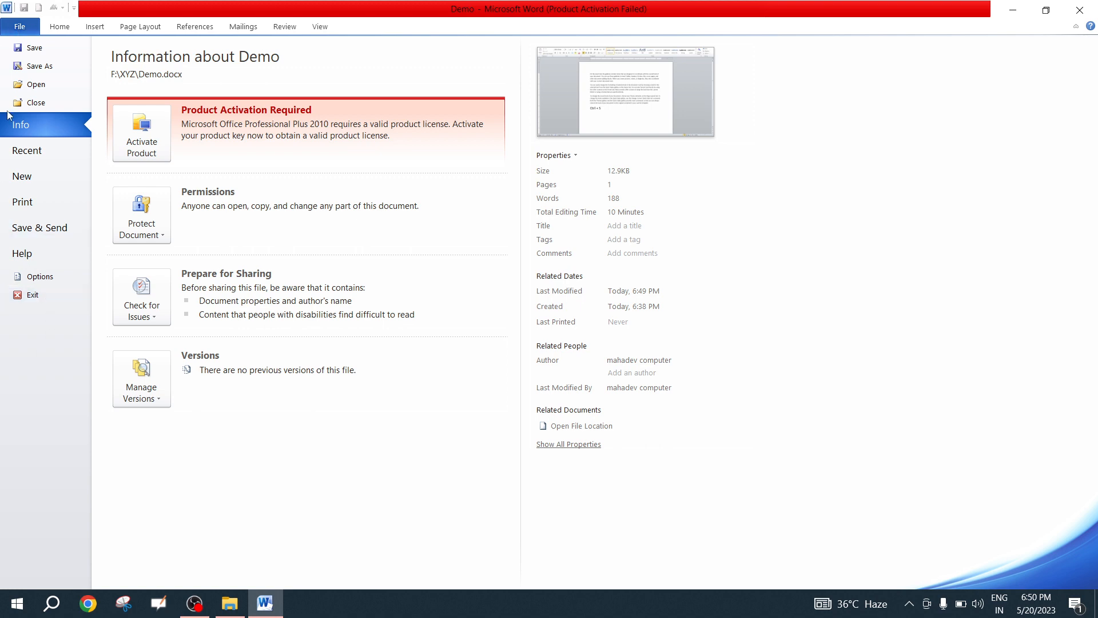
pyautogui.click(48, 71)
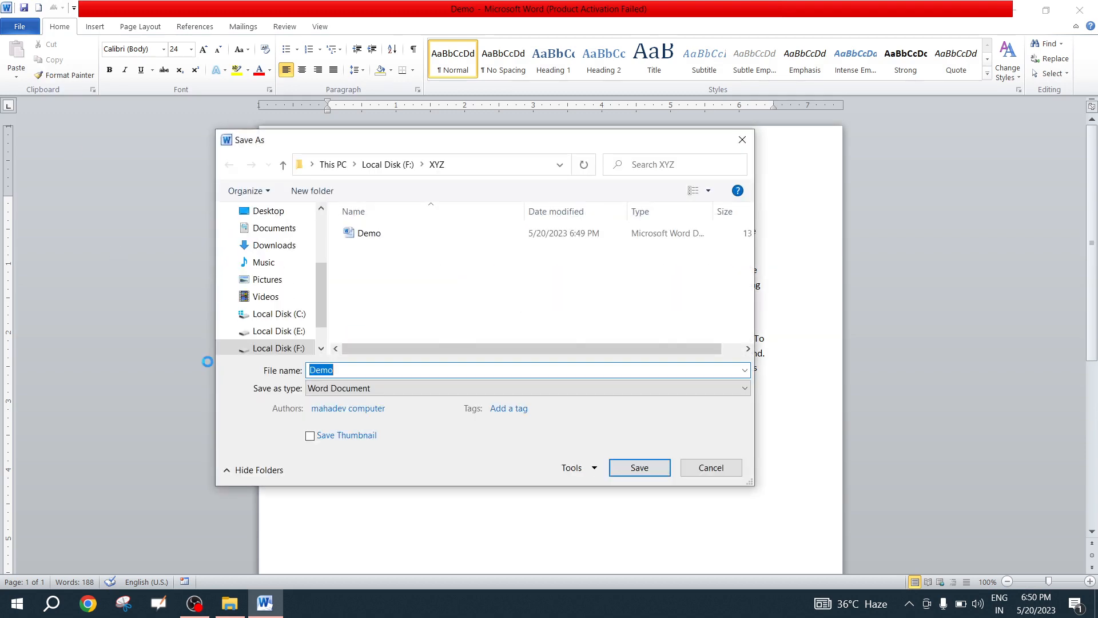
pyautogui.click(338, 369)
pyautogui.write('1')
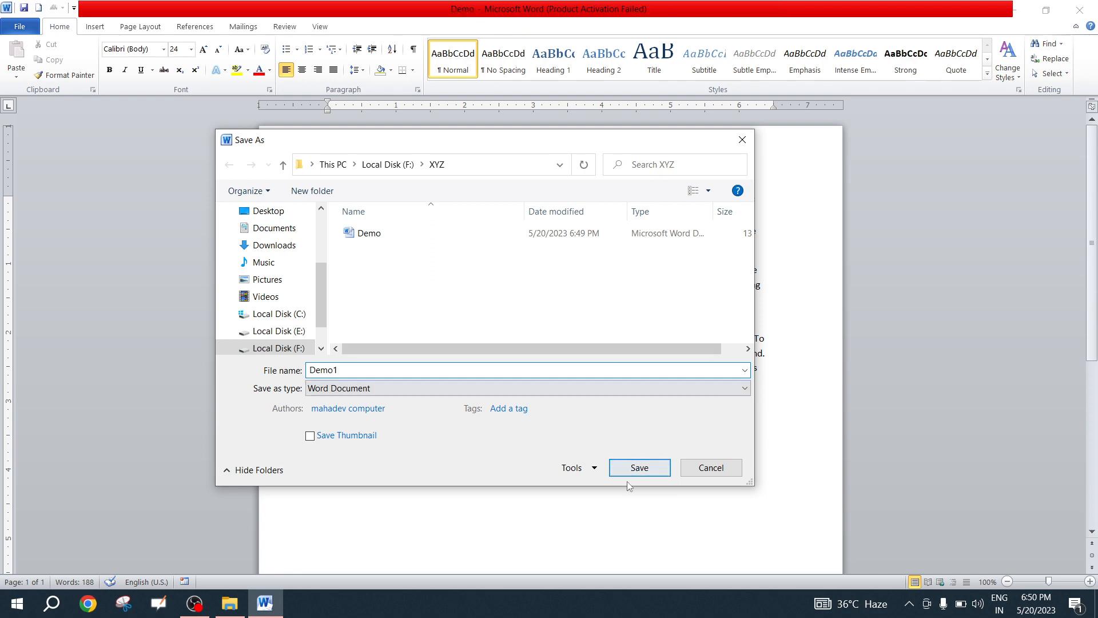
pyautogui.click(638, 469)
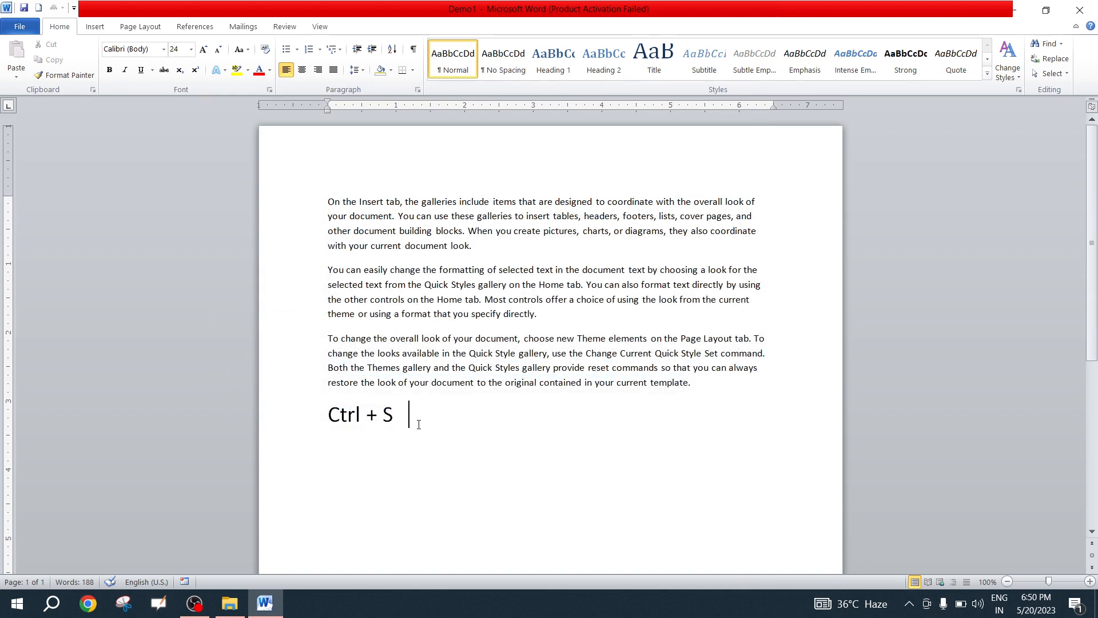
# Insert sample paragraphs on a new line below "Ctrl + S" with =rand().
pyautogui.press('Return')
pyautogui.write('=')
pyautogui.write('rand')
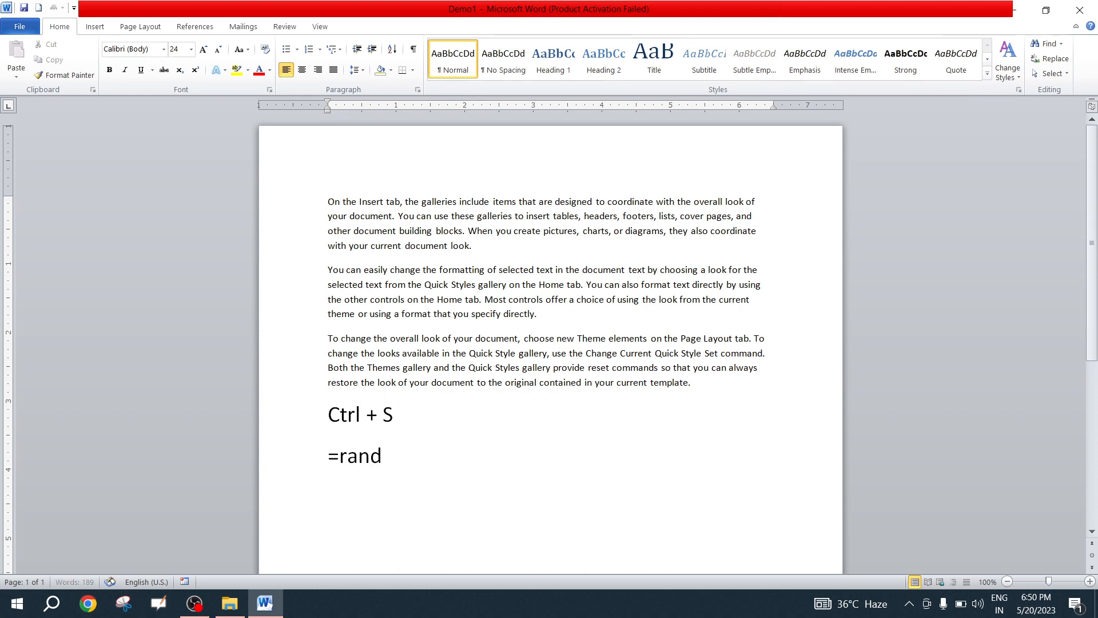
pyautogui.write('()')
pyautogui.press('Return')
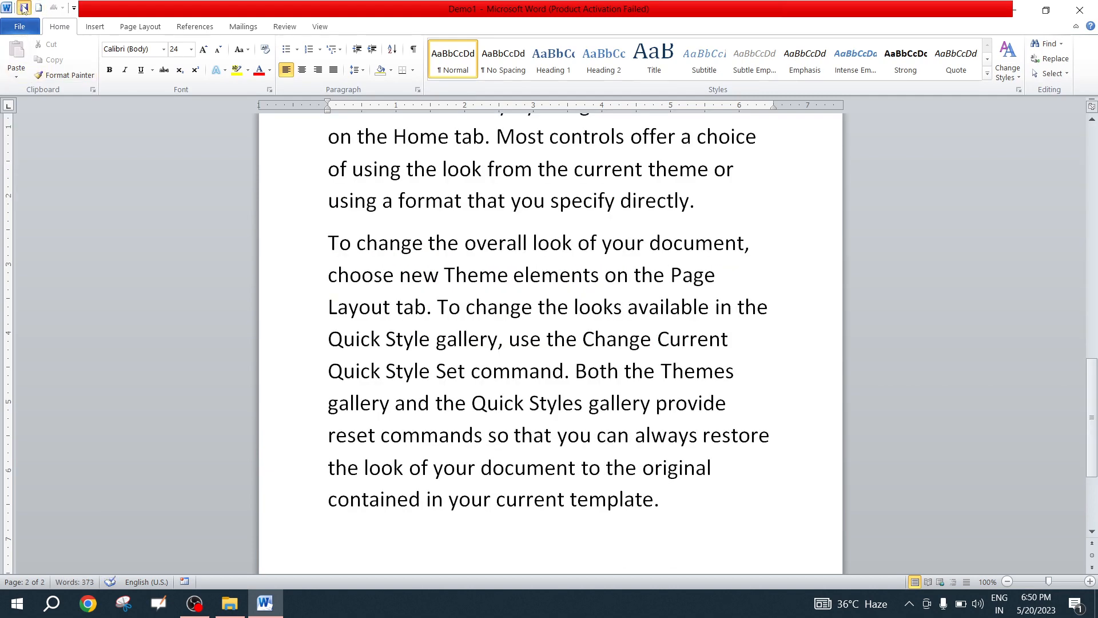
# Save the changes to Demo1 and close the document.
pyautogui.click(24, 8)
pyautogui.click(1079, 10)
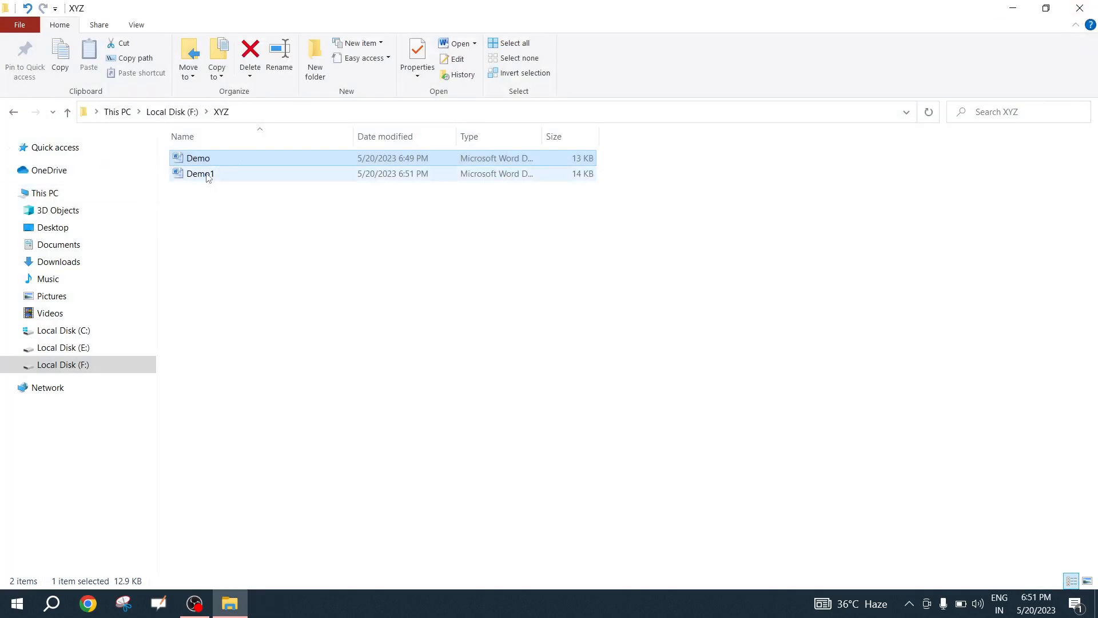
# Open Demo from the XYZ folder, dismiss the activation wizard, check its text and minimize the document.
pyautogui.doubleClick(179, 162)
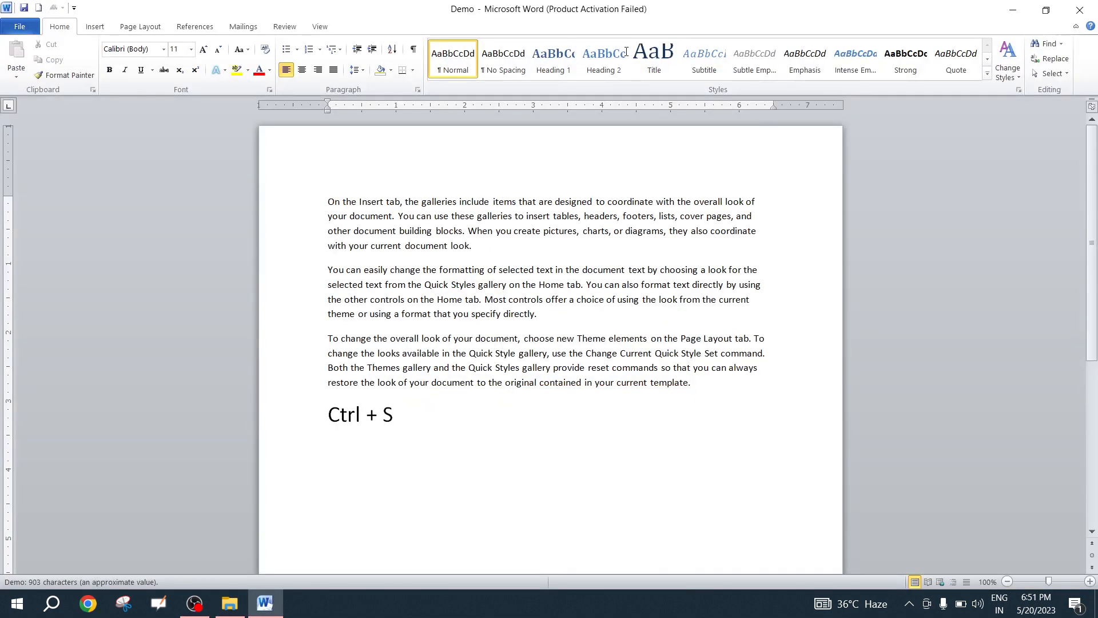
pyautogui.click(696, 436)
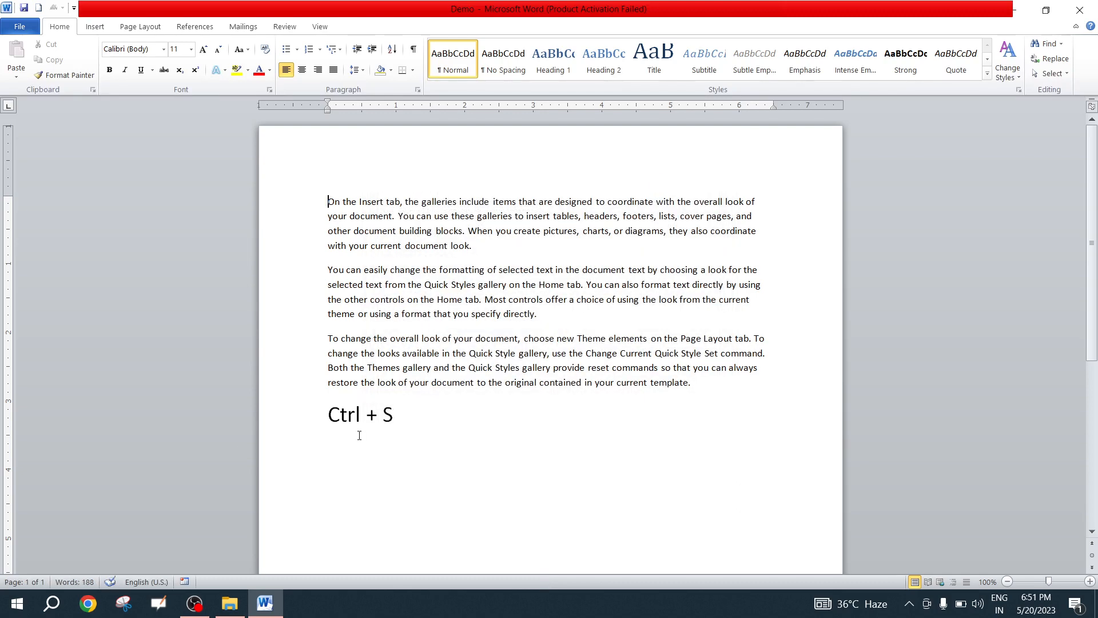
pyautogui.click(1013, 8)
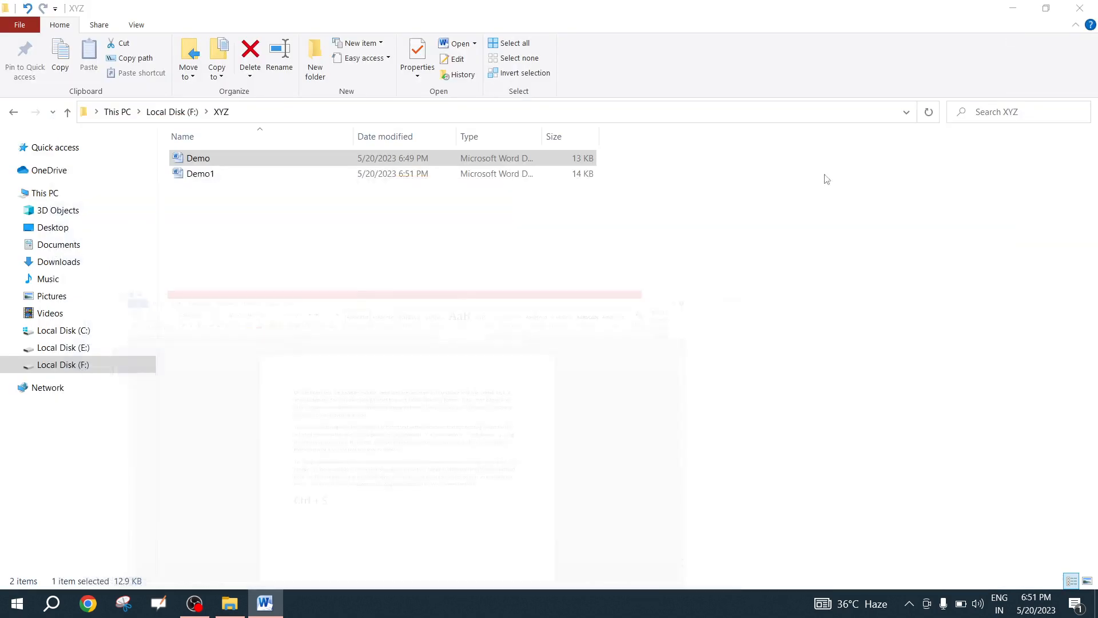
# Open Demo1 from the XYZ folder in a maximized window and review the sample paragraphs below "Ctrl + S".
pyautogui.click(201, 176)
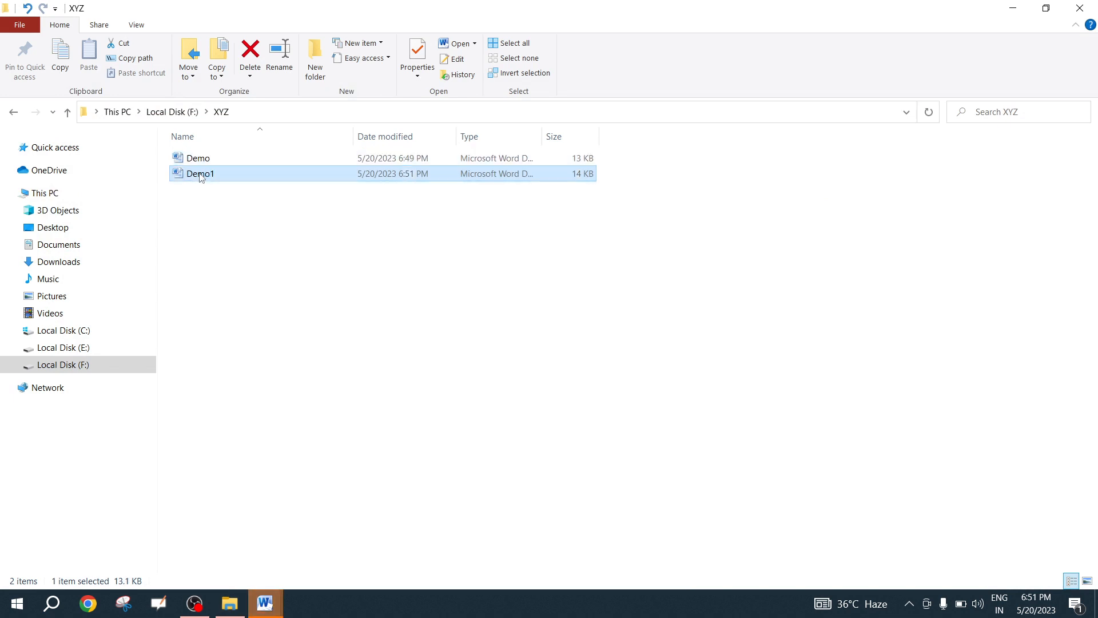
pyautogui.moveTo(264, 604)
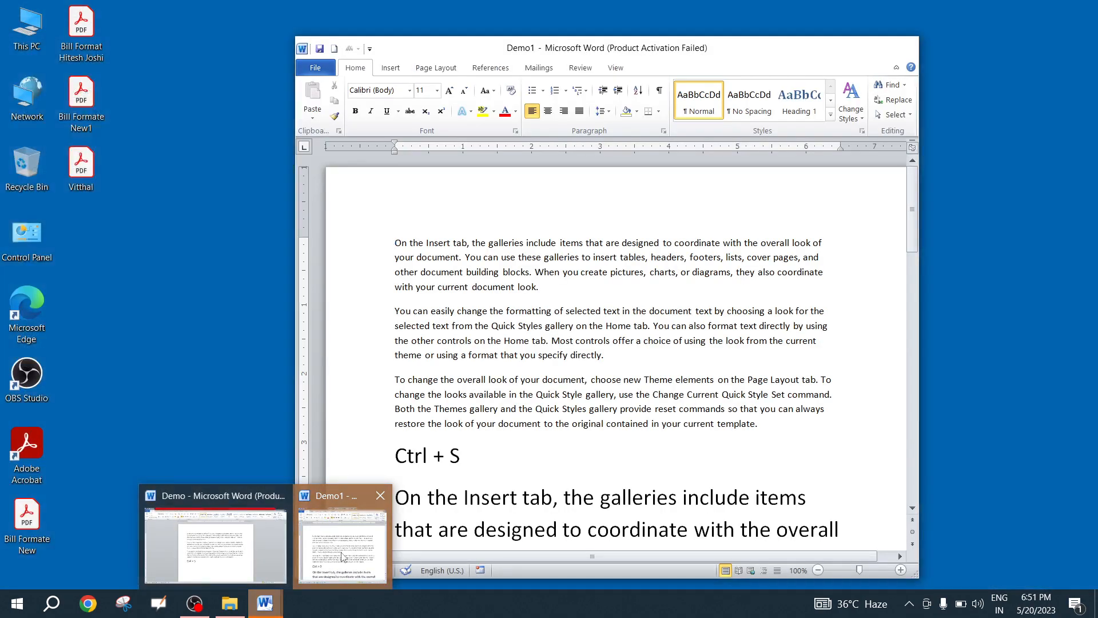
pyautogui.click(318, 571)
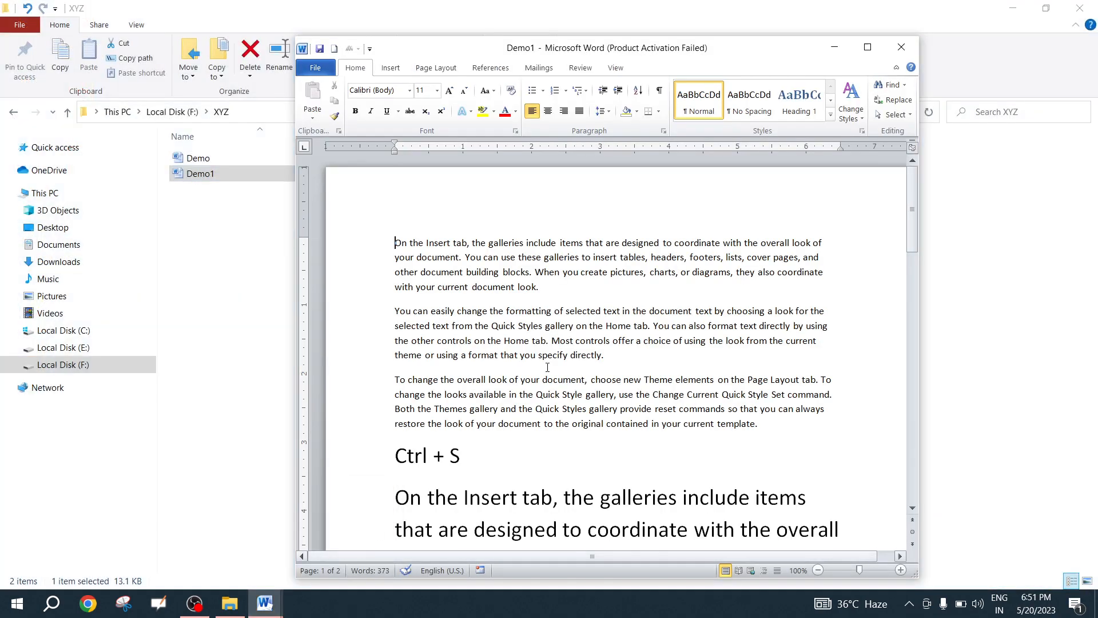
pyautogui.doubleClick(868, 55)
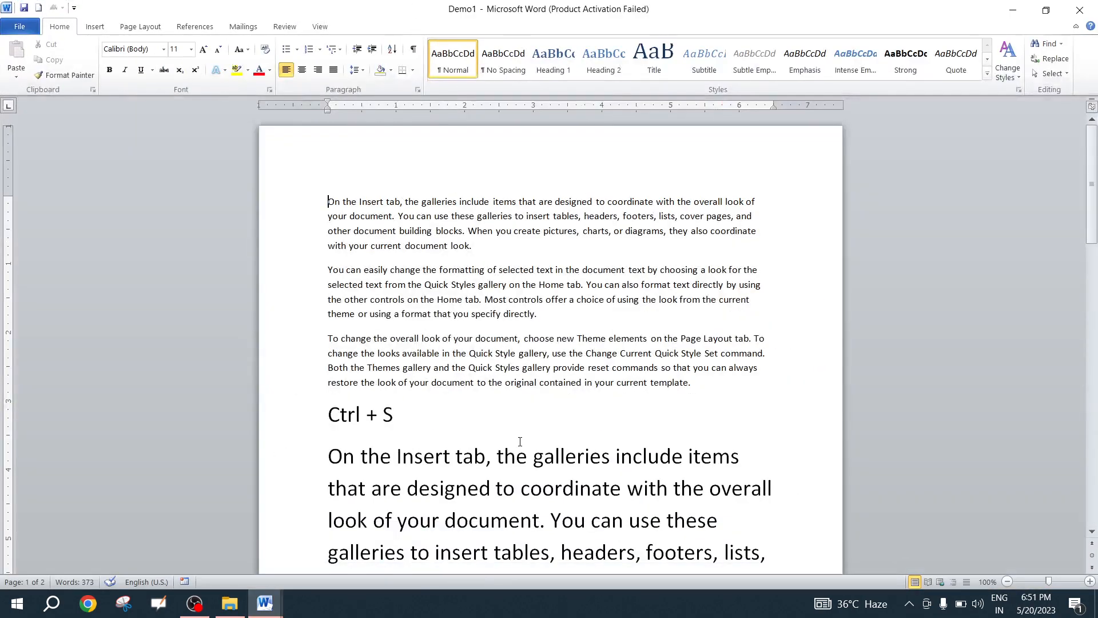
pyautogui.scroll(-5, 522, 442)
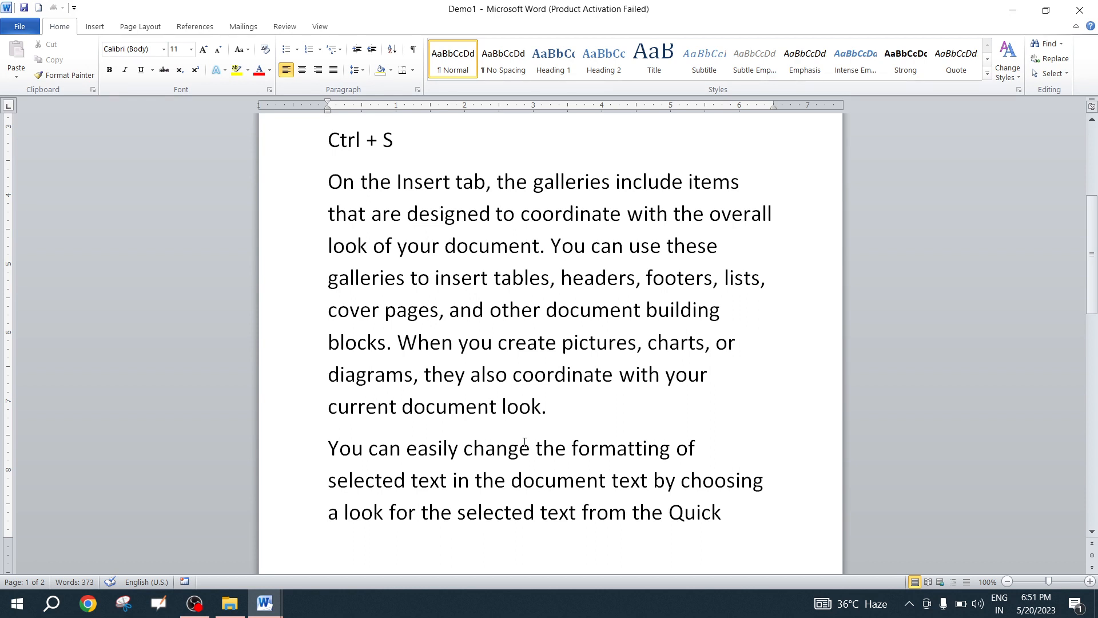
pyautogui.click(14, 29)
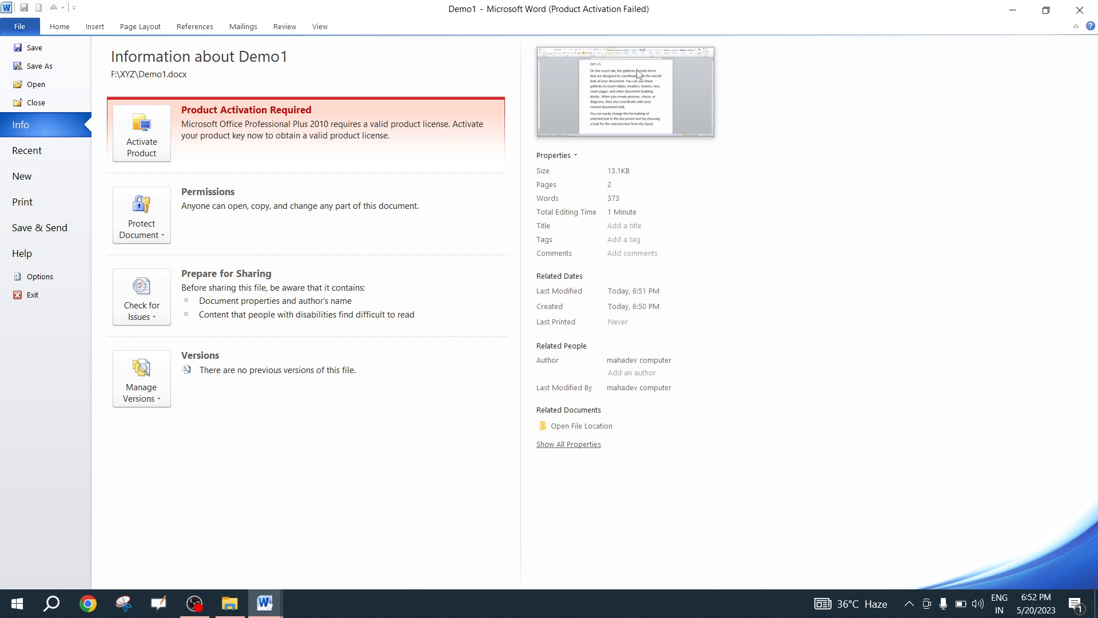
pyautogui.click(57, 28)
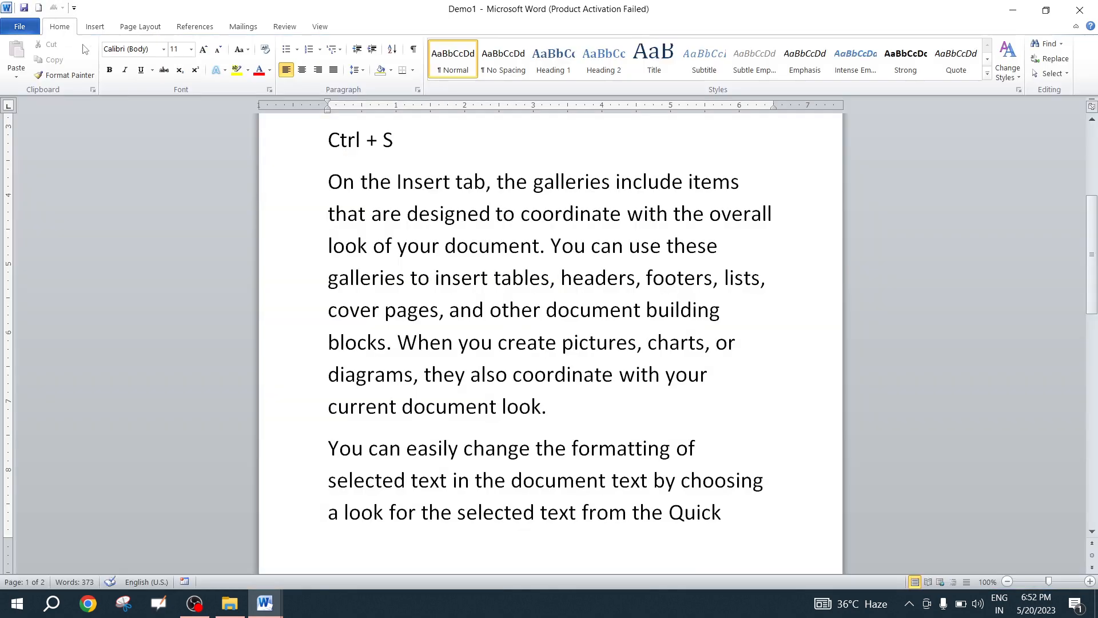
# Place the cursor after the last paragraph and save a copy of the document as Demo2 in the XYZ folder.
pyautogui.scroll(-5, 580, 513)
pyautogui.scroll(-5, 580, 513)
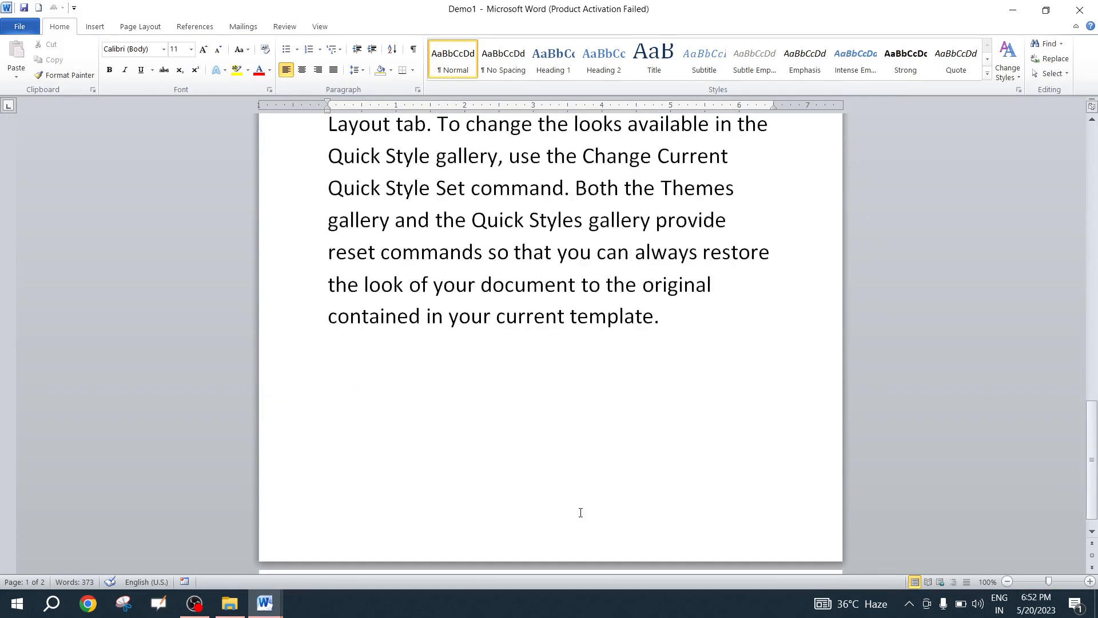
pyautogui.click(393, 359)
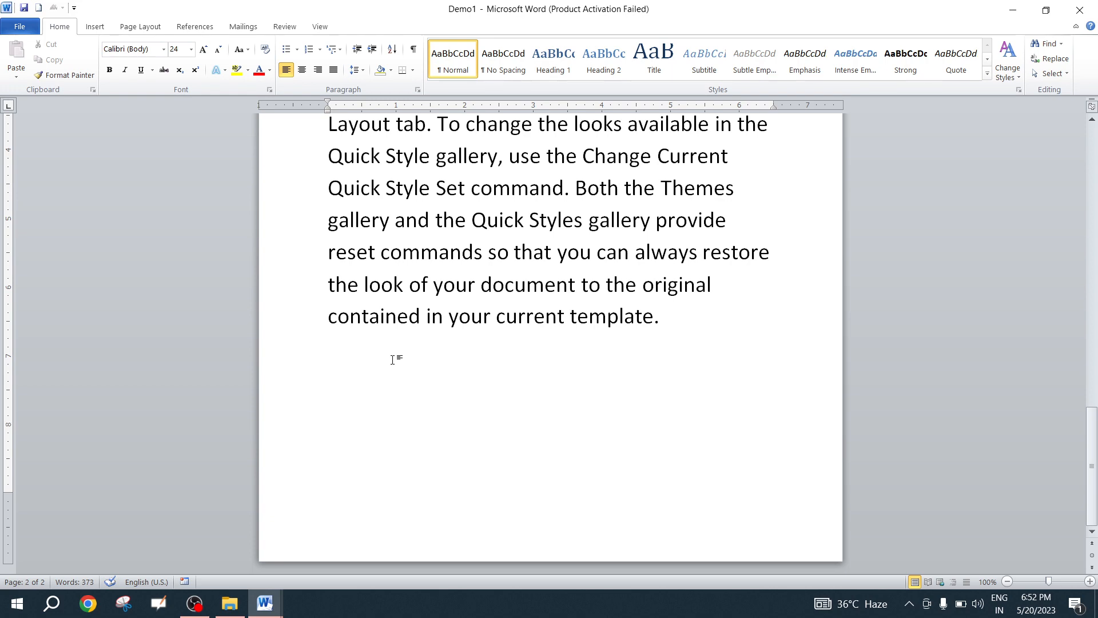
pyautogui.press('F12')
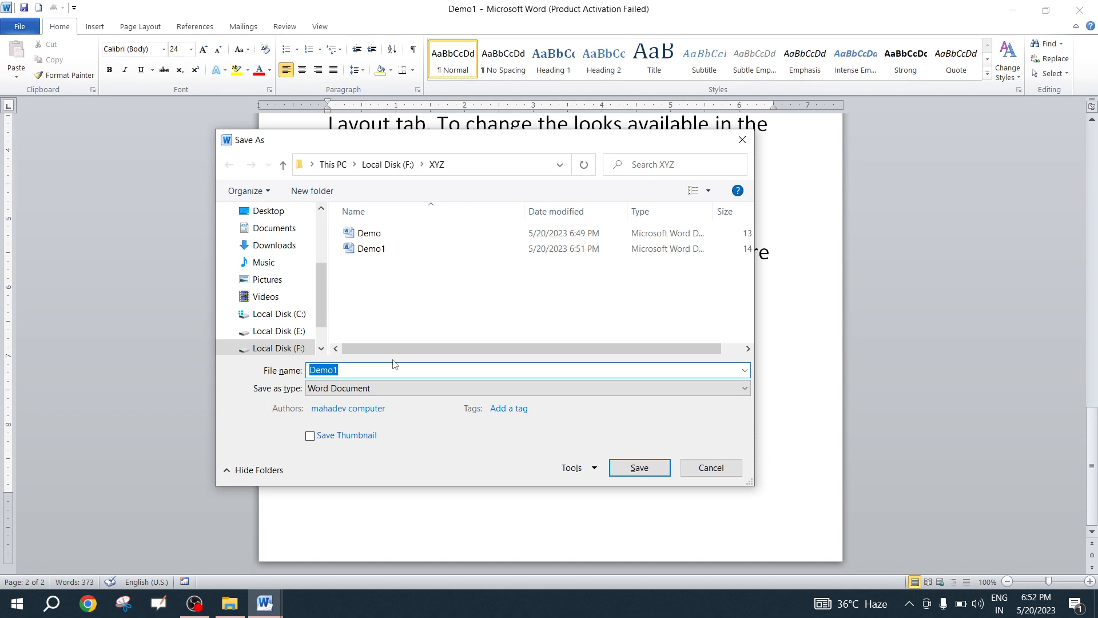
pyautogui.click(348, 370)
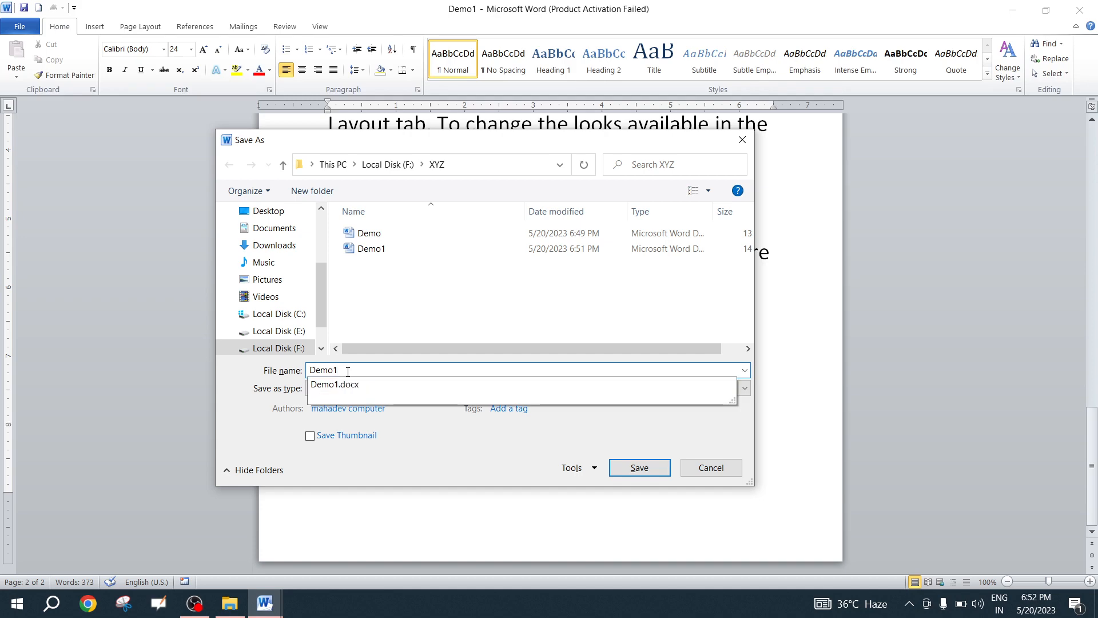
pyautogui.press('BackSpace')
pyautogui.write('2')
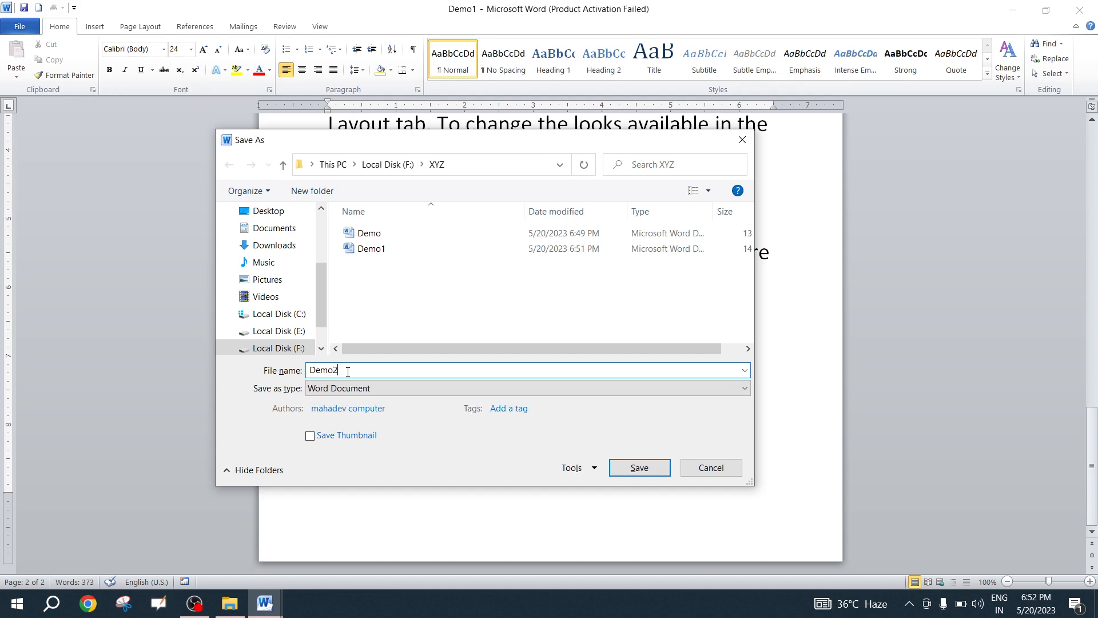
pyautogui.click(639, 468)
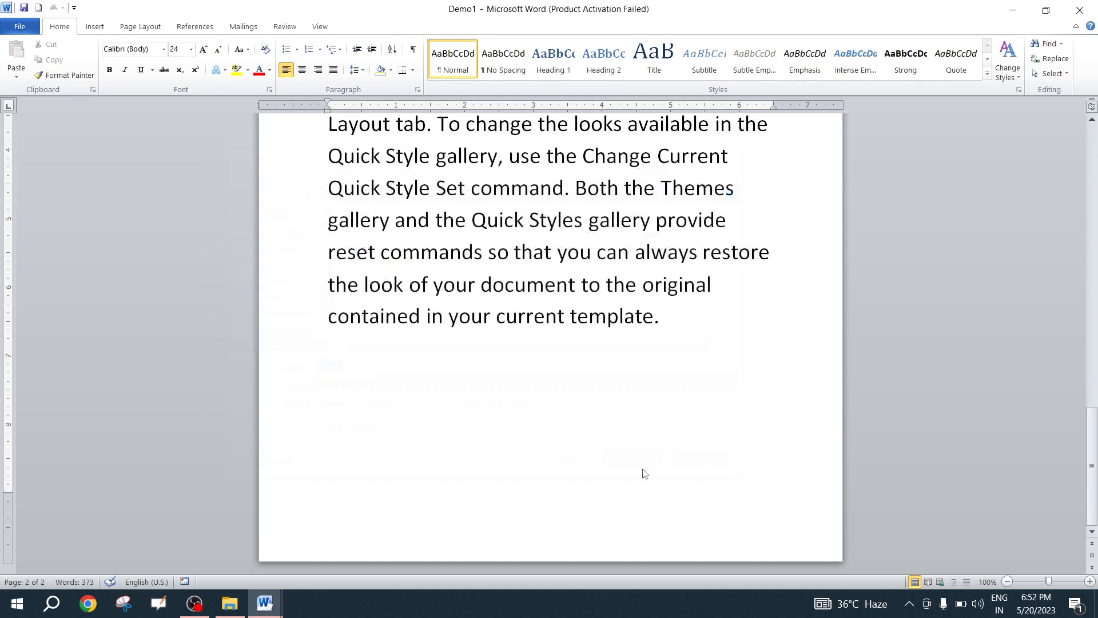
# Generate another block of sample paragraphs at the end of Demo2 with =rand().
pyautogui.write('-=rand()')
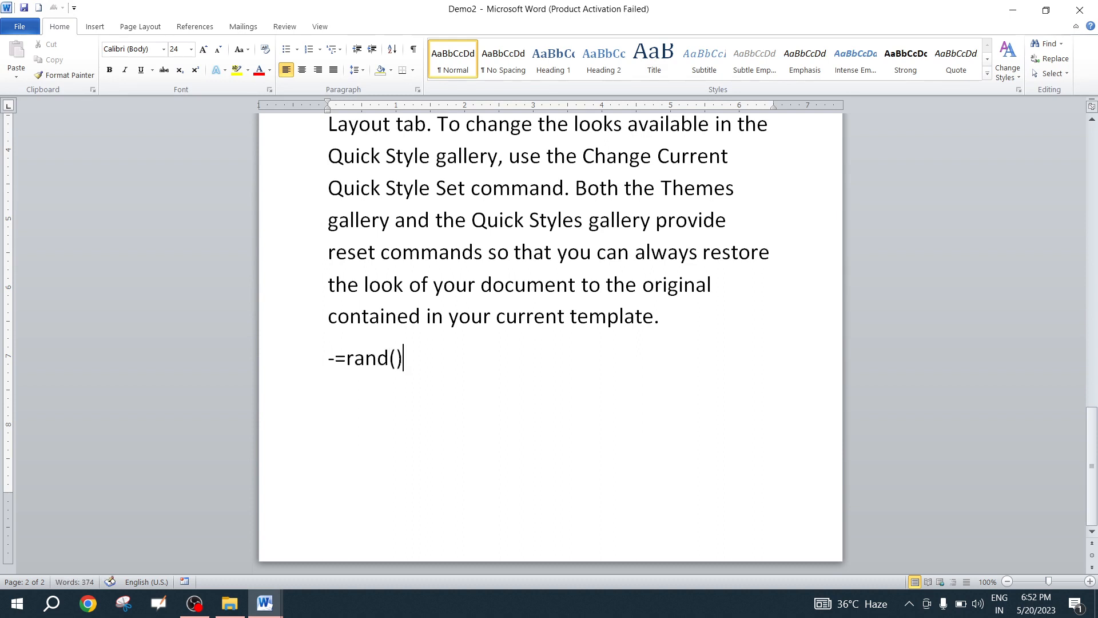
pyautogui.press('Return')
pyautogui.click(335, 357)
pyautogui.press('BackSpace')
pyautogui.click(402, 354)
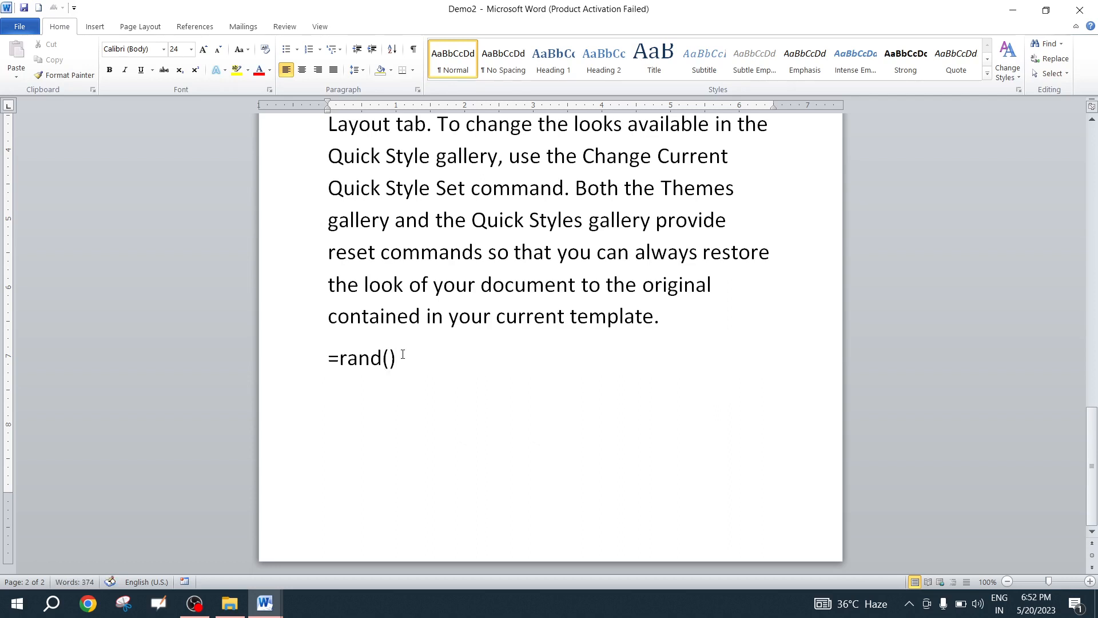
pyautogui.press('BackSpace')
pyautogui.write(')')
pyautogui.press('Return')
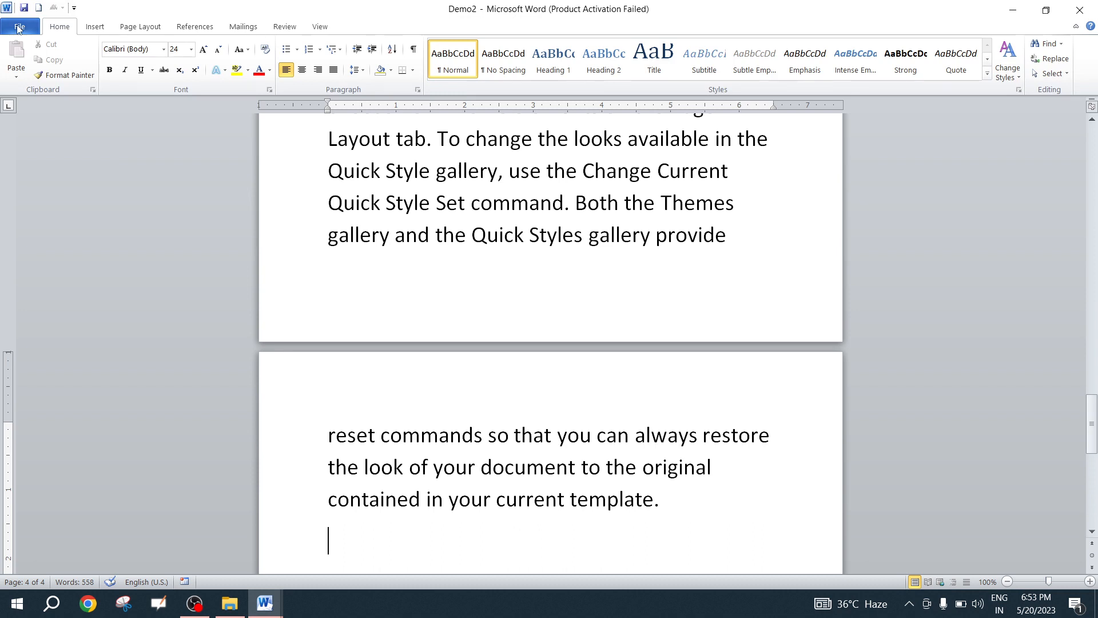
# Close the Demo2 and Demo documents and the XYZ folder window.
pyautogui.click(19, 27)
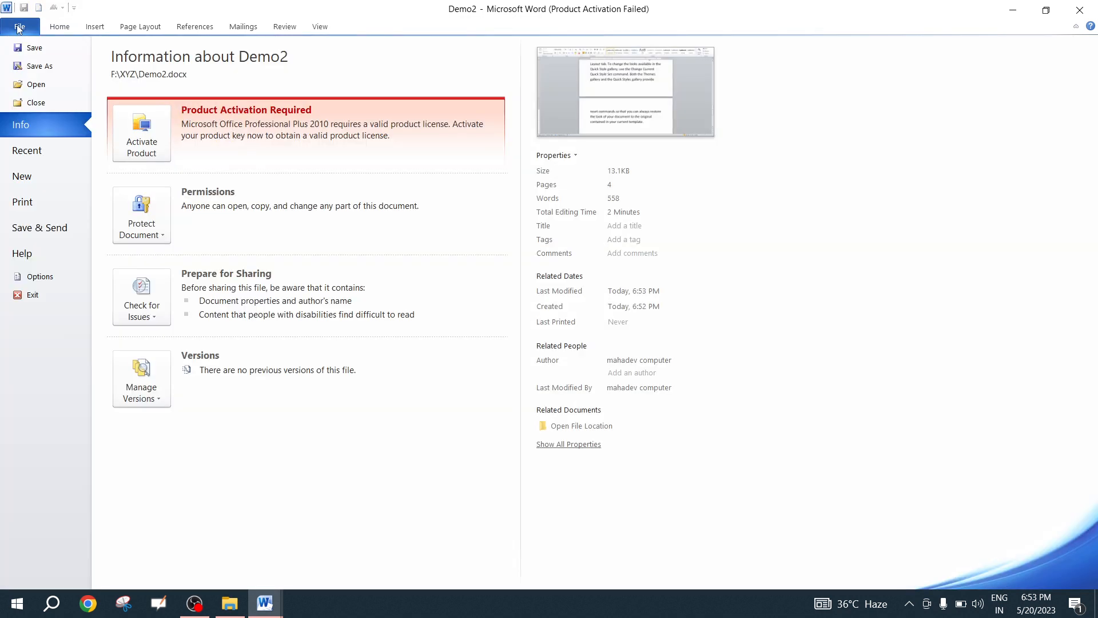
pyautogui.click(1078, 10)
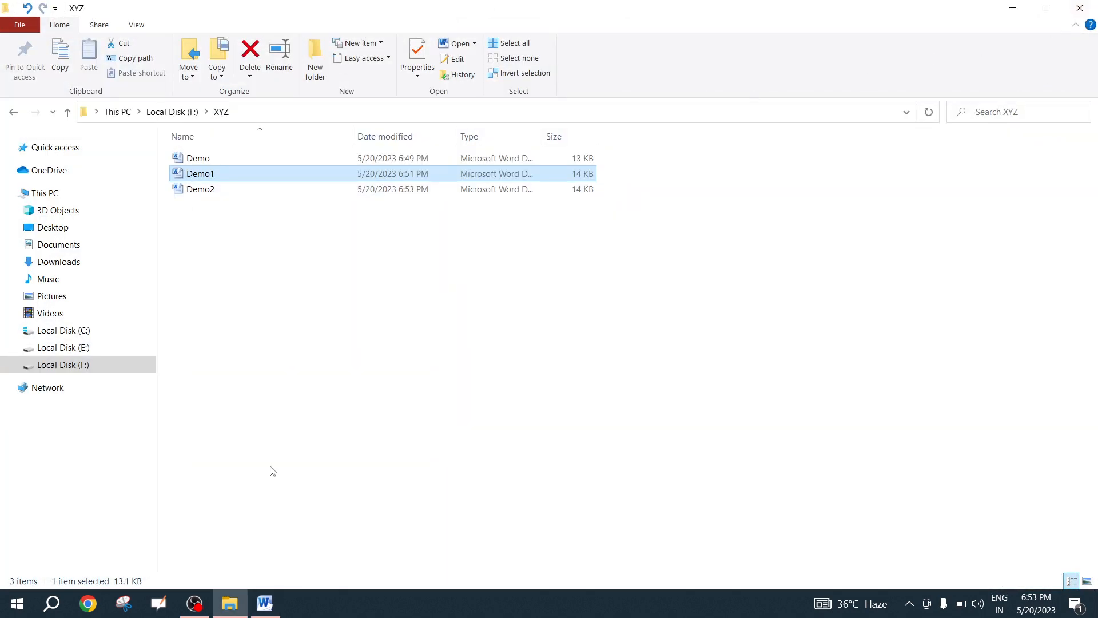
pyautogui.click(265, 604)
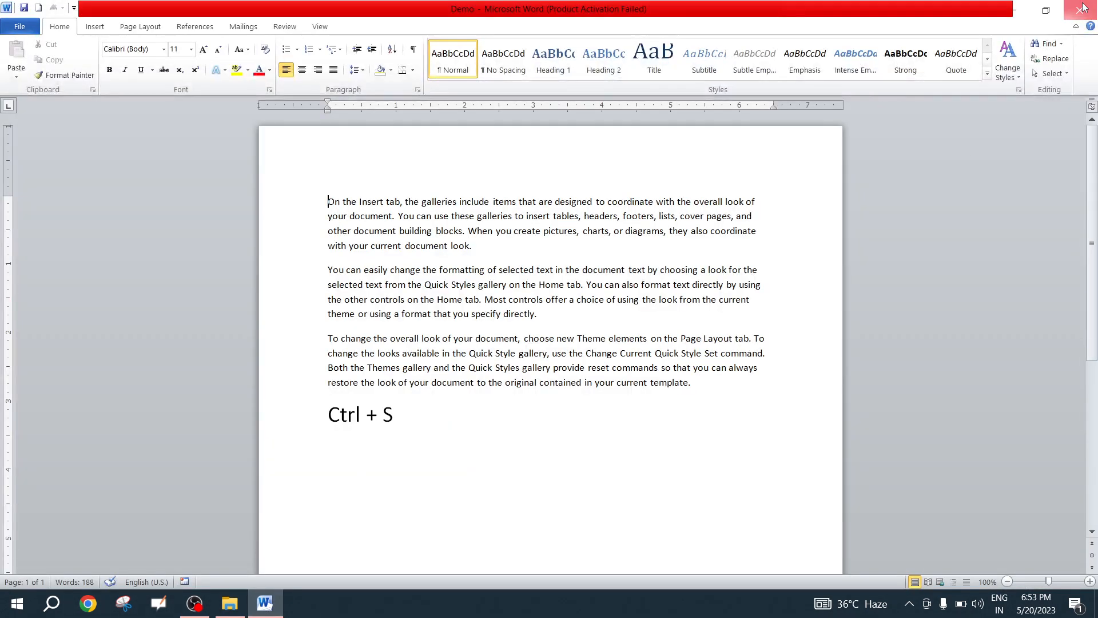
pyautogui.click(1080, 12)
pyautogui.click(1081, 9)
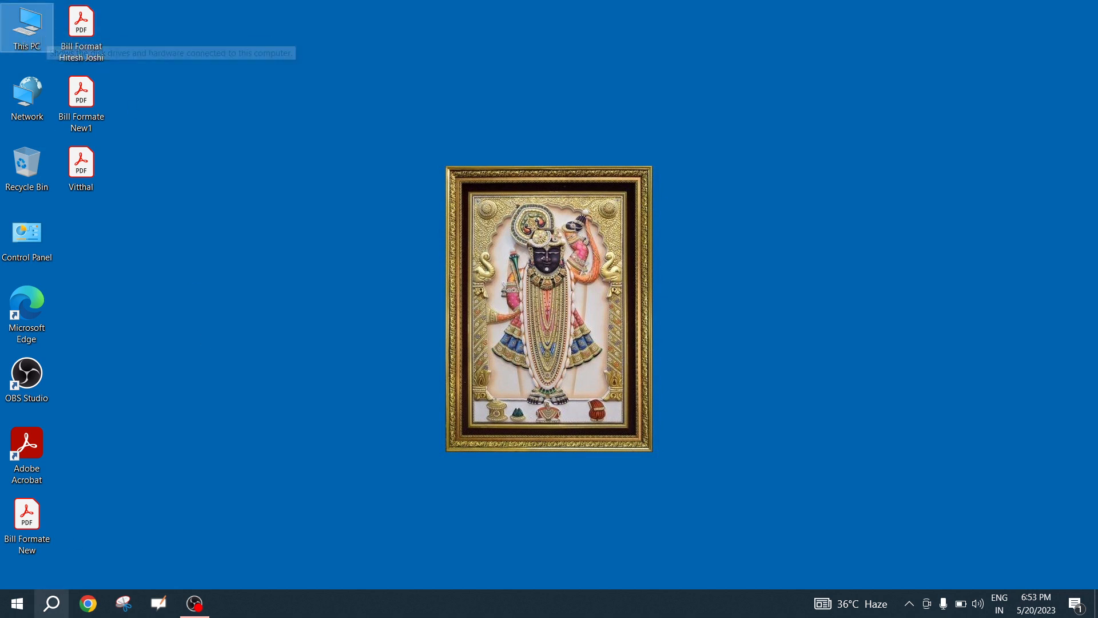
# Start Microsoft Word 2010 with a blank document and dismiss the activation wizard.
pyautogui.click(51, 604)
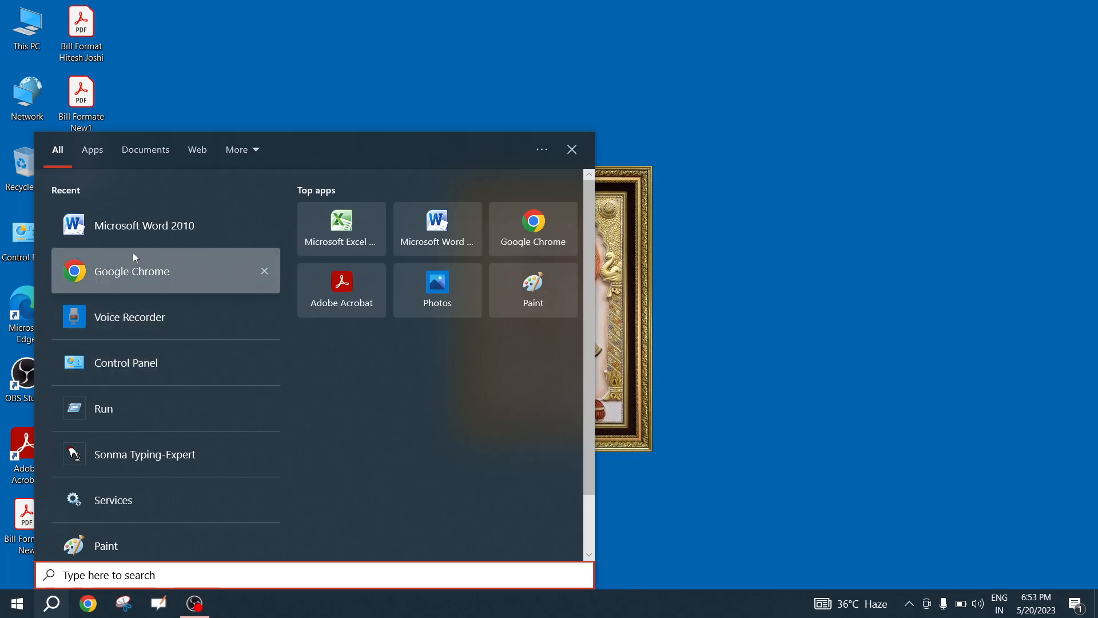
pyautogui.click(139, 226)
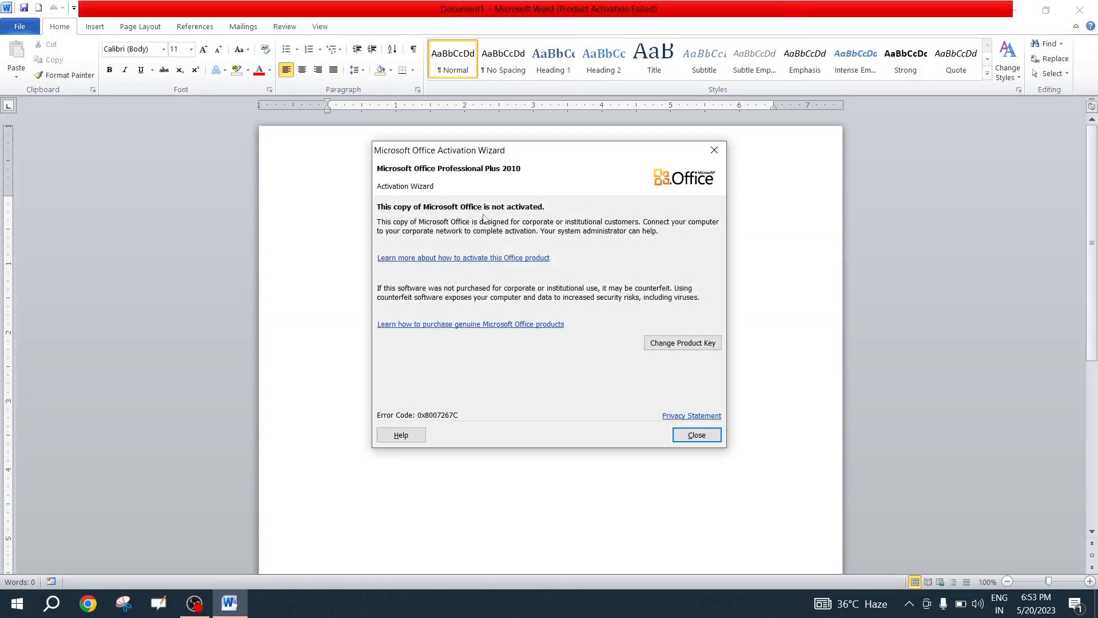
pyautogui.click(695, 435)
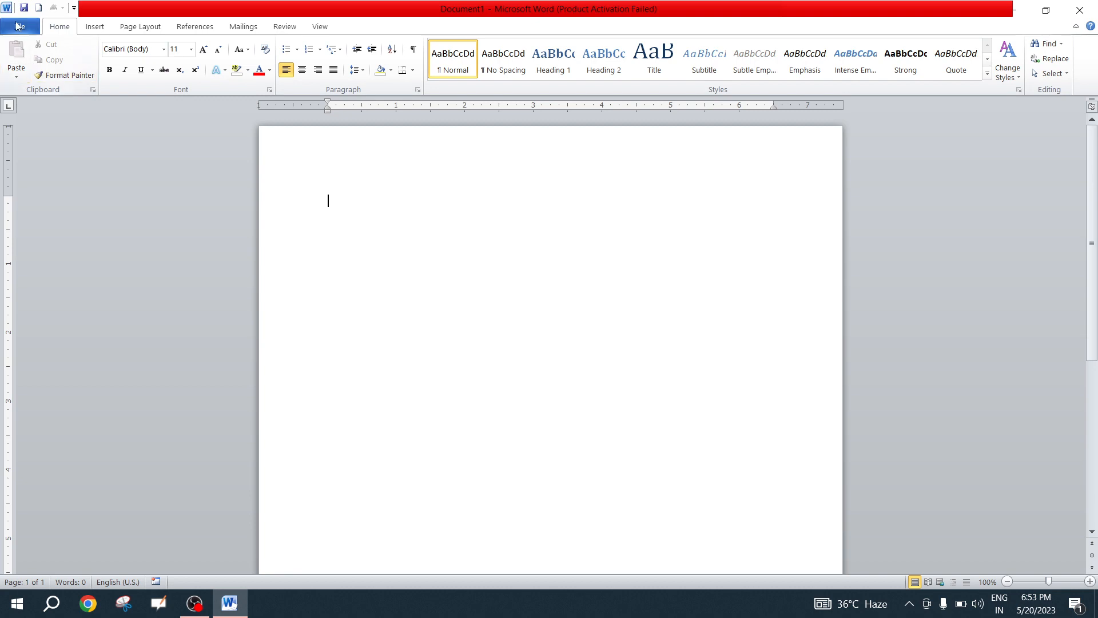
# Open Demo1 from the XYZ folder on Local Disk (F:) using Word's Open dialog.
pyautogui.click(20, 27)
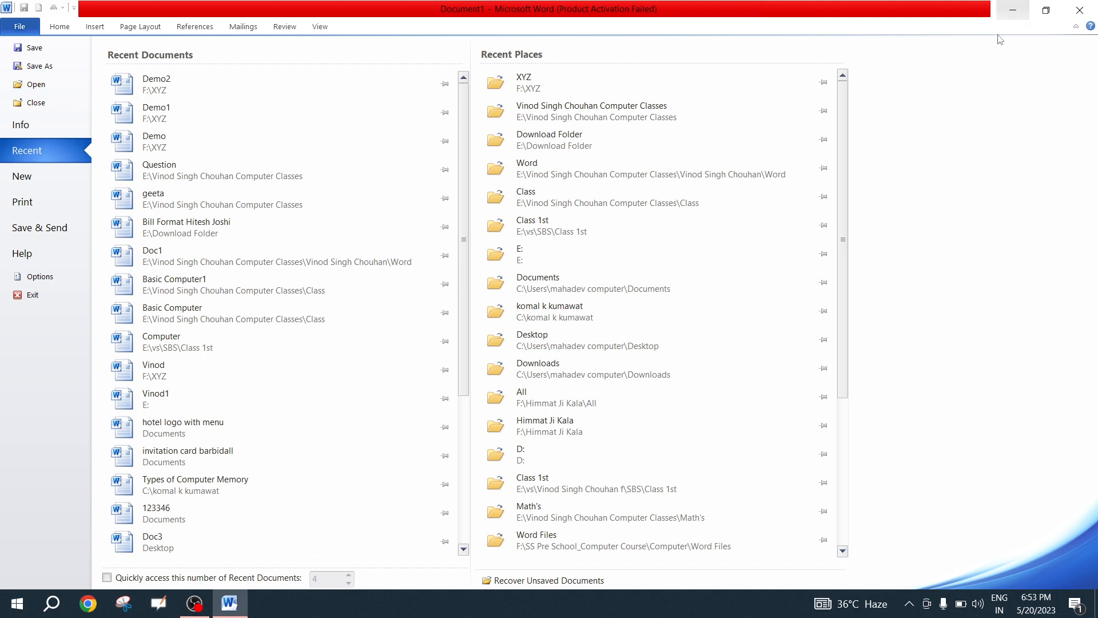
pyautogui.click(73, 27)
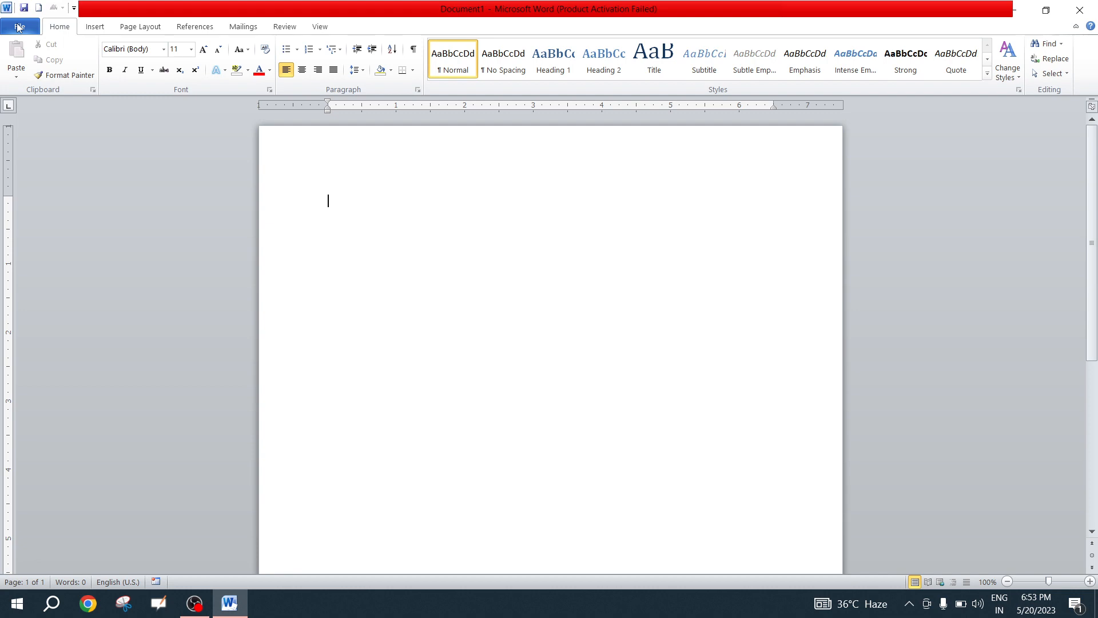
pyautogui.click(19, 27)
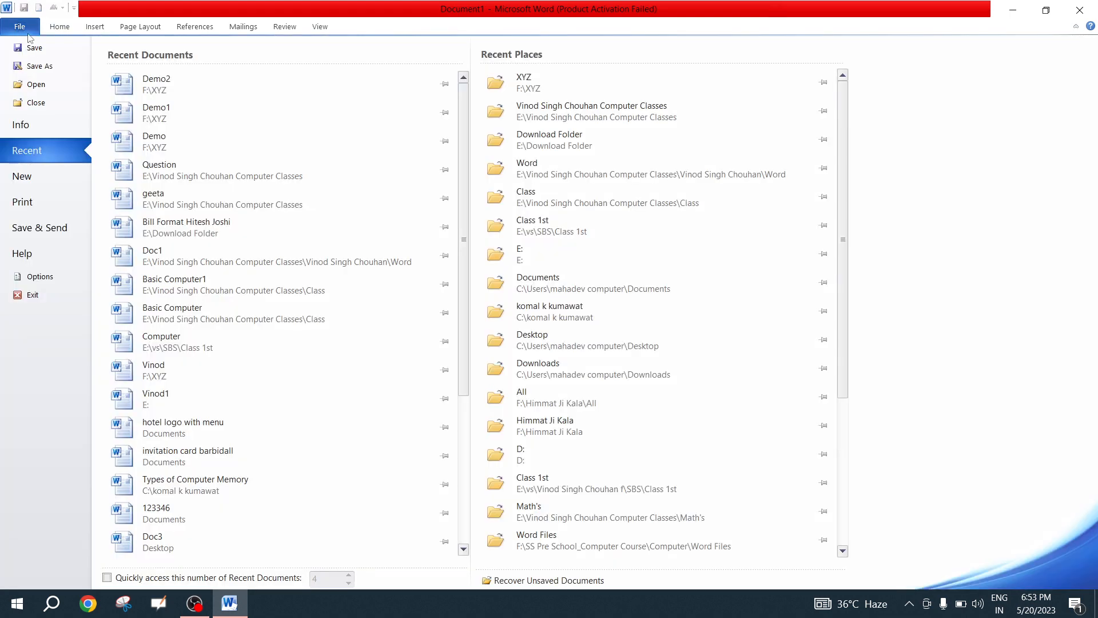
pyautogui.click(47, 87)
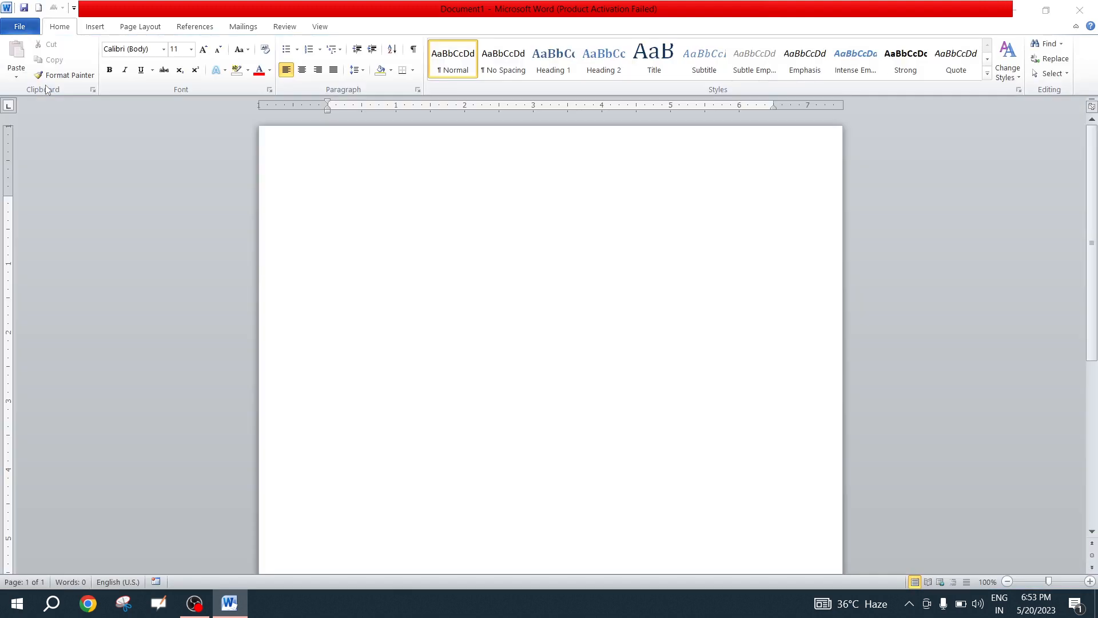
pyautogui.moveTo(203, 66); pyautogui.dragTo(363, 143)
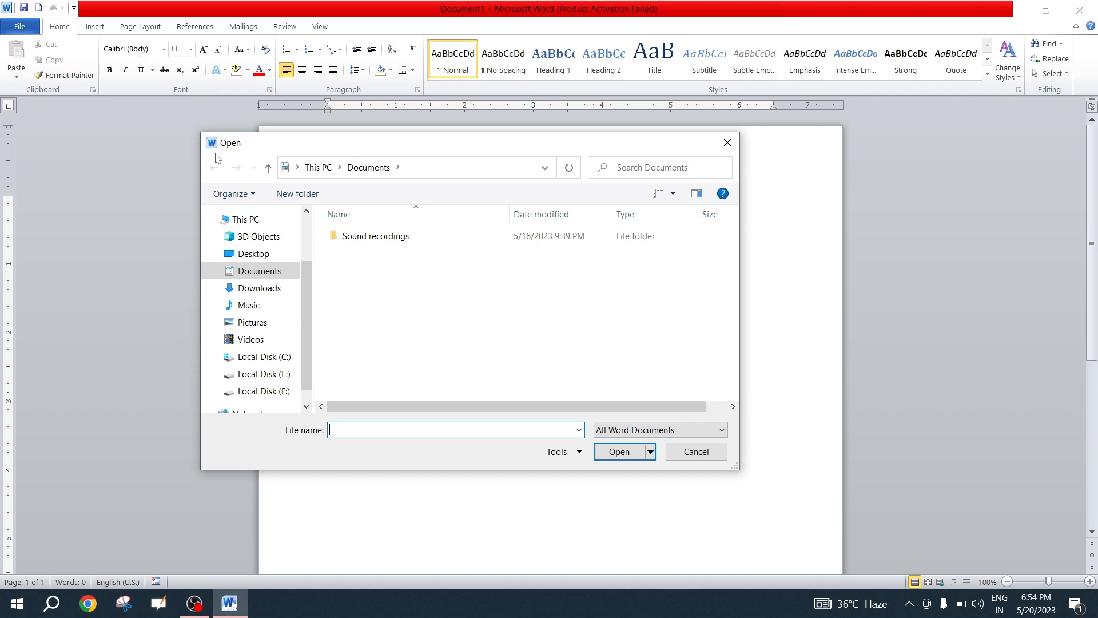
pyautogui.click(280, 392)
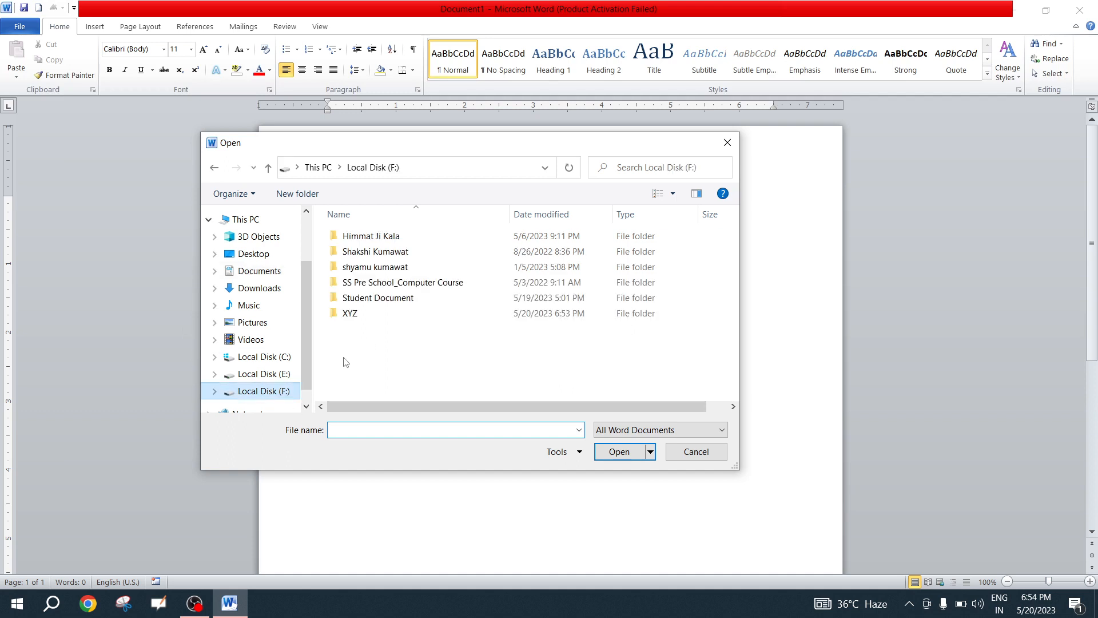
pyautogui.doubleClick(355, 315)
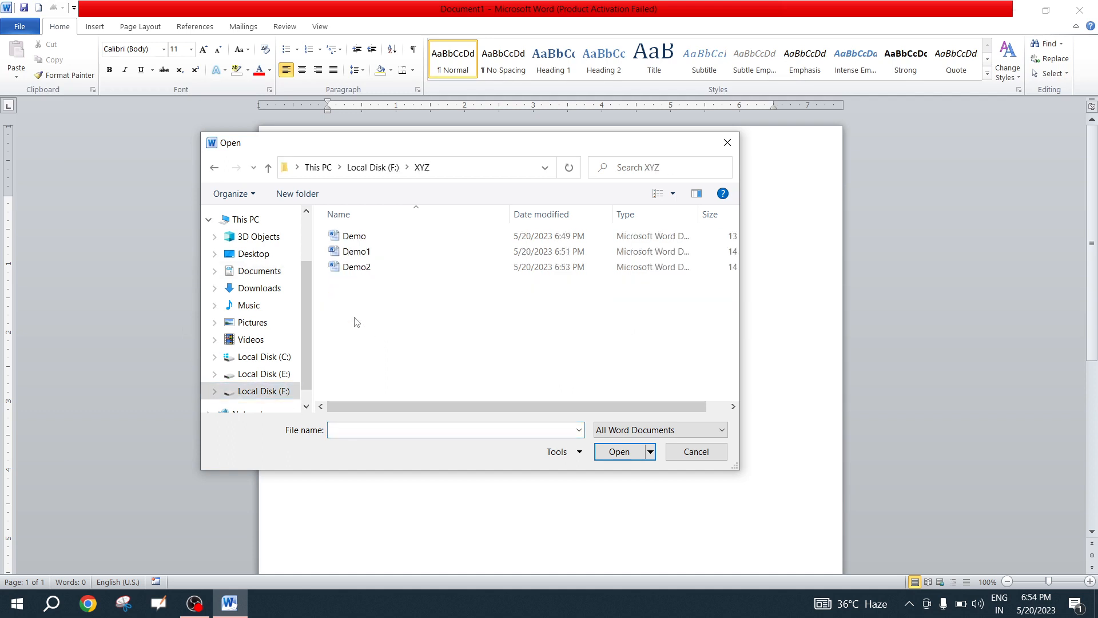
pyautogui.doubleClick(351, 252)
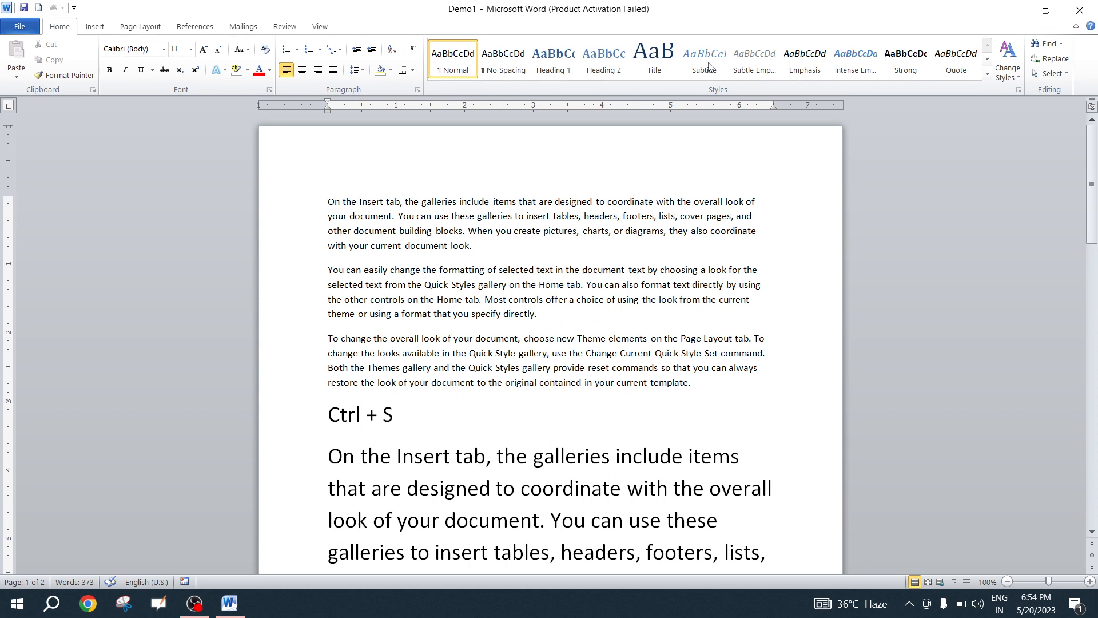
# Add a "Ctrl + O" line above the first paragraph of Demo1 and enlarge its text to 28 pt.
pyautogui.press('Return')
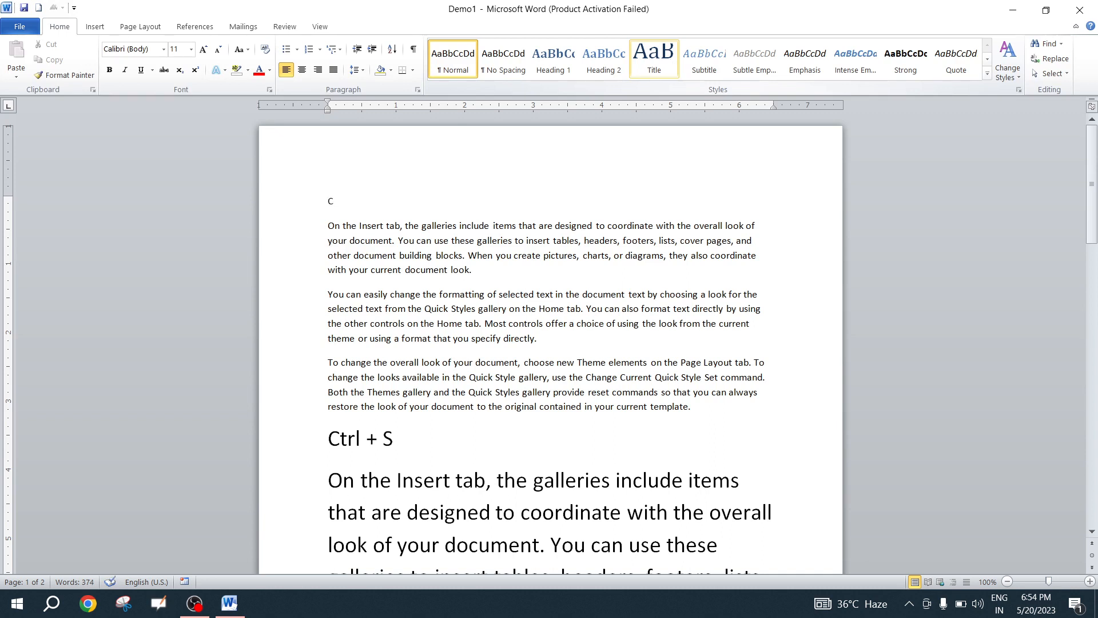
pyautogui.write('Ctrl + O')
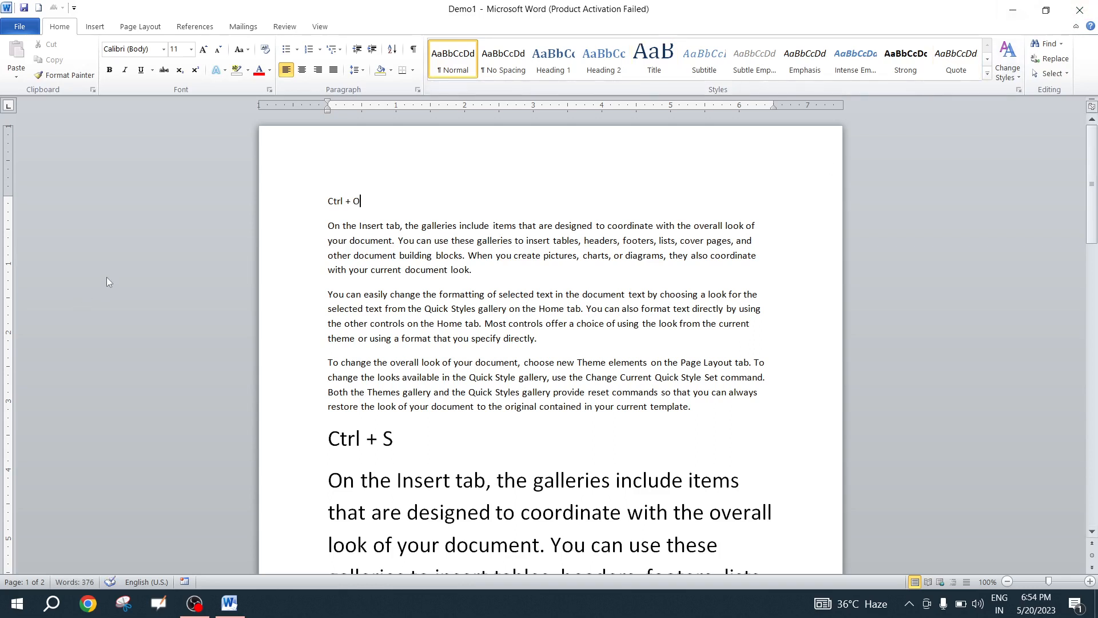
pyautogui.tripleClick(371, 204)
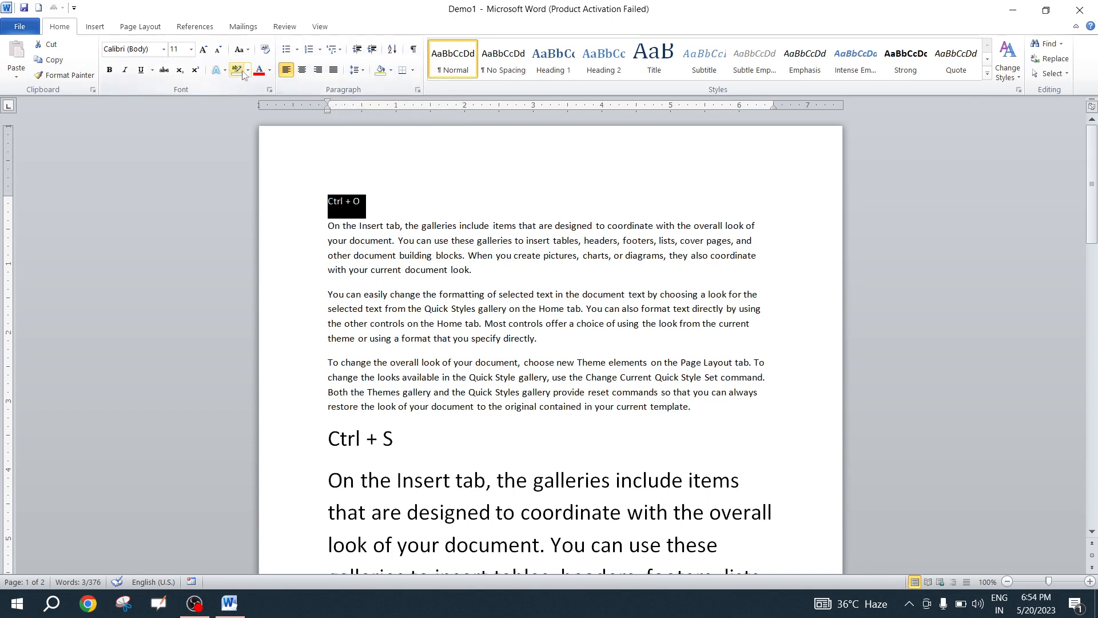
pyautogui.click(203, 49)
pyautogui.click(203, 50)
pyautogui.click(203, 49)
pyautogui.click(203, 50)
pyautogui.click(203, 50)
pyautogui.click(203, 49)
pyautogui.click(203, 50)
pyautogui.click(203, 49)
pyautogui.click(203, 49)
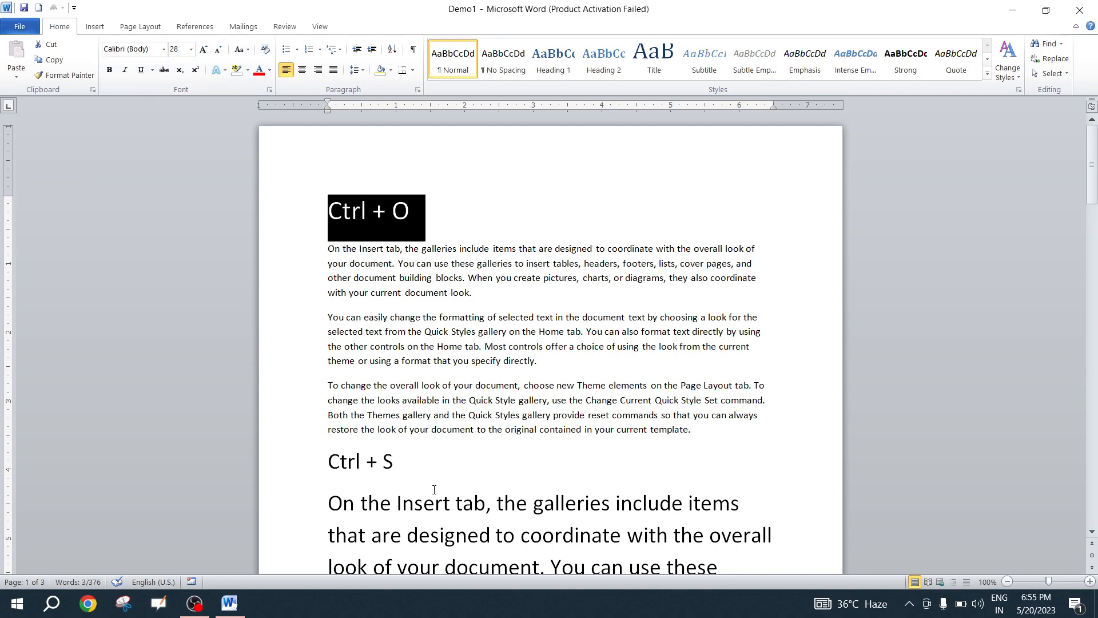
# Close the Demo1 document without saving its changes, leaving Word running.
pyautogui.click(429, 461)
pyautogui.scroll(-15, 429, 463)
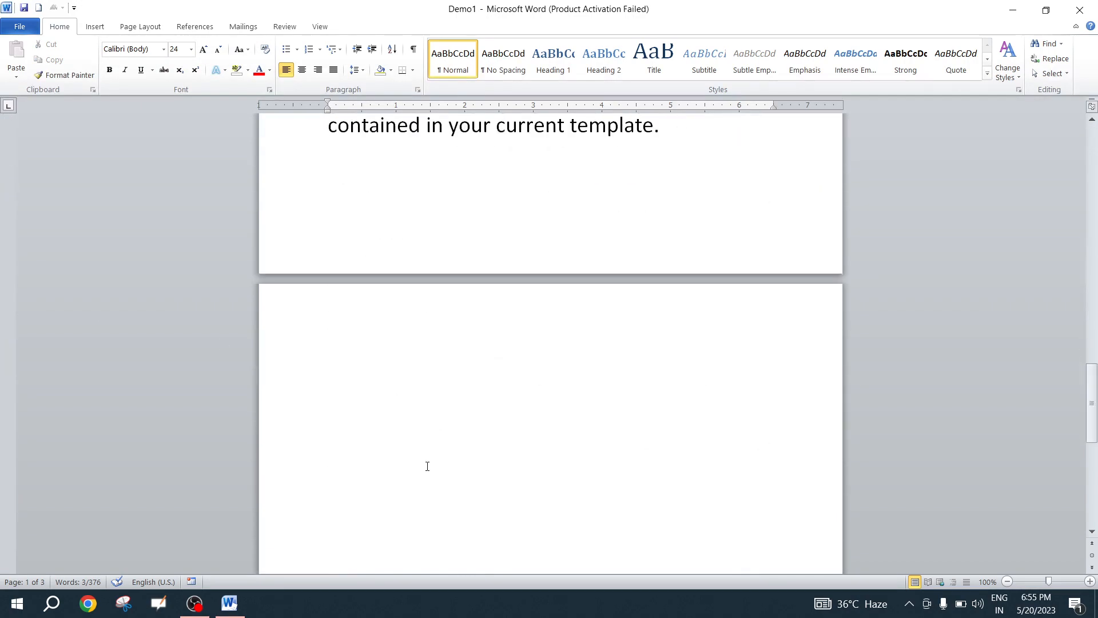
pyautogui.click(19, 27)
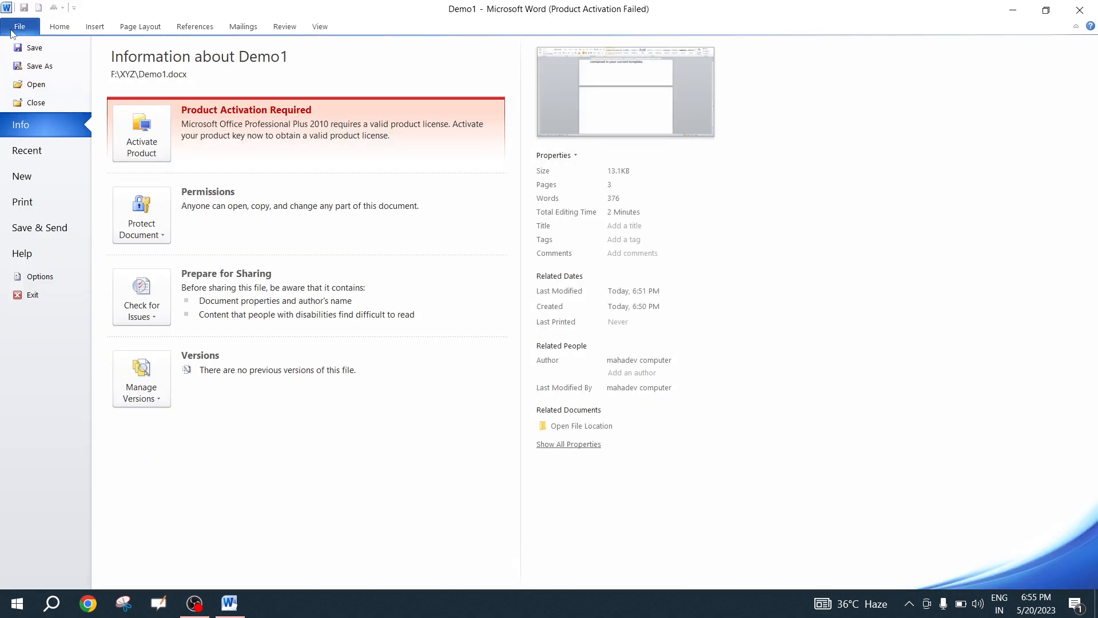
pyautogui.click(41, 106)
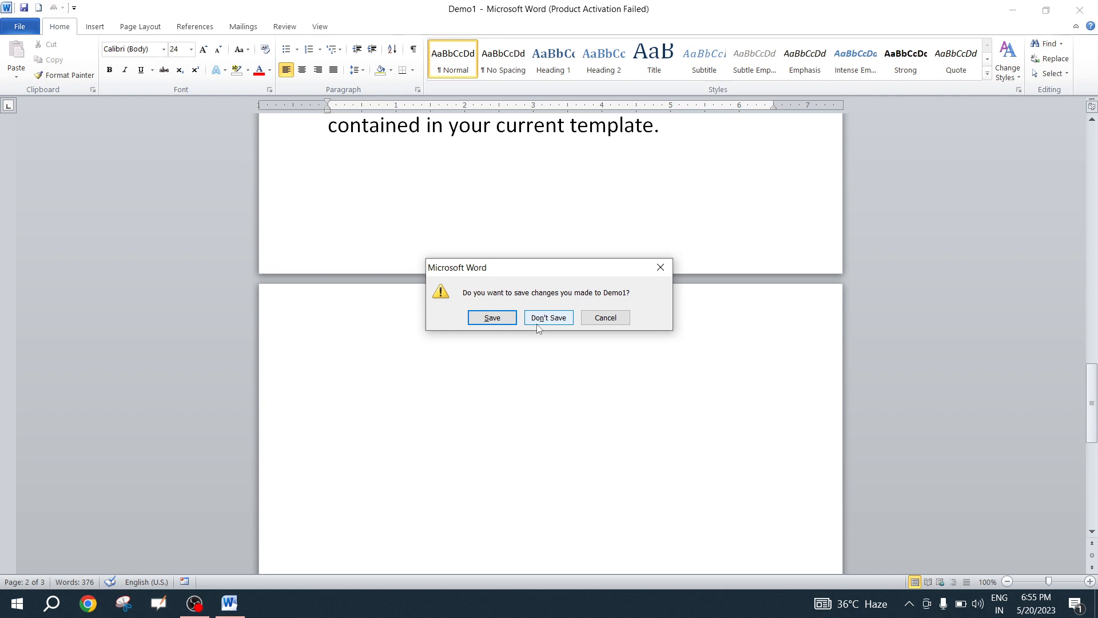
pyautogui.click(540, 318)
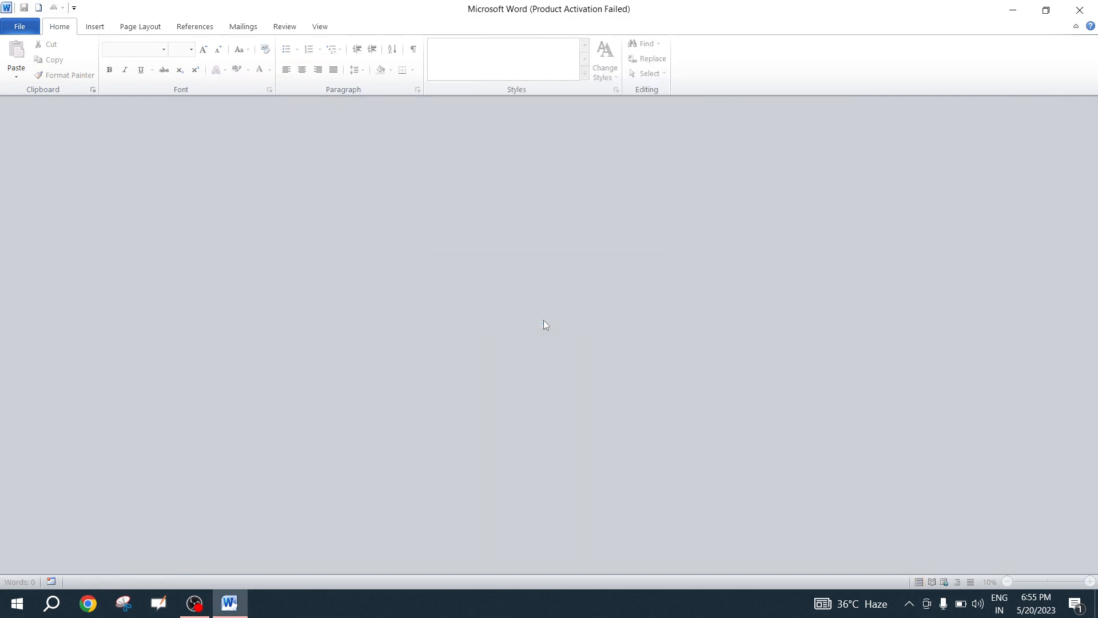
# Open Demo2 from the recent documents and display its file information.
pyautogui.click(19, 26)
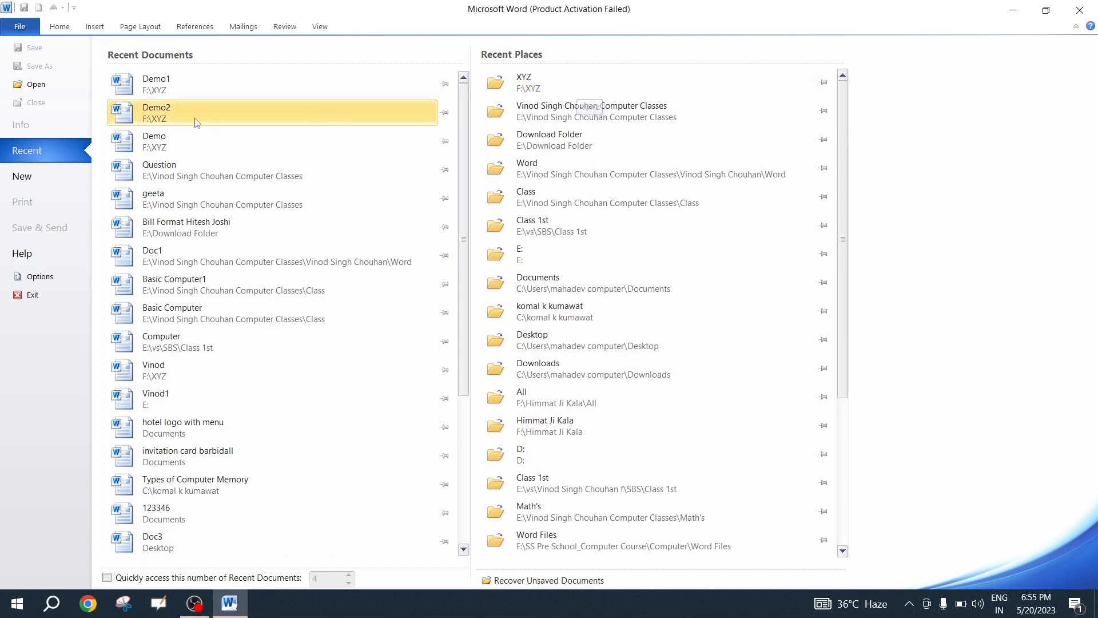
pyautogui.click(149, 114)
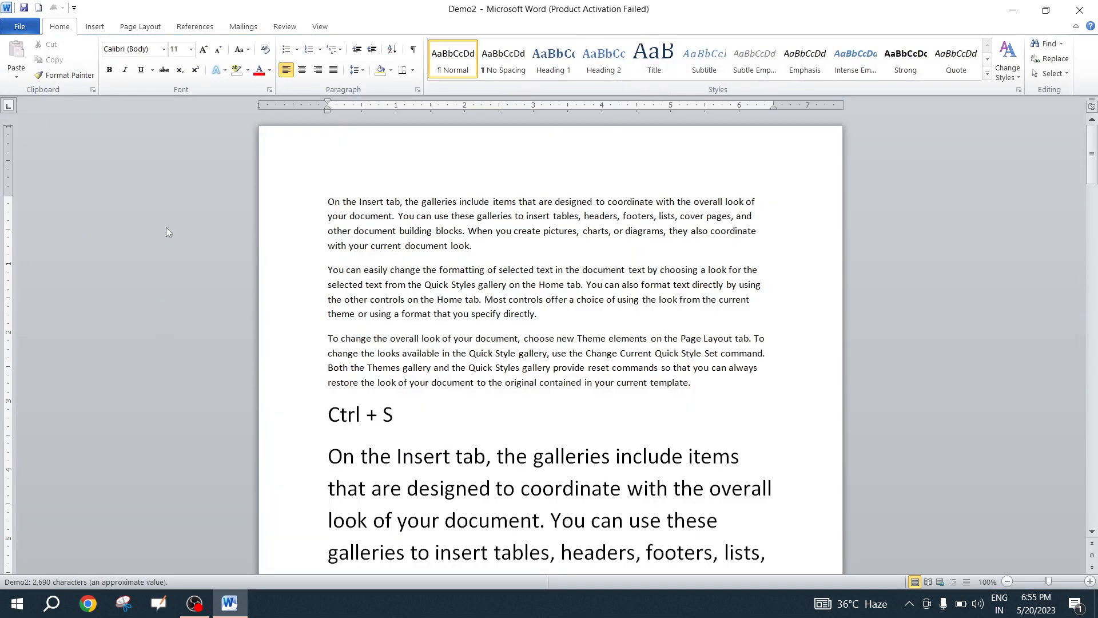
pyautogui.click(16, 28)
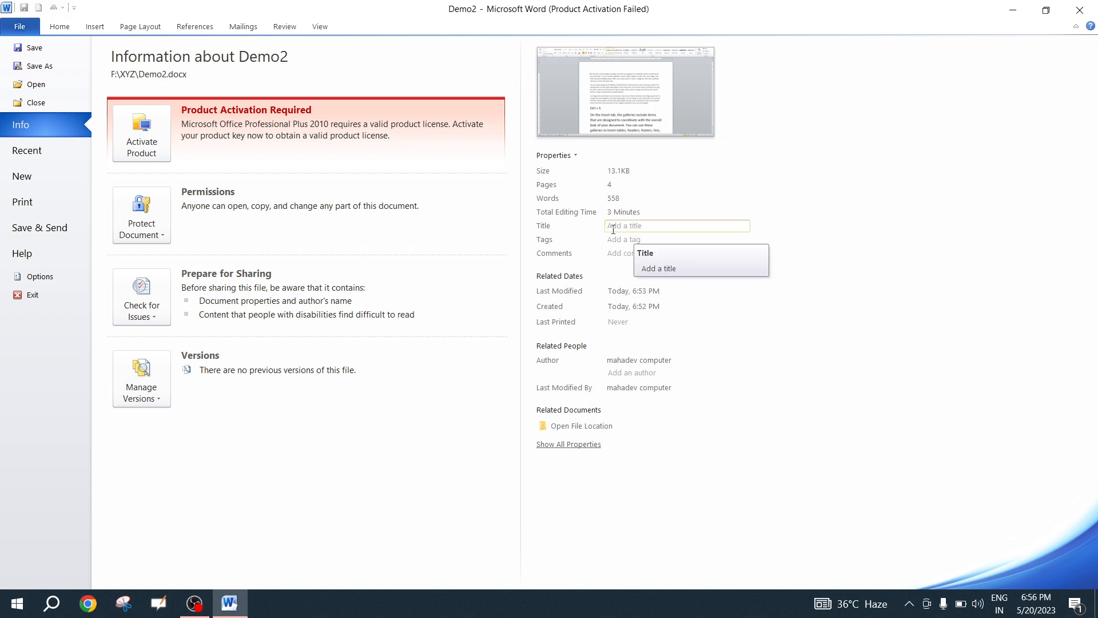
# Examine Demo2's title, tags, comments, dates, author and location properties, and expand the list to all properties.
pyautogui.click(642, 226)
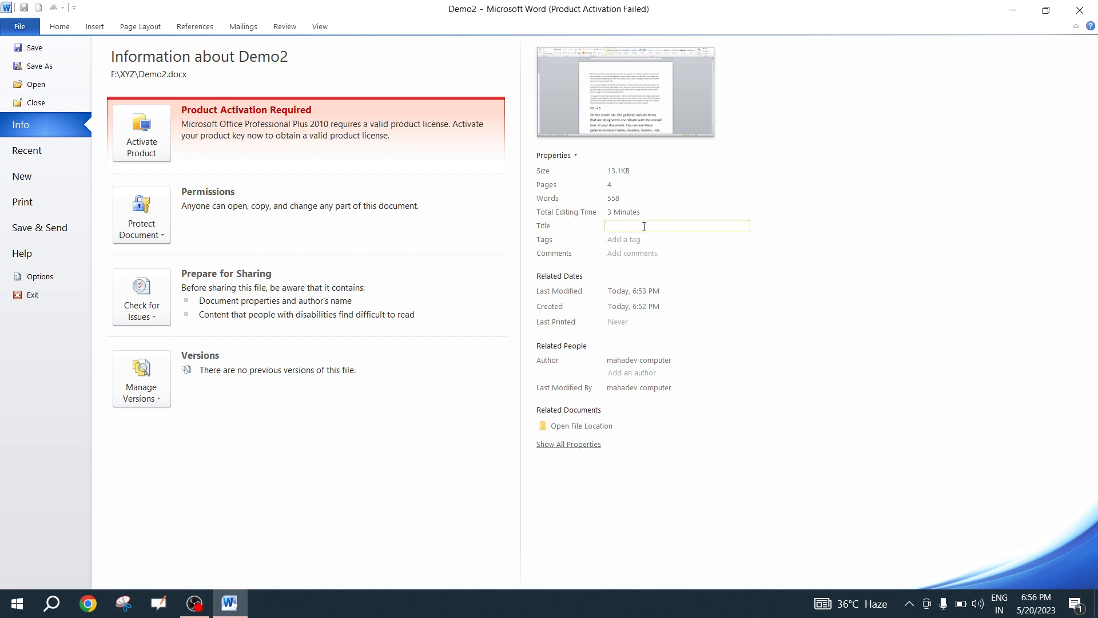
pyautogui.click(635, 239)
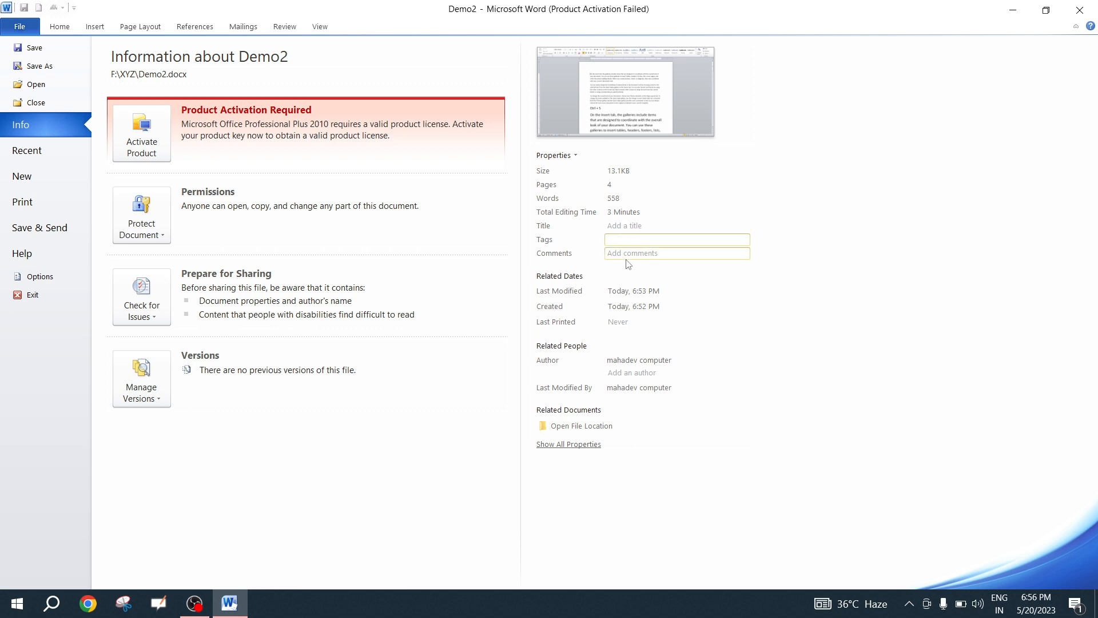
pyautogui.click(631, 253)
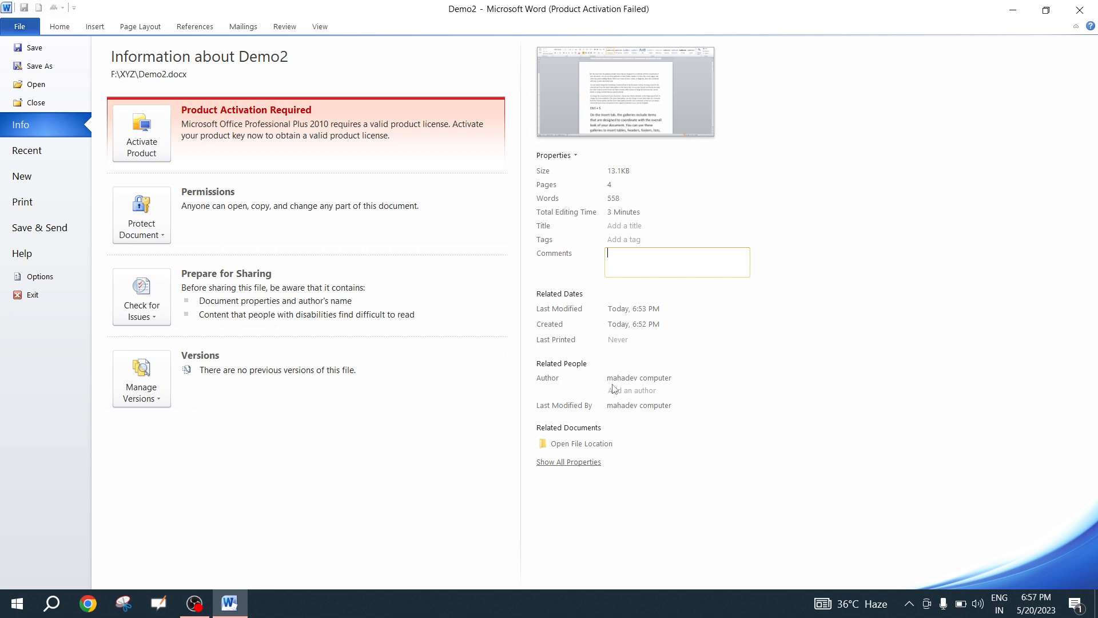
pyautogui.moveTo(617, 383)
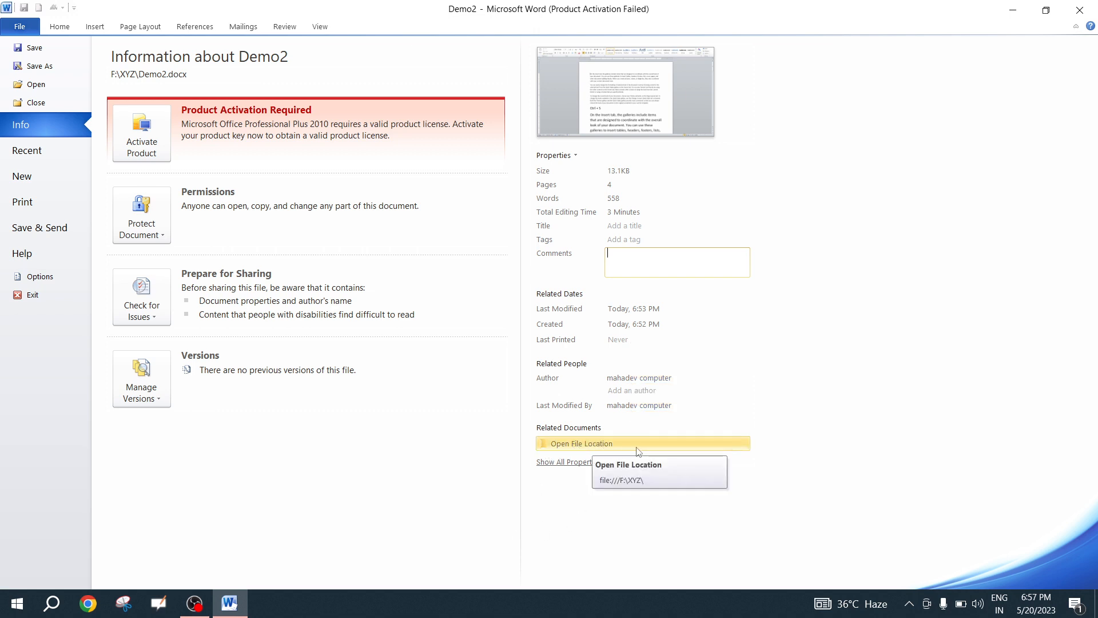
pyautogui.click(566, 466)
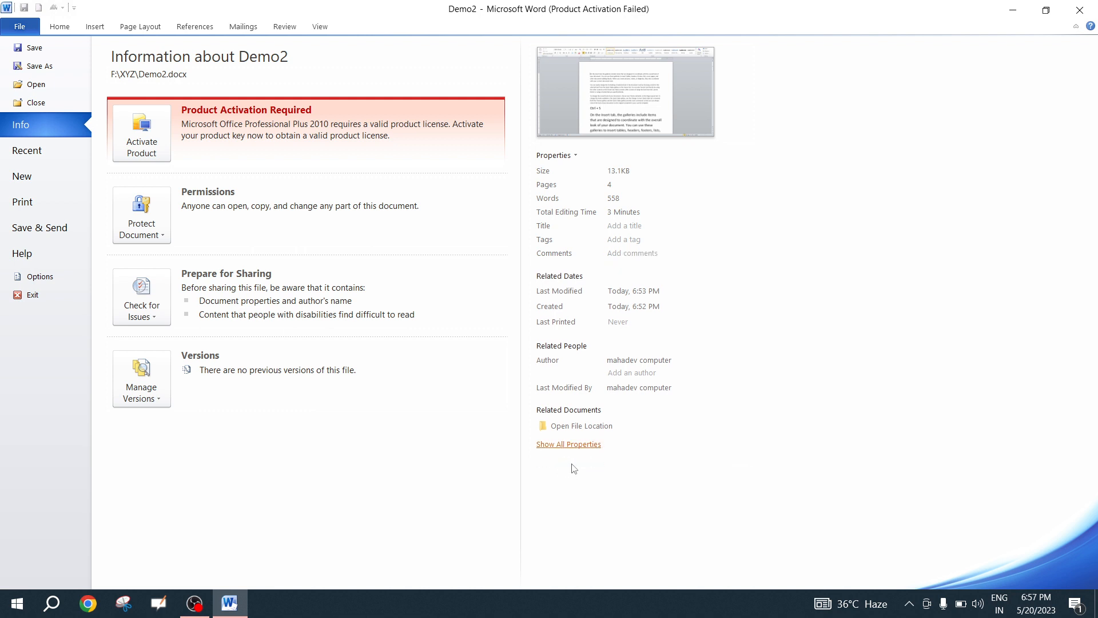
pyautogui.click(566, 446)
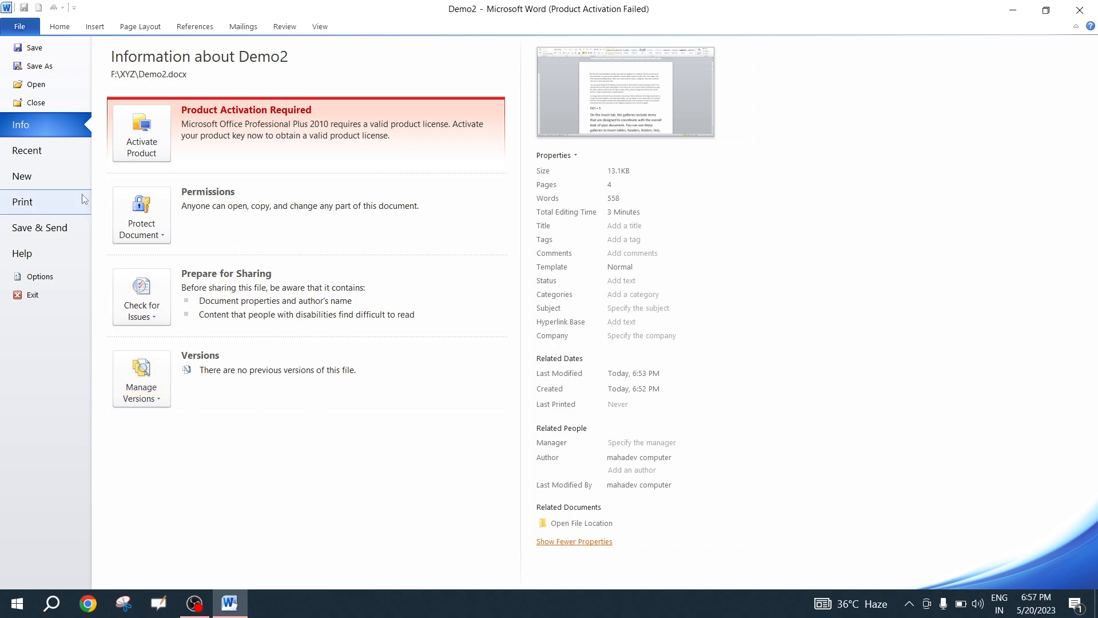
# Look over the recent documents and recent places, and return to the Demo2 text.
pyautogui.click(48, 152)
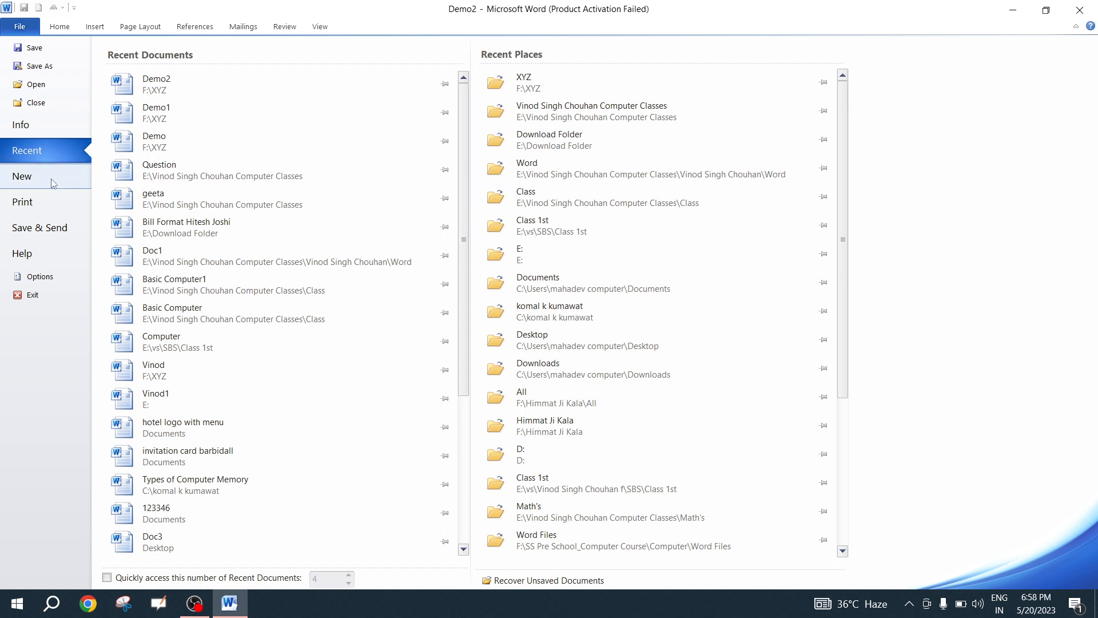
pyautogui.click(63, 33)
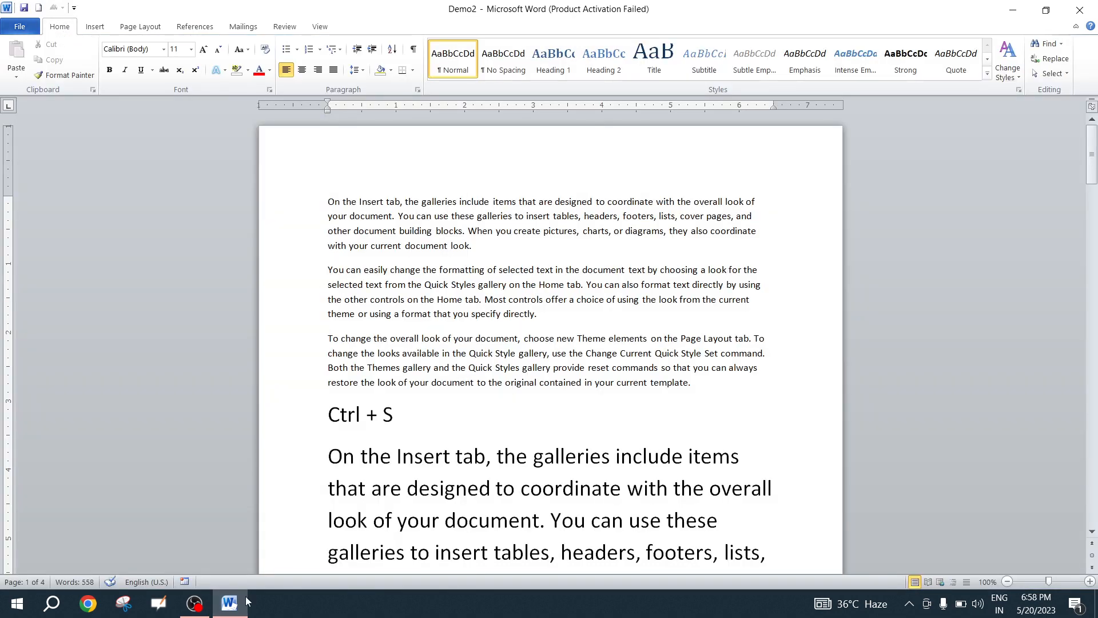
pyautogui.moveTo(244, 613)
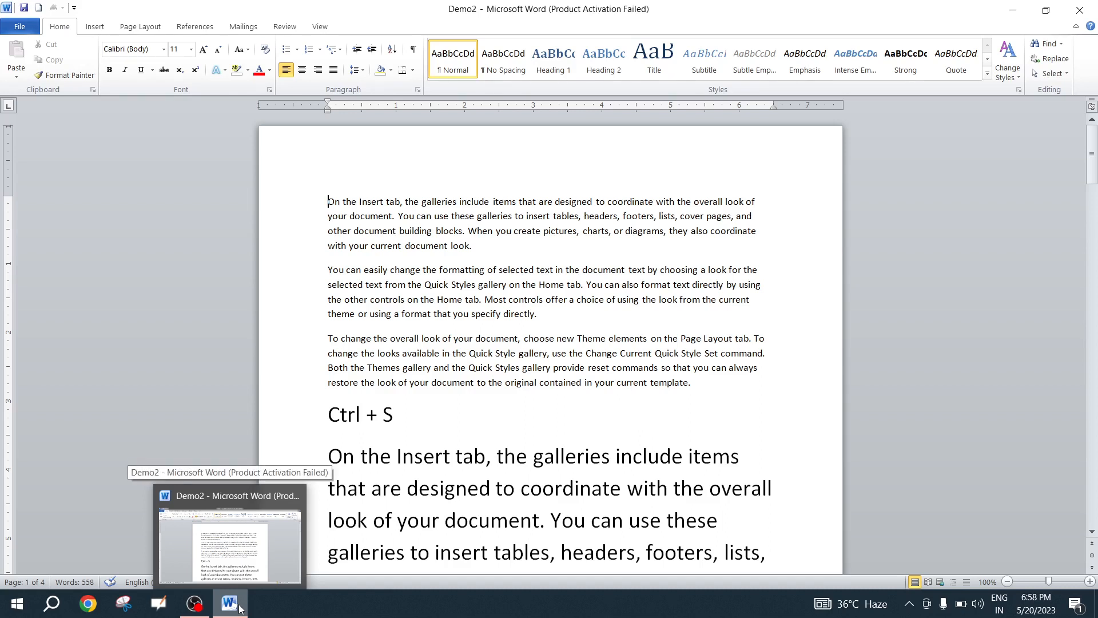
# Create a blank document from the available templates, and close it again to return to Demo2.
pyautogui.click(23, 30)
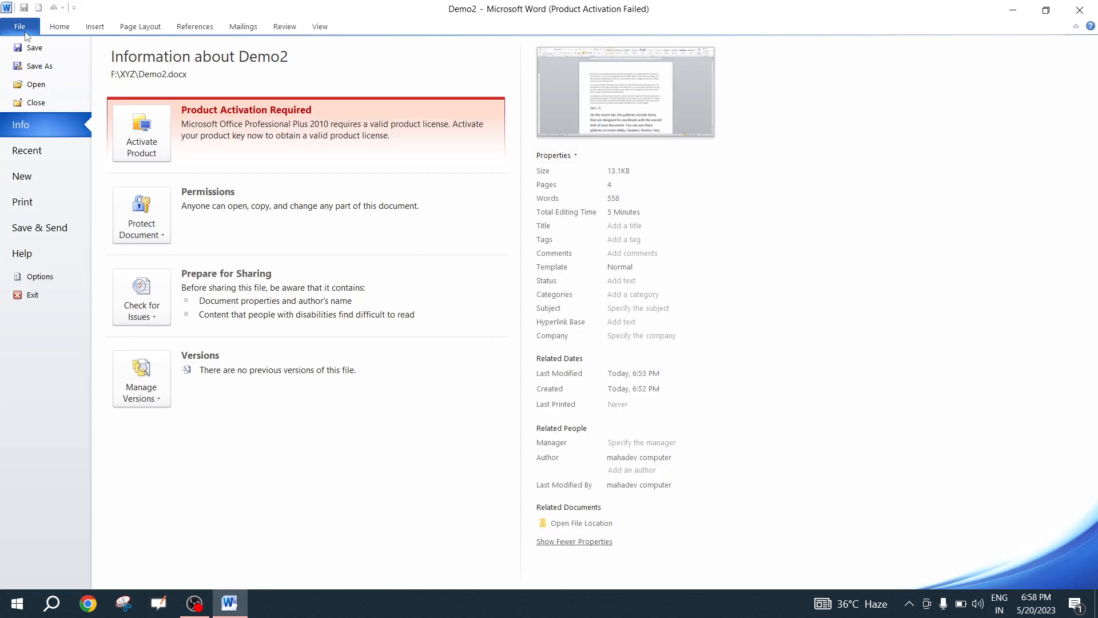
pyautogui.click(39, 181)
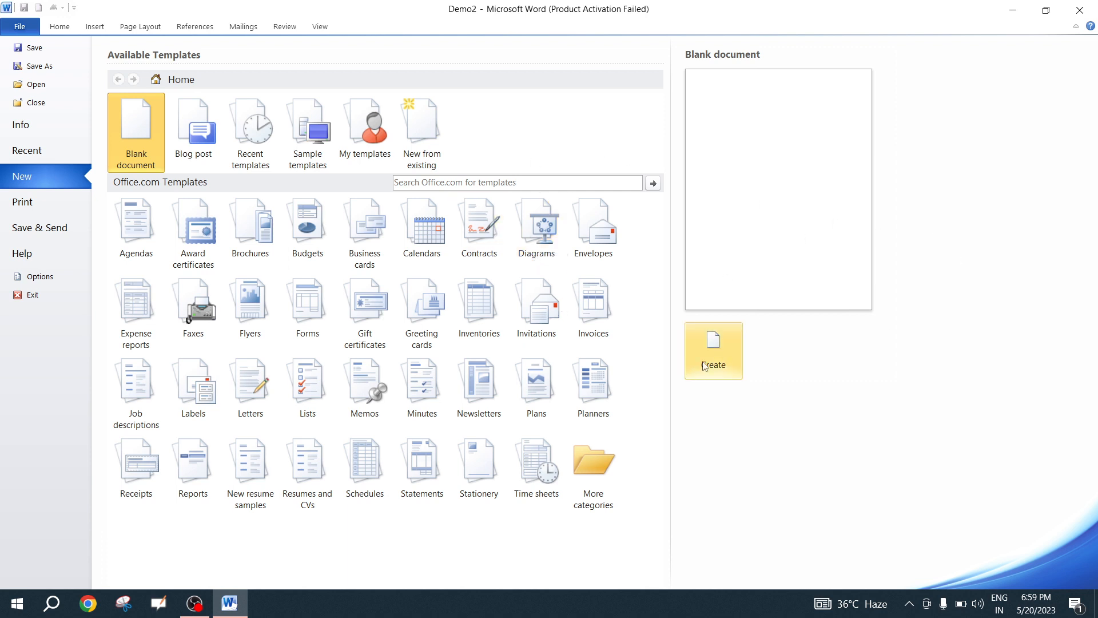
pyautogui.click(723, 364)
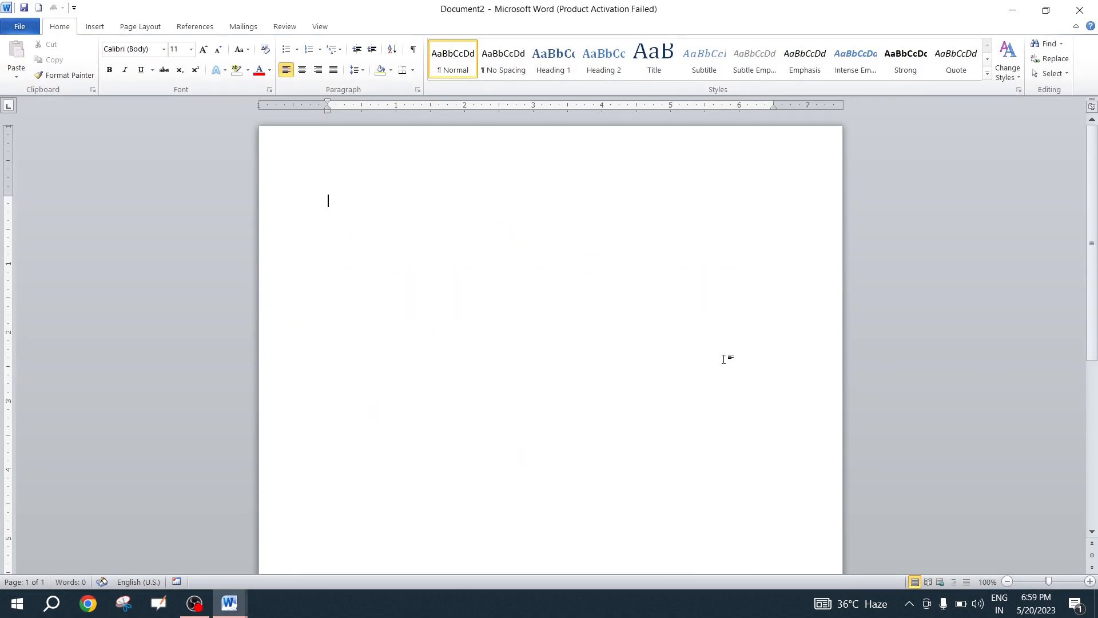
pyautogui.click(1079, 10)
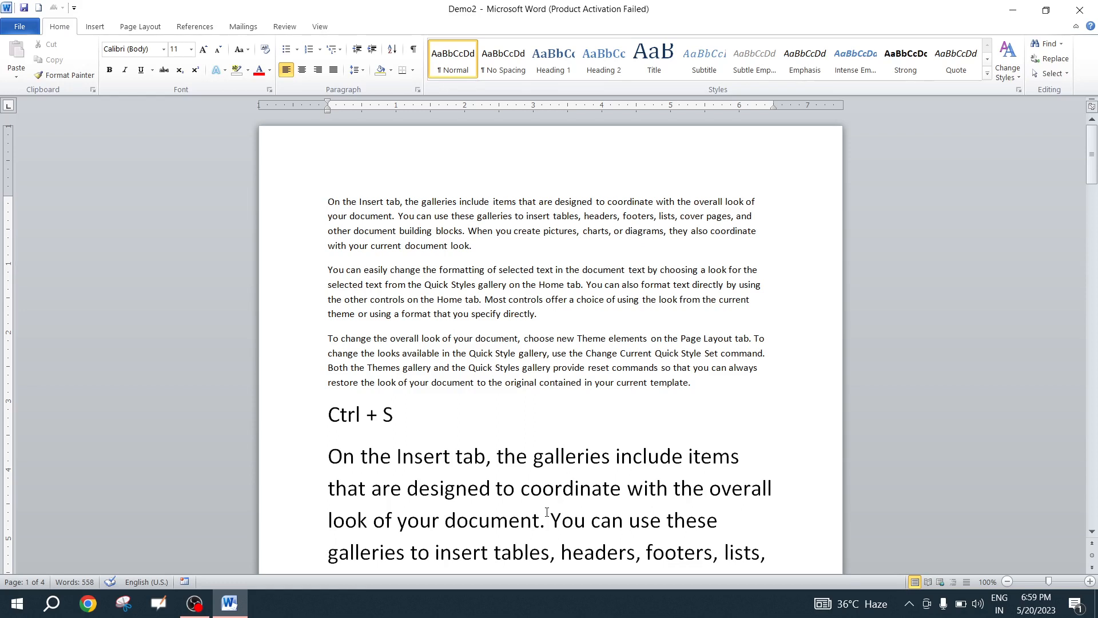
# Create a new blank document and enter "Ctrl + N" as its first line.
pyautogui.hotkey('ctrl', 'n')
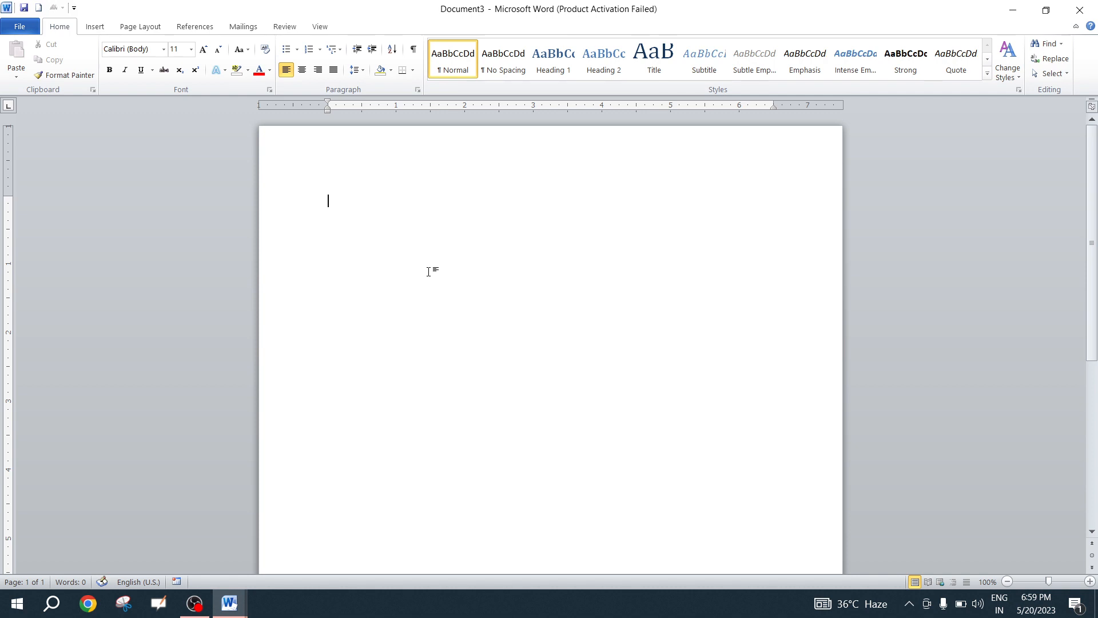
pyautogui.write('Ctrl + N')
# Enlarge the whole "Ctrl + N" text to 28 pt.
pyautogui.hotkey('ctrl', 'a')
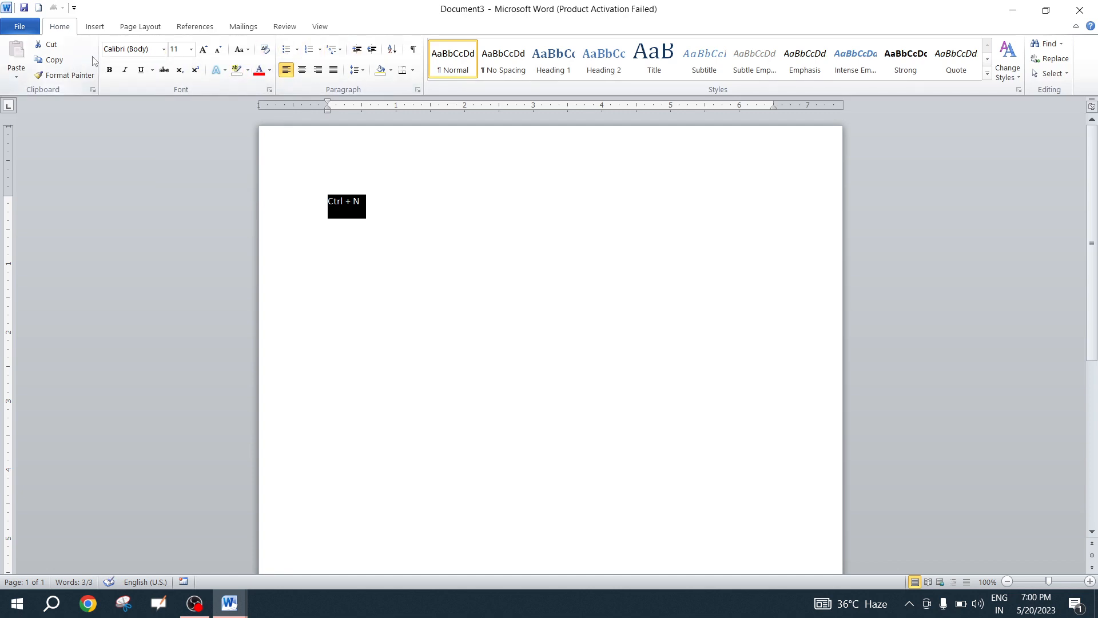
pyautogui.click(208, 54)
pyautogui.click(208, 55)
pyautogui.click(208, 54)
pyautogui.click(208, 54)
pyautogui.click(208, 54)
pyautogui.click(208, 54)
pyautogui.click(208, 55)
pyautogui.click(208, 55)
pyautogui.click(208, 55)
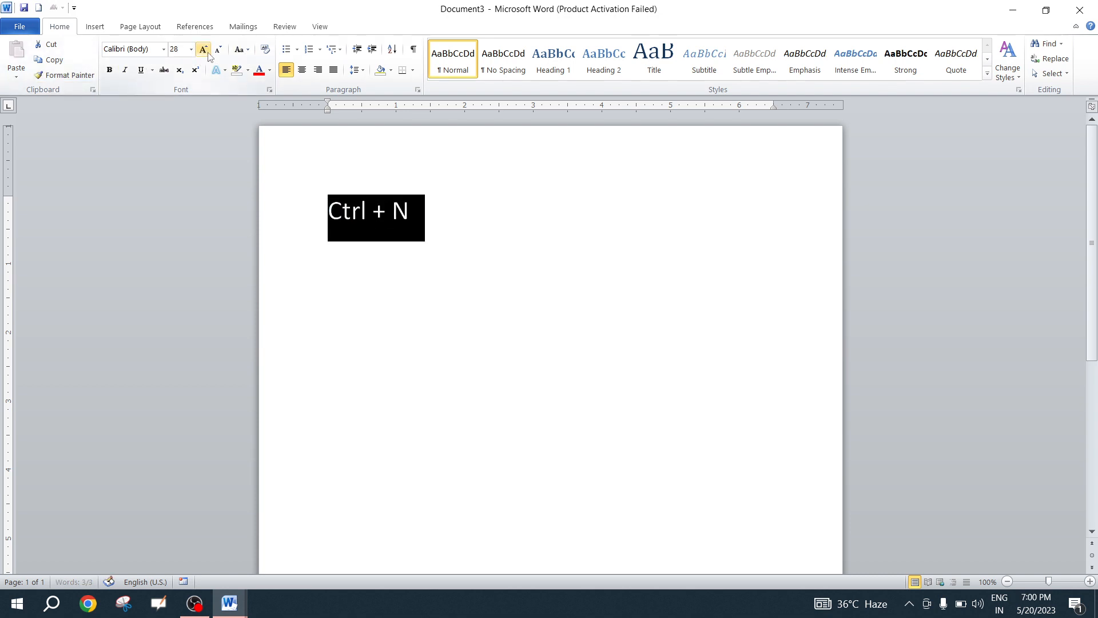
pyautogui.click(529, 220)
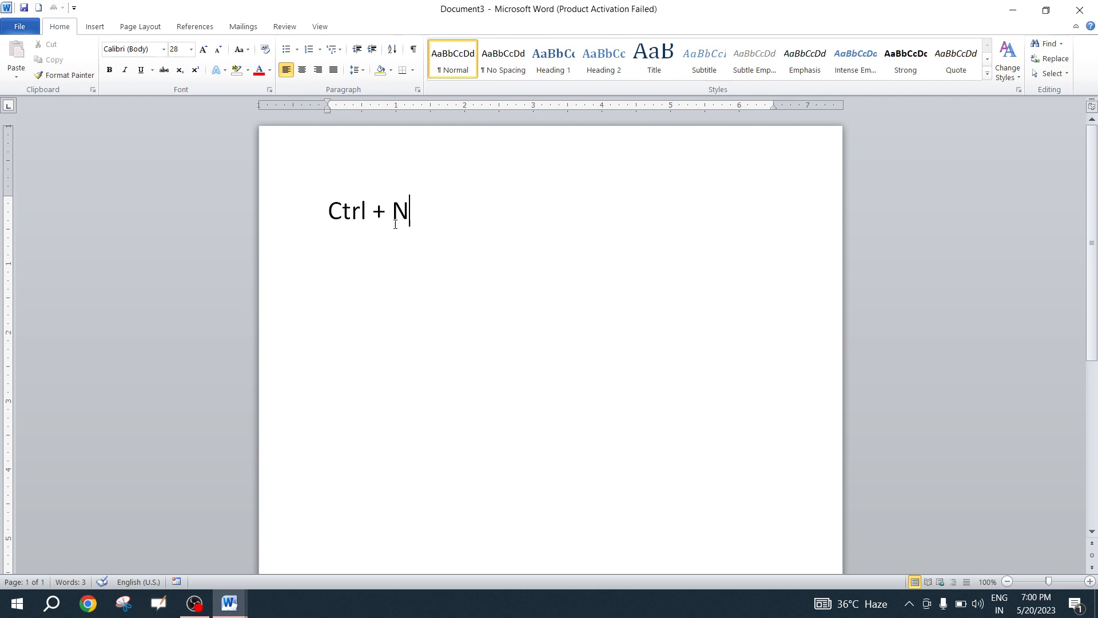
# Copy "Ctrl +" from the first line onto a new second line and complete it as "Ctrl + S".
pyautogui.click(326, 212)
pyautogui.hotkey('ctrl', 'shift', 'Right')
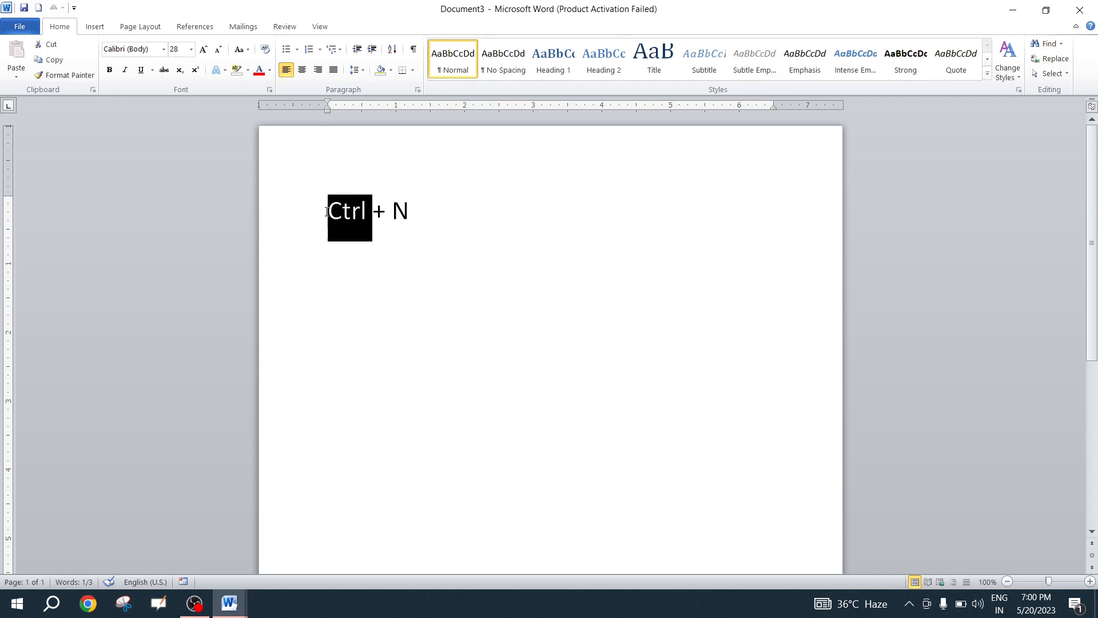
pyautogui.hotkey('ctrl', 'shift', 'Right')
pyautogui.hotkey('ctrl', 'c')
pyautogui.press('Left')
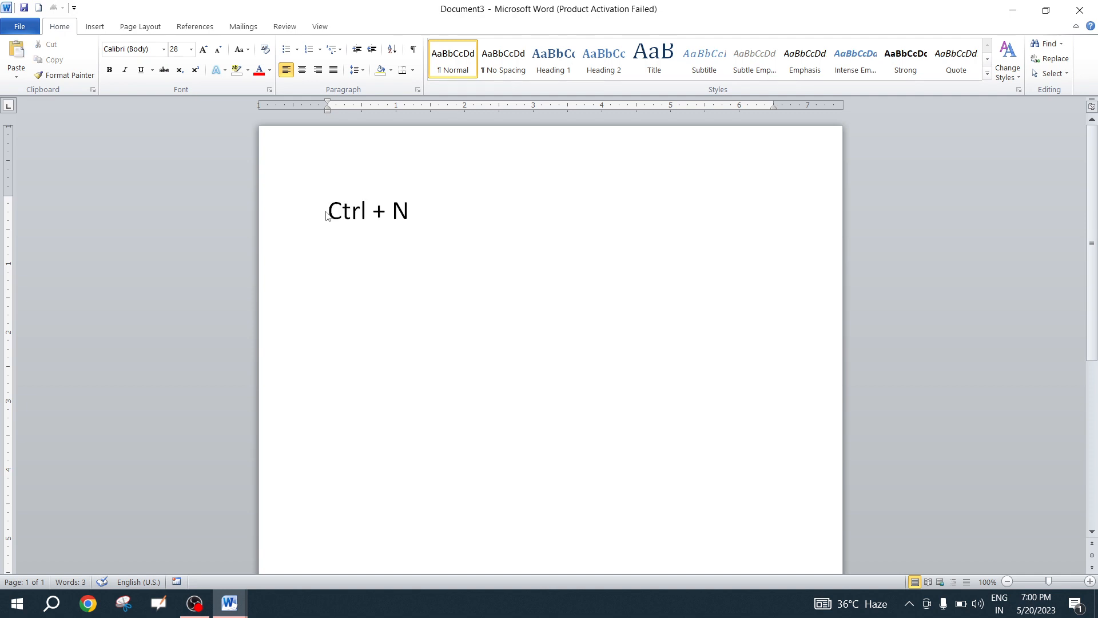
pyautogui.hotkey('ctrl', 'Right')
pyautogui.hotkey('ctrl', 'Right')
pyautogui.press('End')
pyautogui.press('Return')
pyautogui.hotkey('ctrl', 'v')
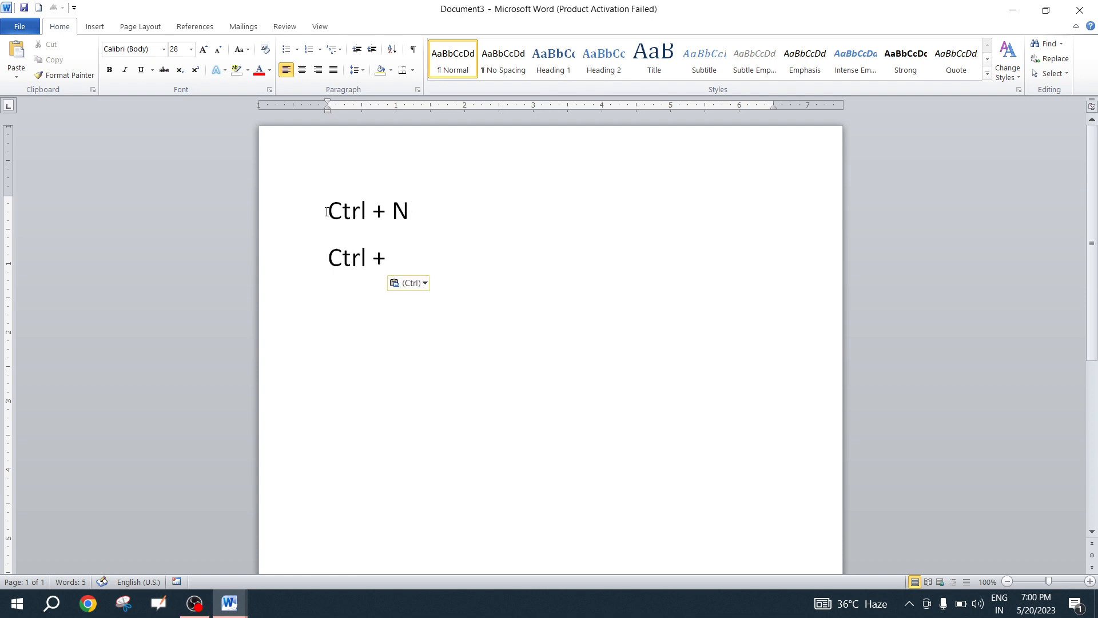
pyautogui.press('Escape')
pyautogui.write('S')
# Add the lines "F12" and "Ctrl + Open" below, reusing the copied "Ctrl +".
pyautogui.press('Return')
pyautogui.write('F')
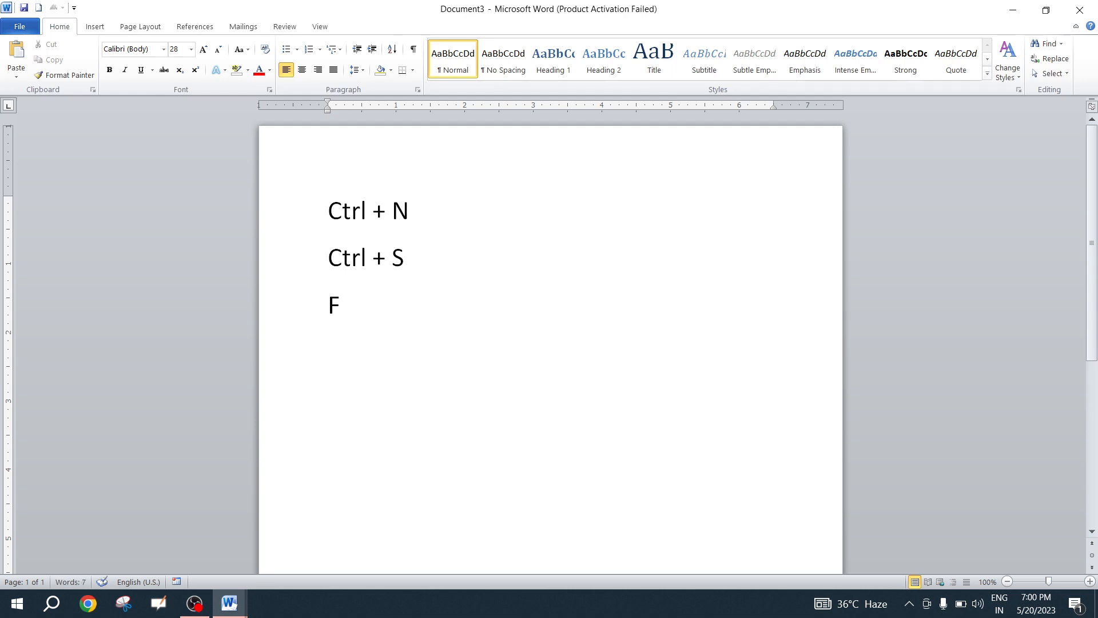
pyautogui.write('12')
pyautogui.press('Return')
pyautogui.hotkey('ctrl', 'v')
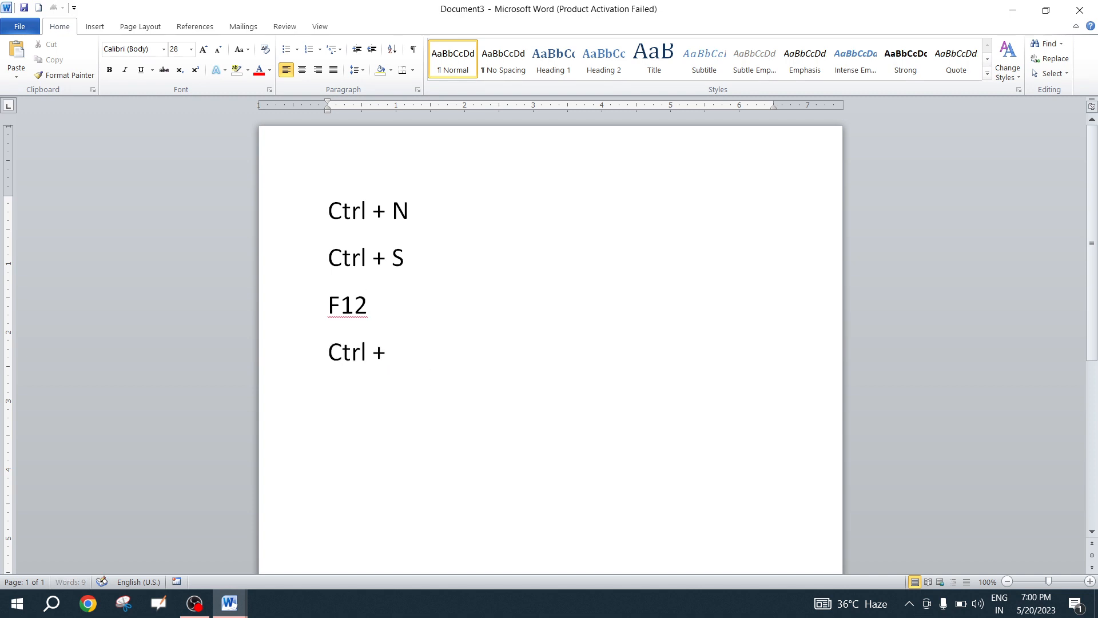
pyautogui.write('Op')
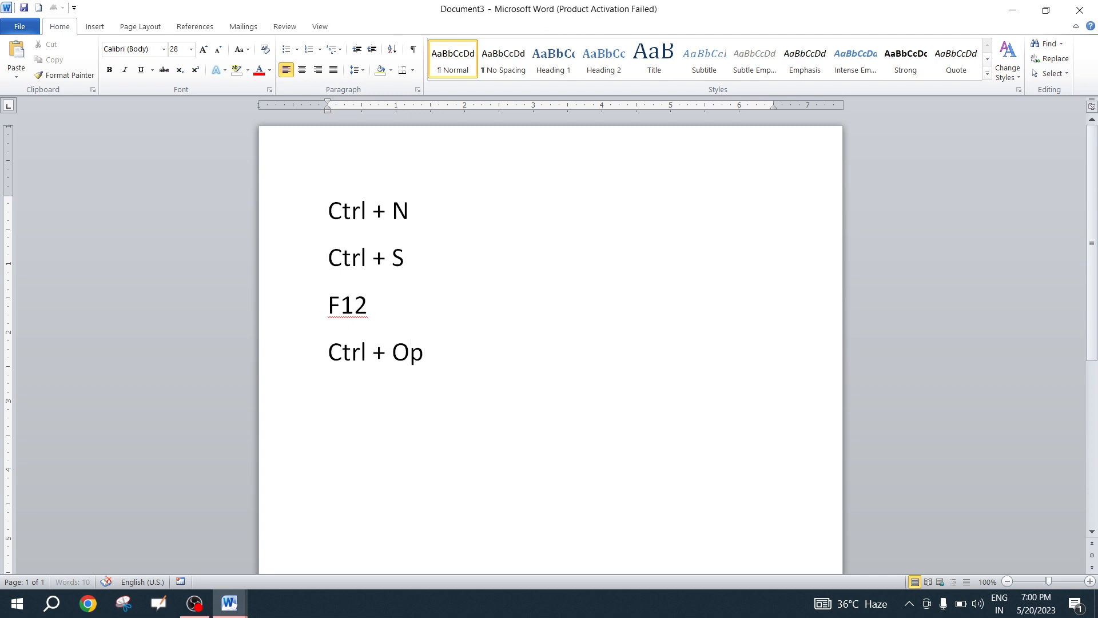
pyautogui.write('en')
# Append a right arrow after "Ctrl + N" on the first line.
pyautogui.click(456, 214)
pyautogui.write('N')
pyautogui.press('BackSpace')
pyautogui.write('-->')
# Create another blank document, and switch back to the shortcut list in Document3.
pyautogui.hotkey('ctrl', 'n')
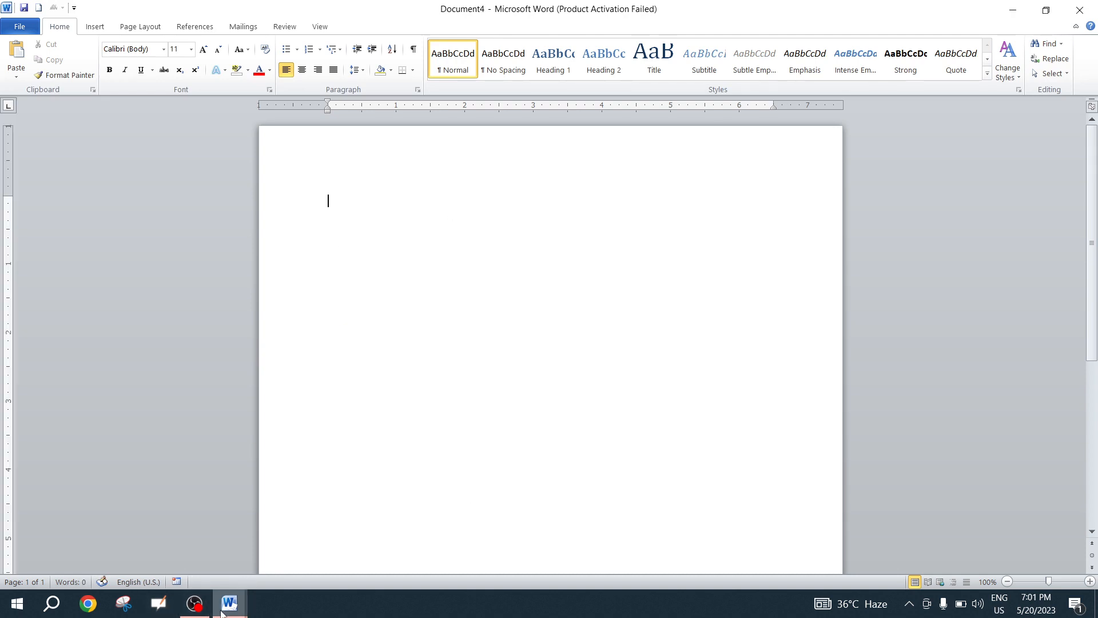
pyautogui.moveTo(230, 602)
pyautogui.click(235, 548)
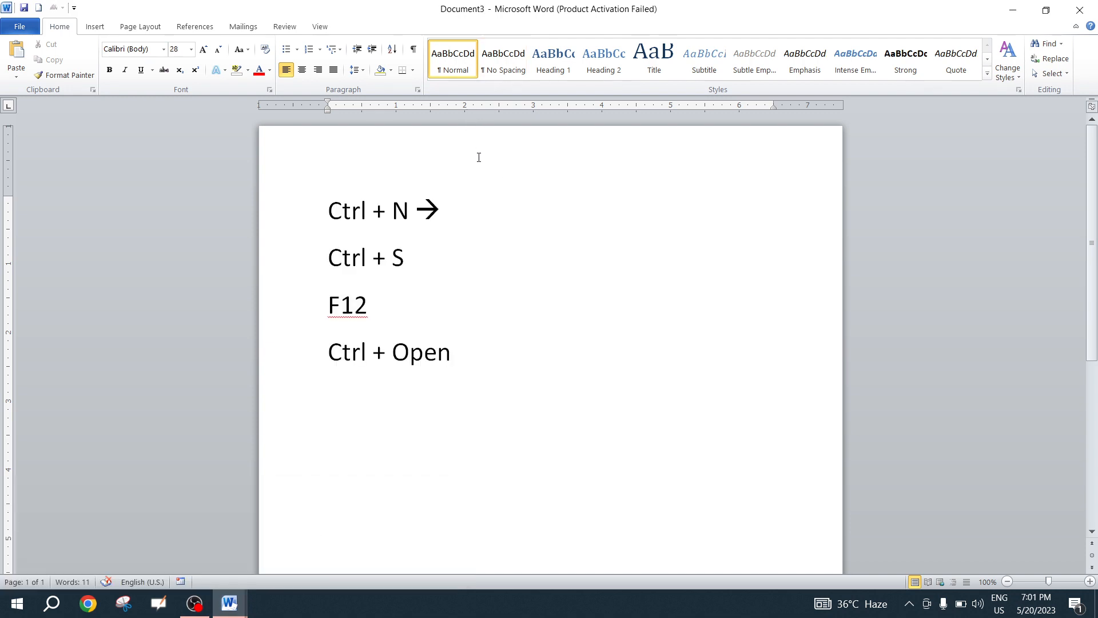
# Describe the "Ctrl + N" shortcut as "New File" and append a right arrow with "Save File" to "Ctrl + S".
pyautogui.write('New File')
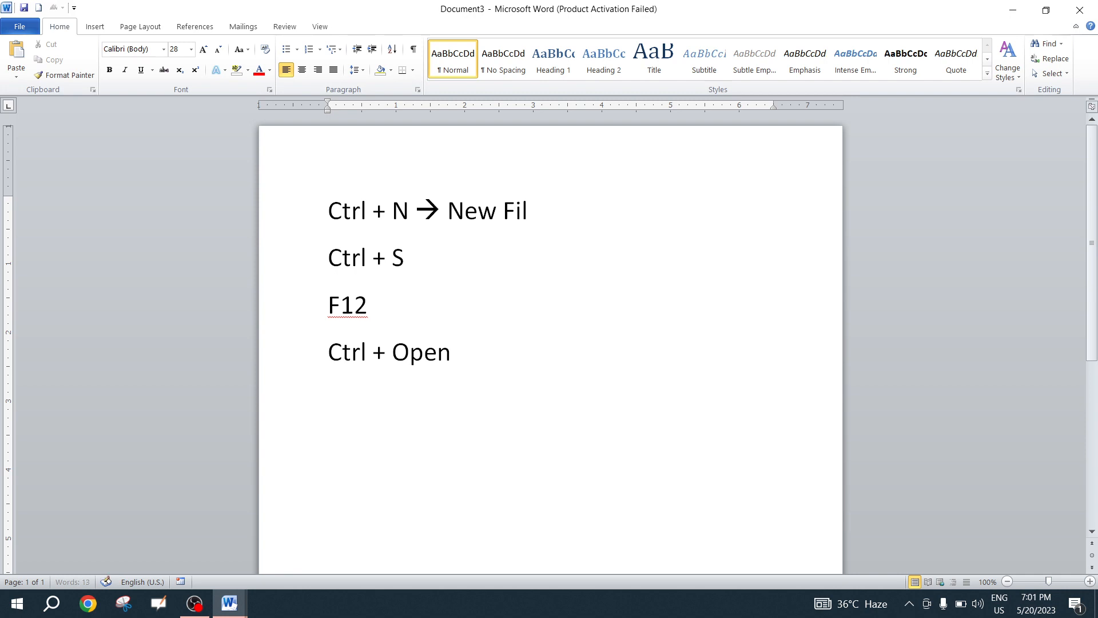
pyautogui.click(468, 266)
pyautogui.write('--')
pyautogui.write('> ')
pyautogui.write('Sav')
pyautogui.write('e')
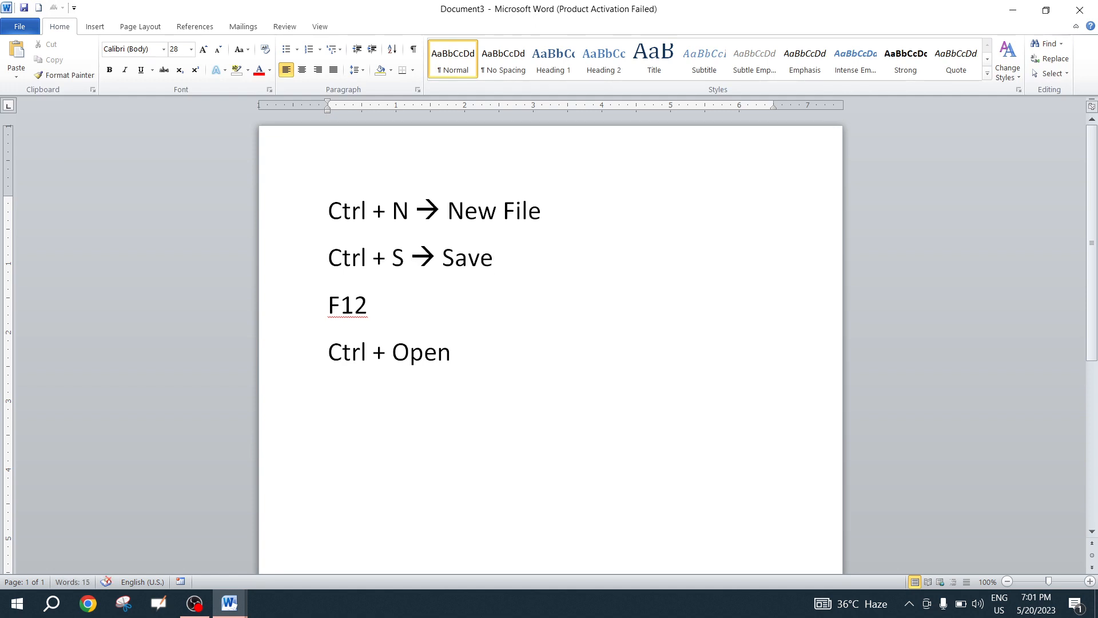
pyautogui.write(' File')
# Append a right arrow and the description "Save As for File" to the F12 line.
pyautogui.click(398, 302)
pyautogui.write('--> ')
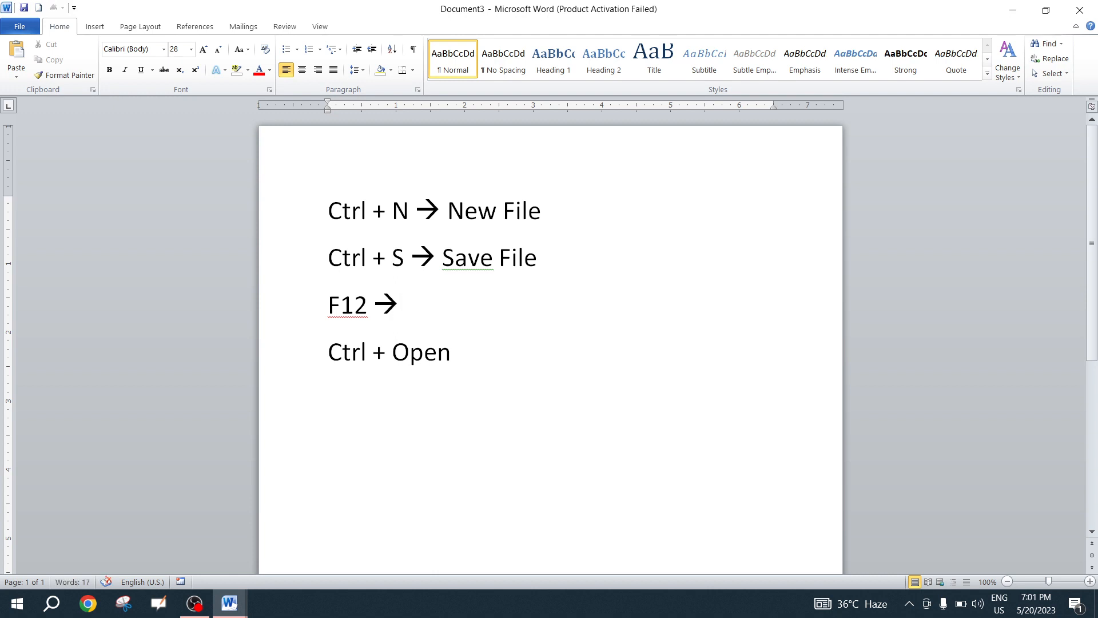
pyautogui.write('Save As')
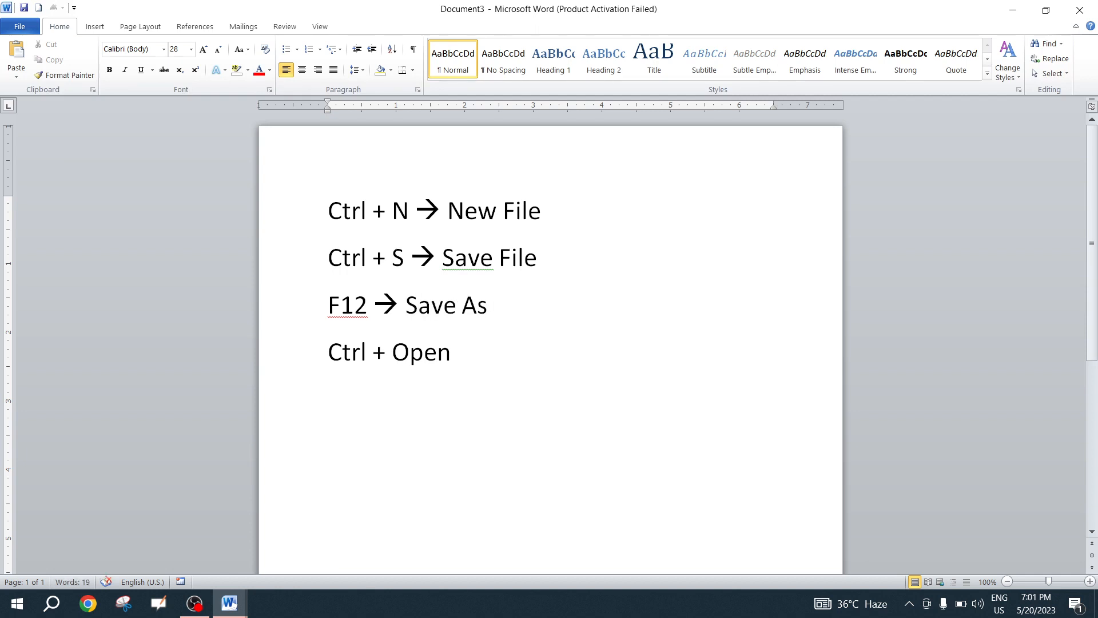
pyautogui.write(' for Fil')
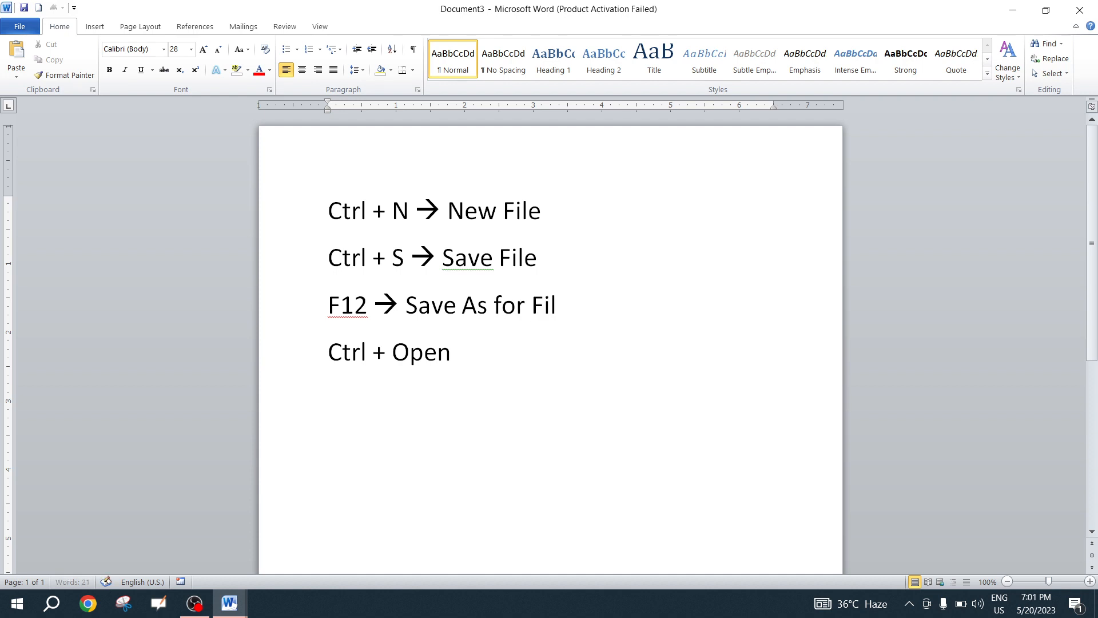
pyautogui.write('e')
# Shorten "Ctrl + Open" to "Ctrl + O" and add a right arrow with the description "File Open".
pyautogui.write('-->')
pyautogui.moveTo(409, 350); pyautogui.dragTo(447, 355)
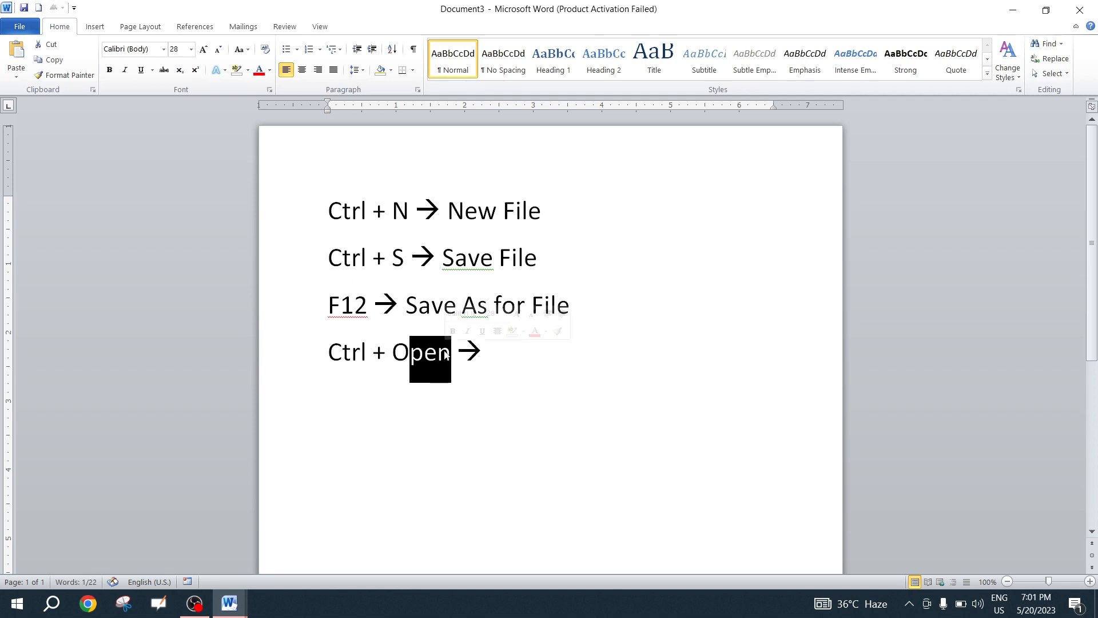
pyautogui.press('BackSpace')
pyautogui.click(520, 343)
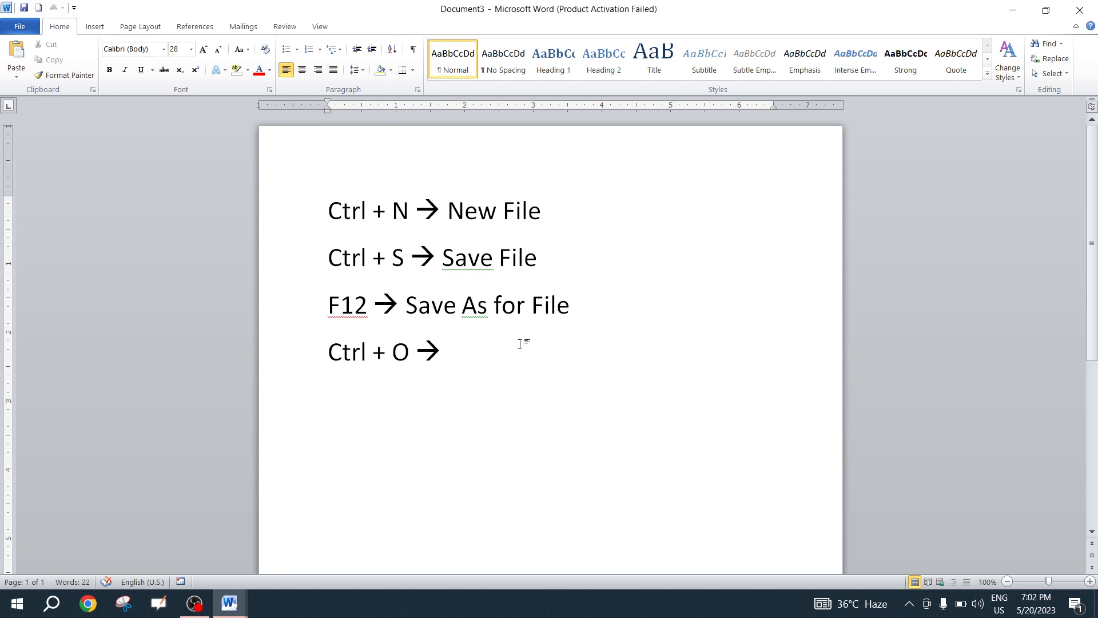
pyautogui.write('File Open')
pyautogui.press('Left')
pyautogui.press('Left')
pyautogui.click(594, 368)
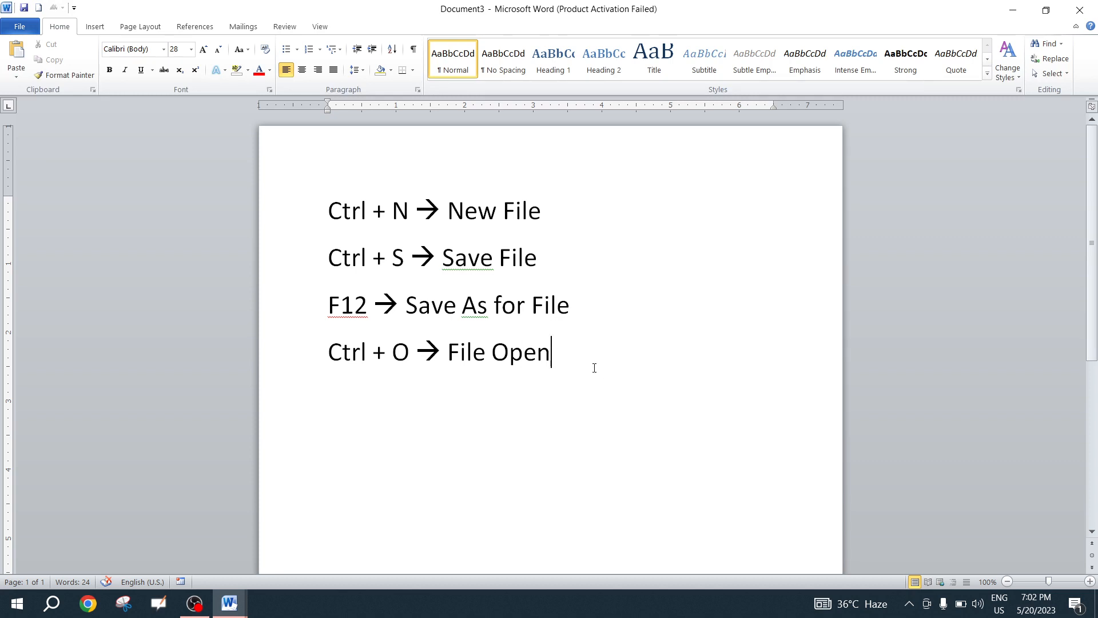
# Display the print settings and preview of the shortcut list.
pyautogui.click(20, 32)
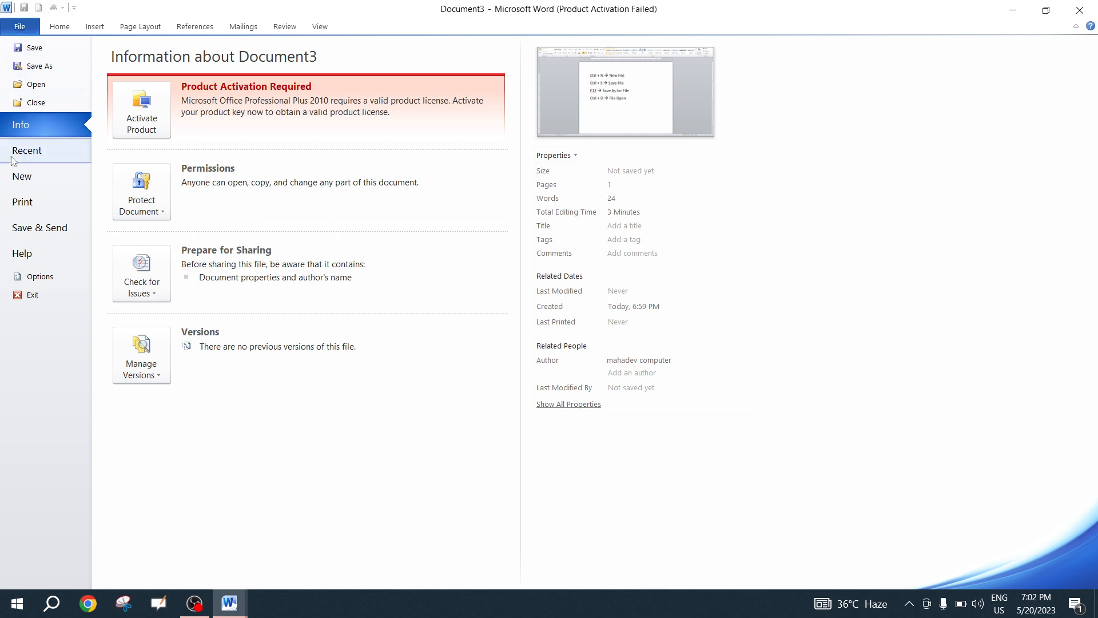
pyautogui.click(33, 201)
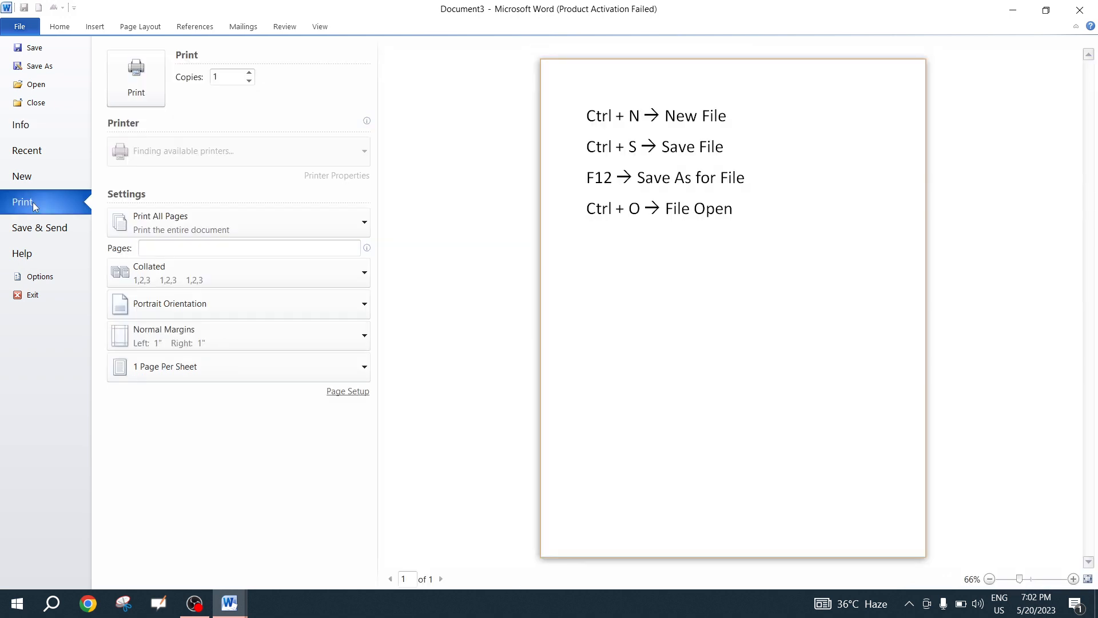
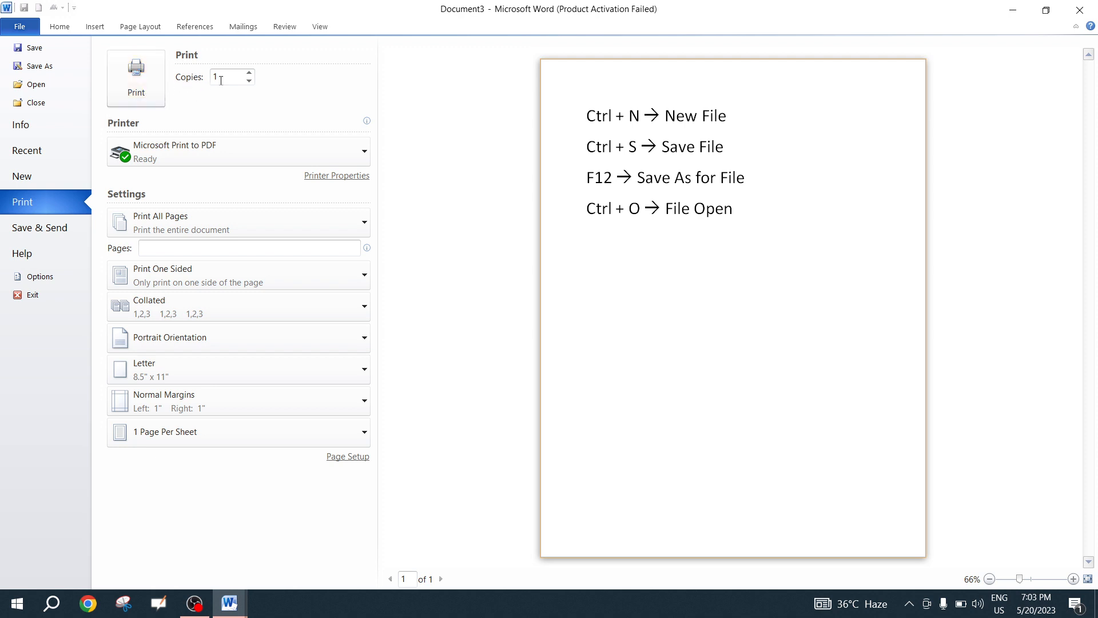
# Raise the number of print copies stepwise and lower it back to 1.
pyautogui.click(249, 73)
pyautogui.click(250, 73)
pyautogui.click(250, 73)
pyautogui.click(249, 74)
pyautogui.click(249, 73)
pyautogui.click(249, 73)
pyautogui.click(249, 80)
pyautogui.click(249, 81)
pyautogui.click(249, 81)
pyautogui.click(250, 80)
# Look through the available printers, try to add a printer, and dismiss the printer search.
pyautogui.click(353, 152)
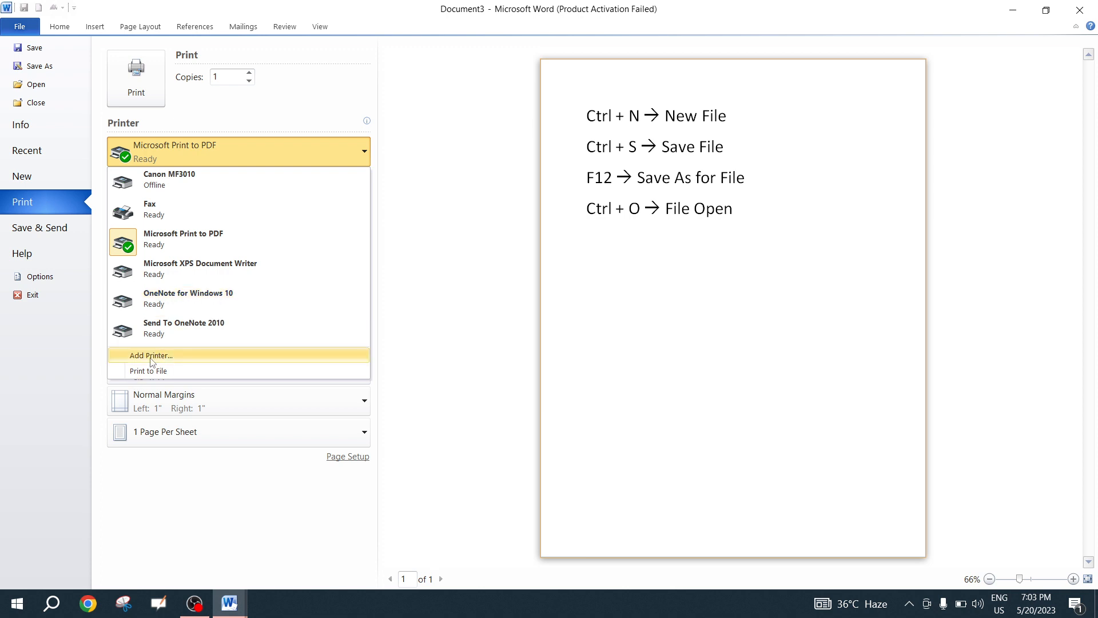
pyautogui.press('Escape')
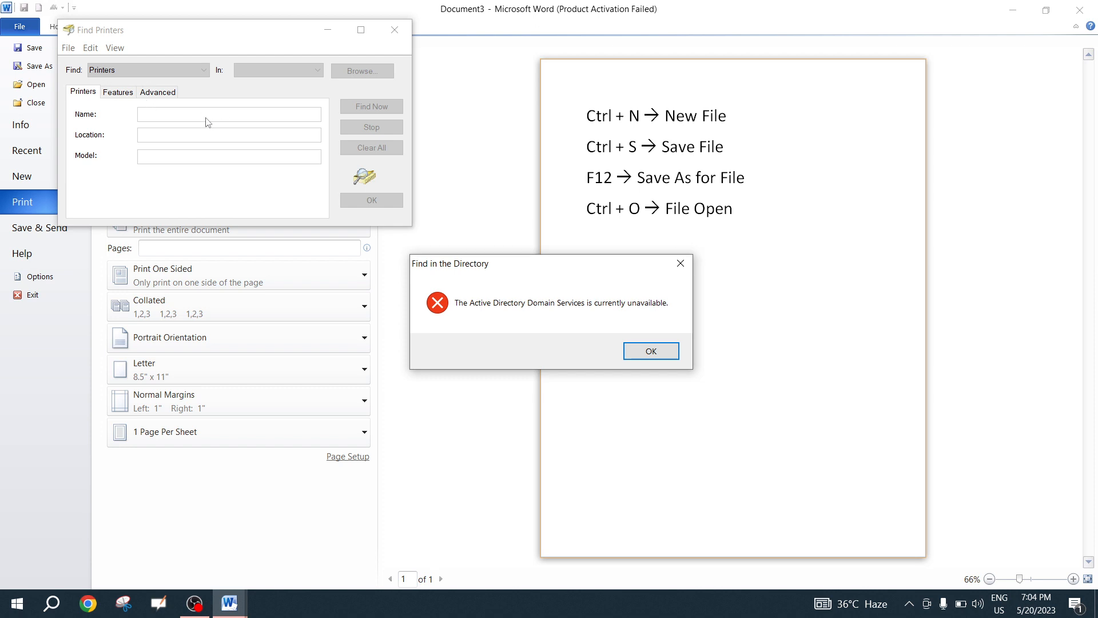
pyautogui.click(660, 354)
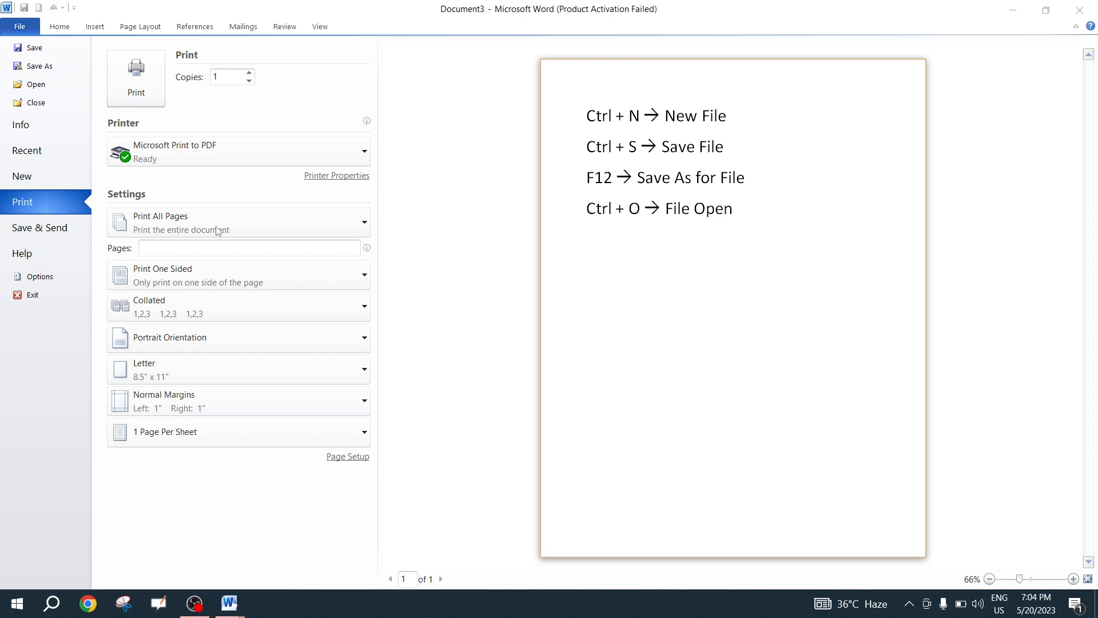
# Set the number of print copies to 20.
pyautogui.click(227, 76)
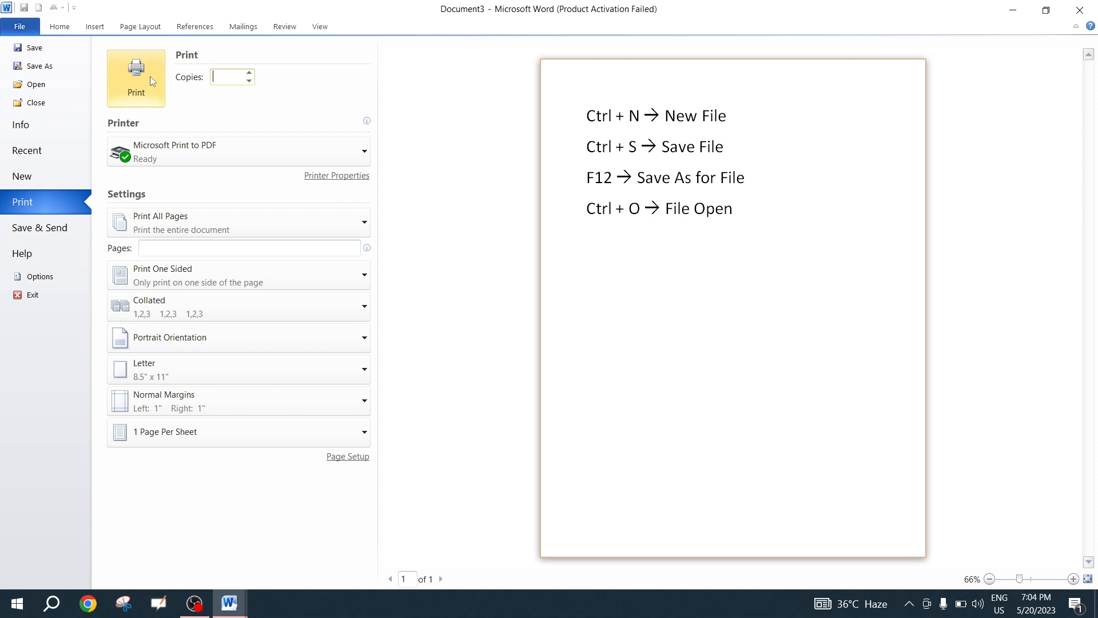
pyautogui.press('Delete')
pyautogui.write('20')
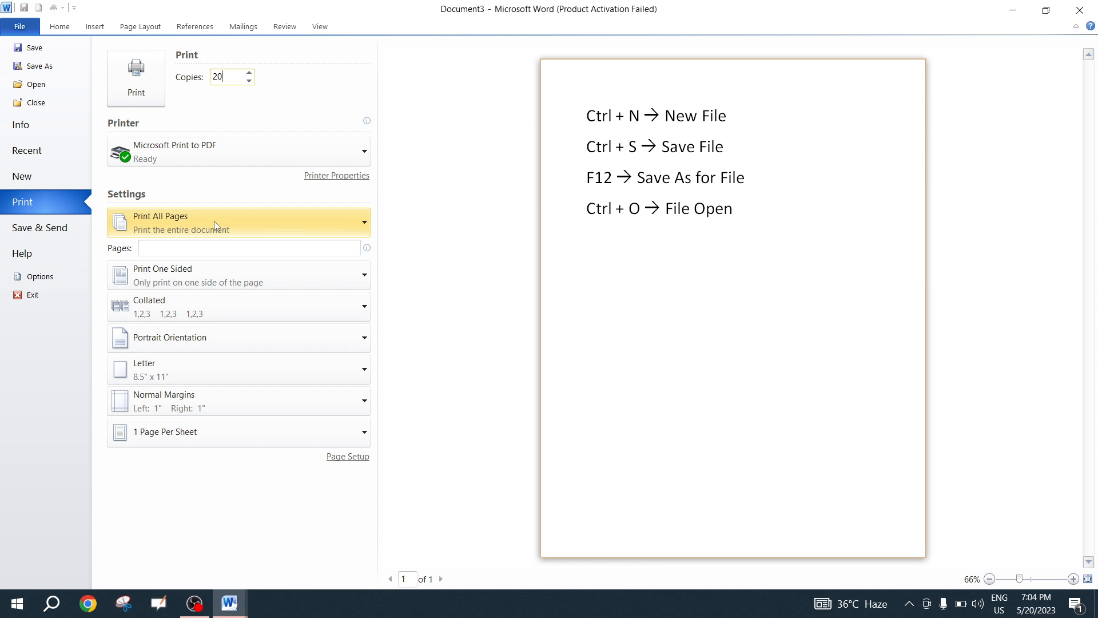
# Look over the page range options for printing, and return to the document text.
pyautogui.click(366, 231)
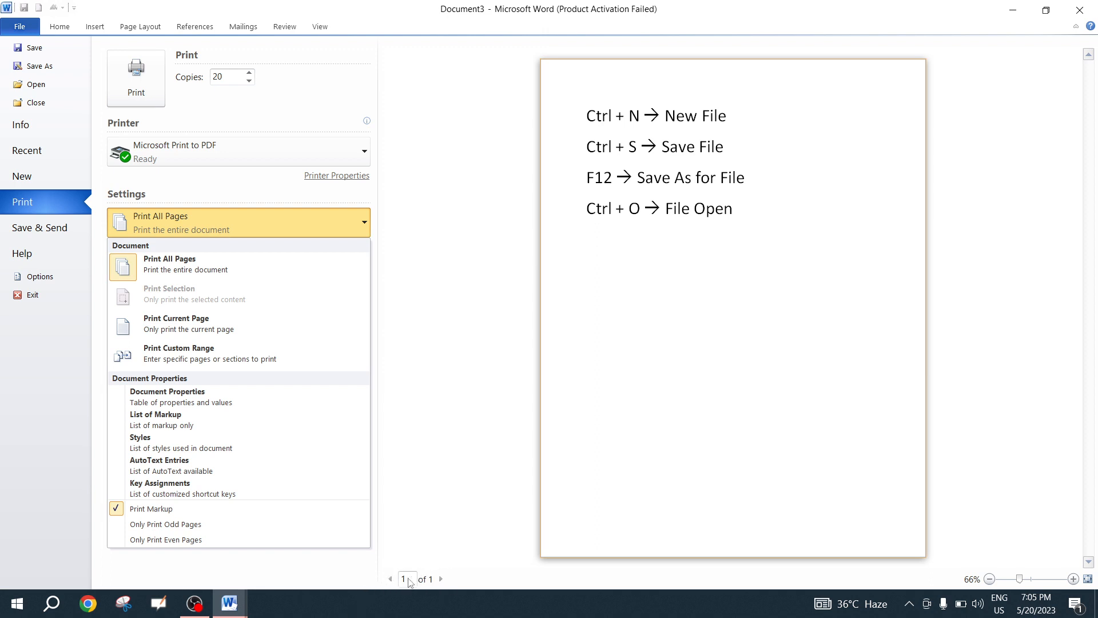
pyautogui.click(59, 28)
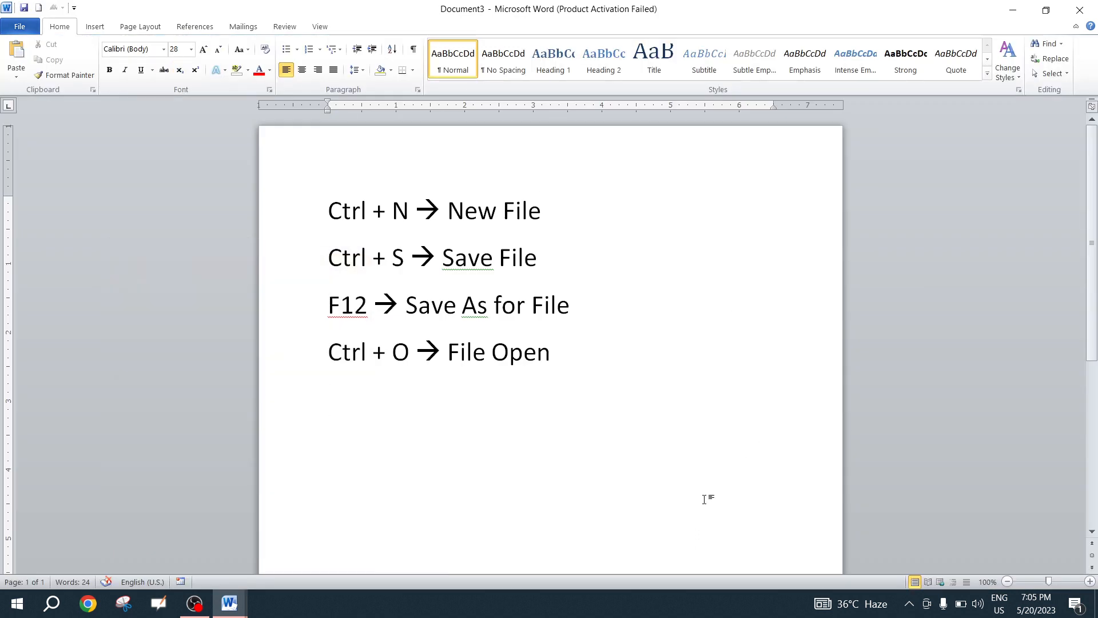
# Copy the whole shortcut list and paste it over itself repeatedly until 16 copies fill several pages.
pyautogui.hotkey('ctrl', 'a')
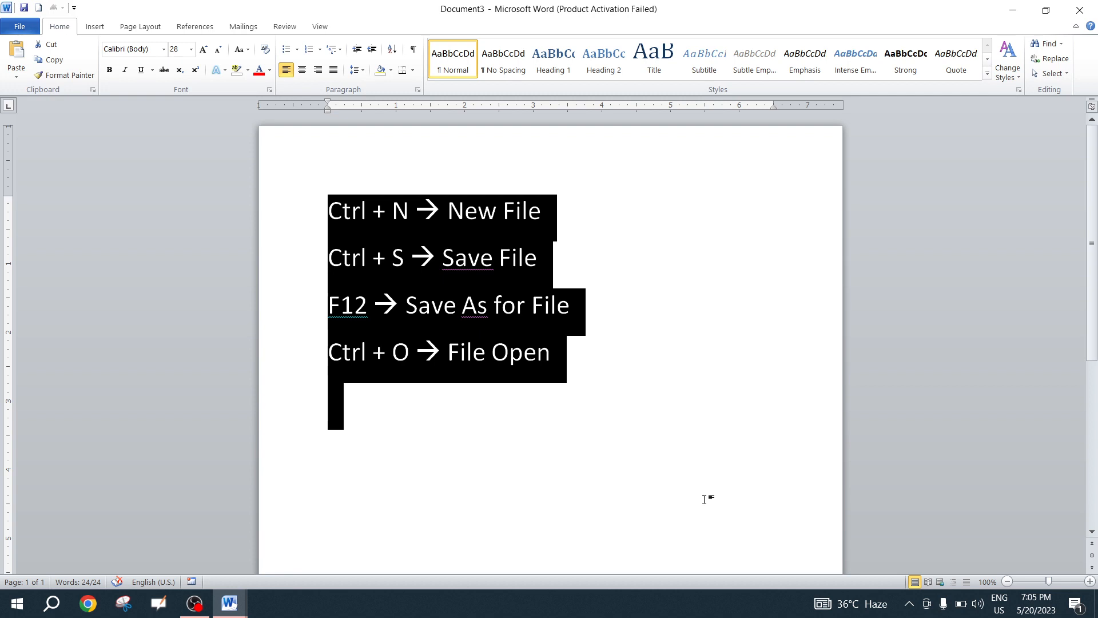
pyautogui.hotkey('ctrl', 'c')
pyautogui.hotkey('ctrl', 'v')
pyautogui.hotkey('ctrl', 'v')
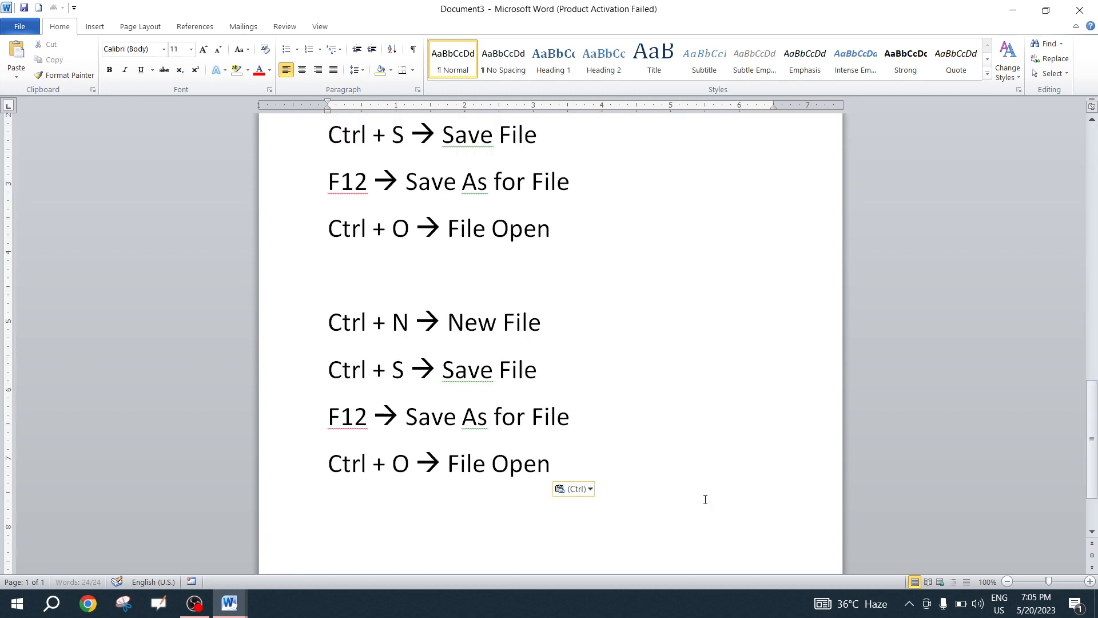
pyautogui.hotkey('ctrl', 'v')
pyautogui.hotkey('ctrl', 'v')
pyautogui.hotkey('ctrl', 'v')
pyautogui.hotkey('ctrl', 'v')
pyautogui.hotkey('ctrl', 'v')
pyautogui.hotkey('ctrl', 'v')
pyautogui.hotkey('ctrl', 'v')
pyautogui.hotkey('ctrl', 'v')
pyautogui.hotkey('ctrl', 'v')
pyautogui.hotkey('ctrl', 'v')
pyautogui.hotkey('ctrl', 'v')
pyautogui.hotkey('ctrl', 'v')
pyautogui.hotkey('ctrl', 'v')
pyautogui.hotkey('ctrl', 'v')
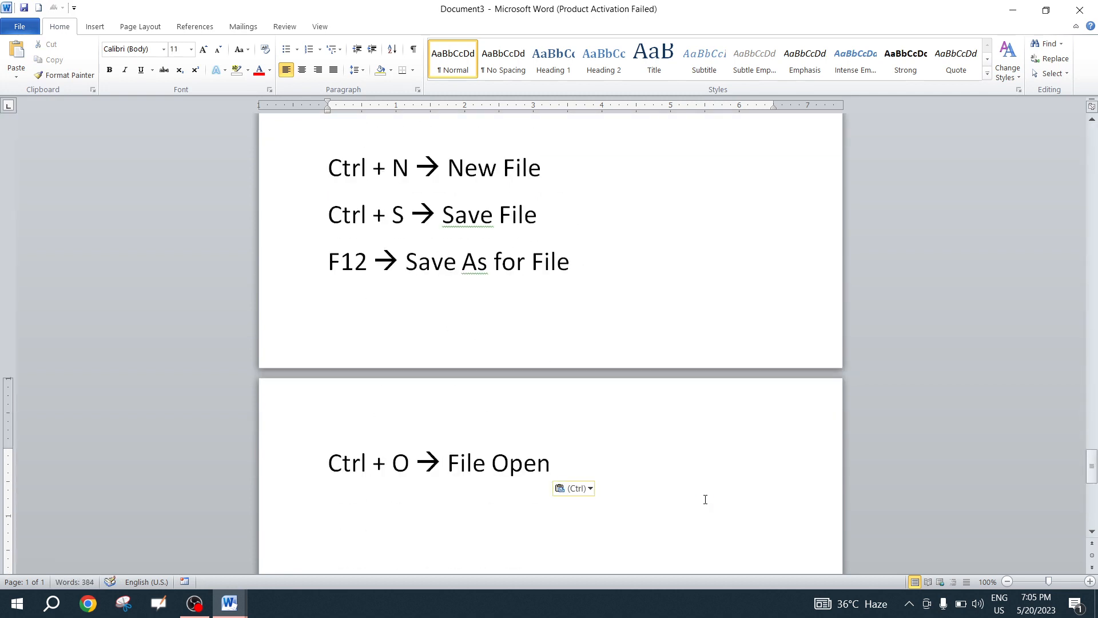
# Preview the document for printing and page back through the preview from the last page to page 3.
pyautogui.hotkey('ctrl', 'p')
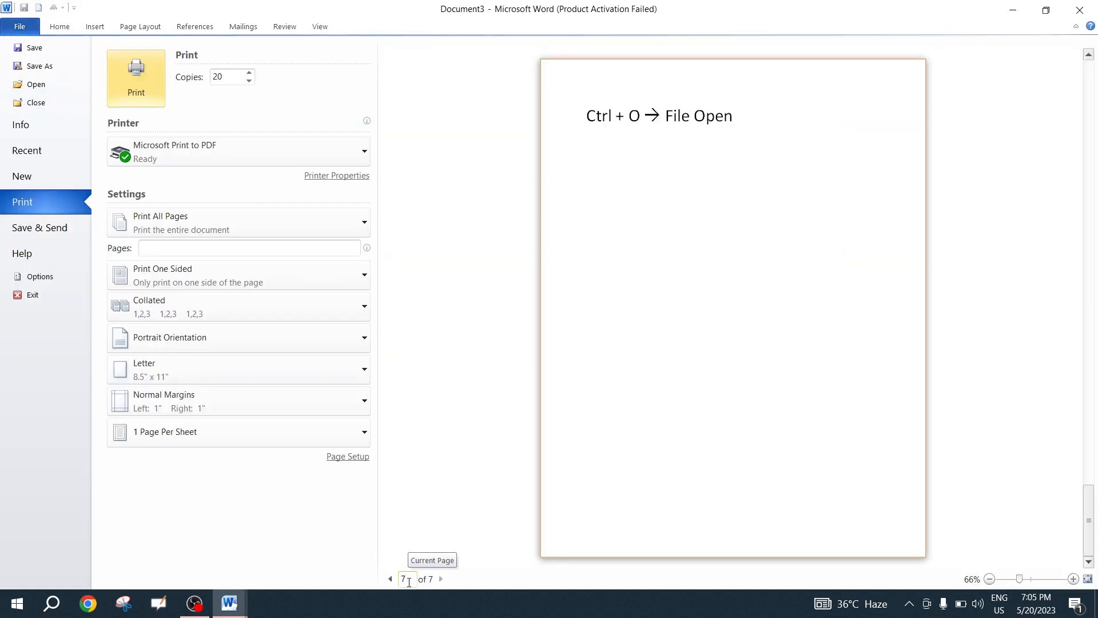
pyautogui.click(390, 579)
pyautogui.click(390, 578)
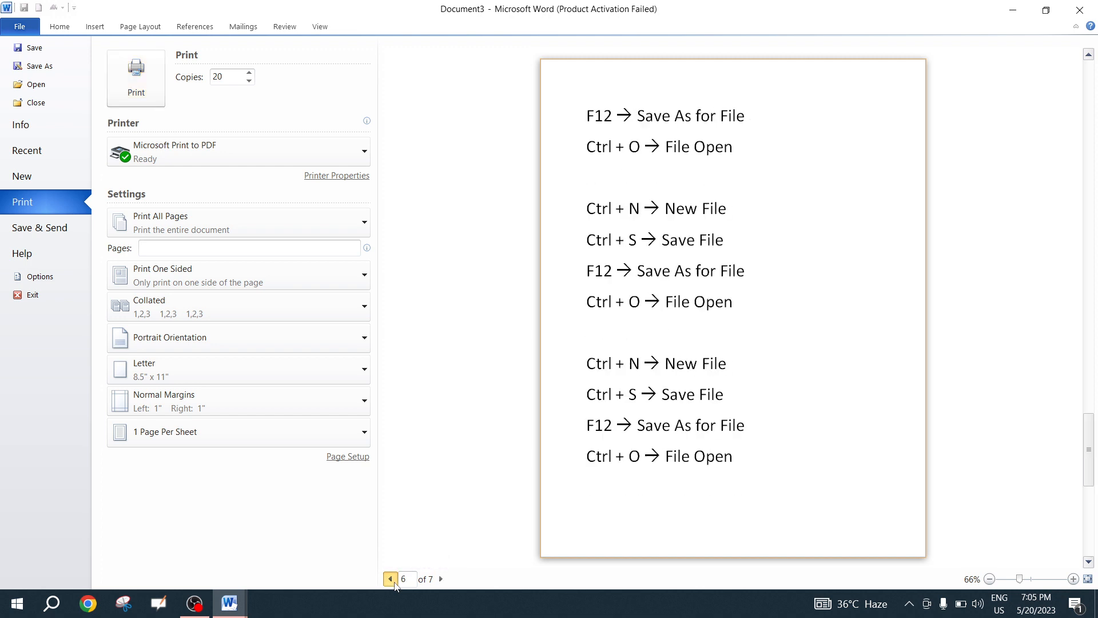
pyautogui.click(390, 579)
pyautogui.click(390, 579)
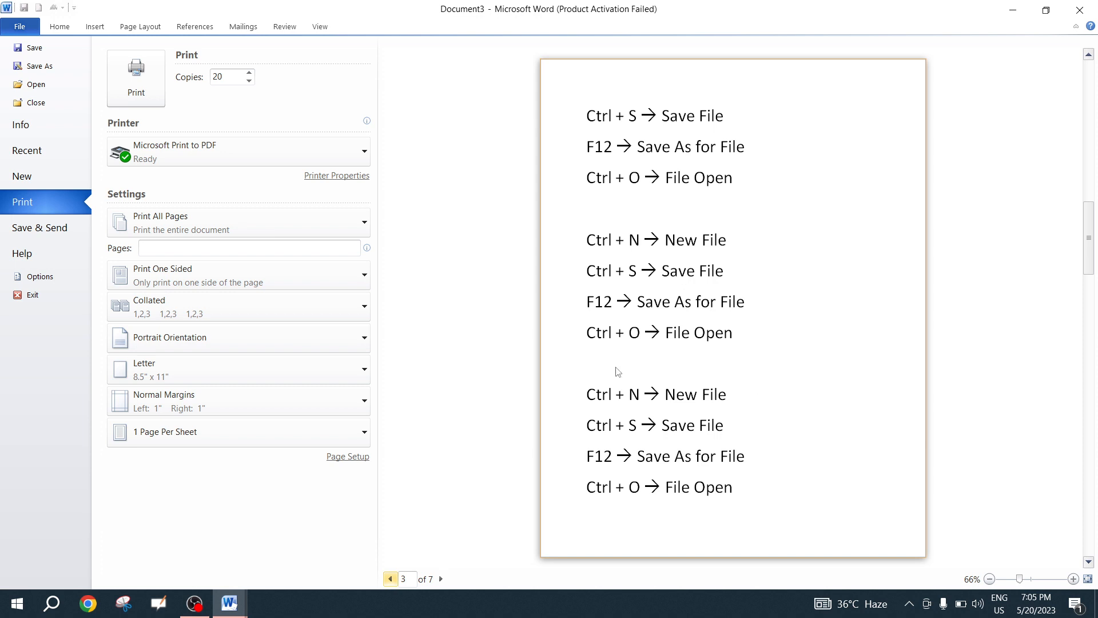
# Look over the print range choices and the one-sided and both-sided printing choices.
pyautogui.click(283, 229)
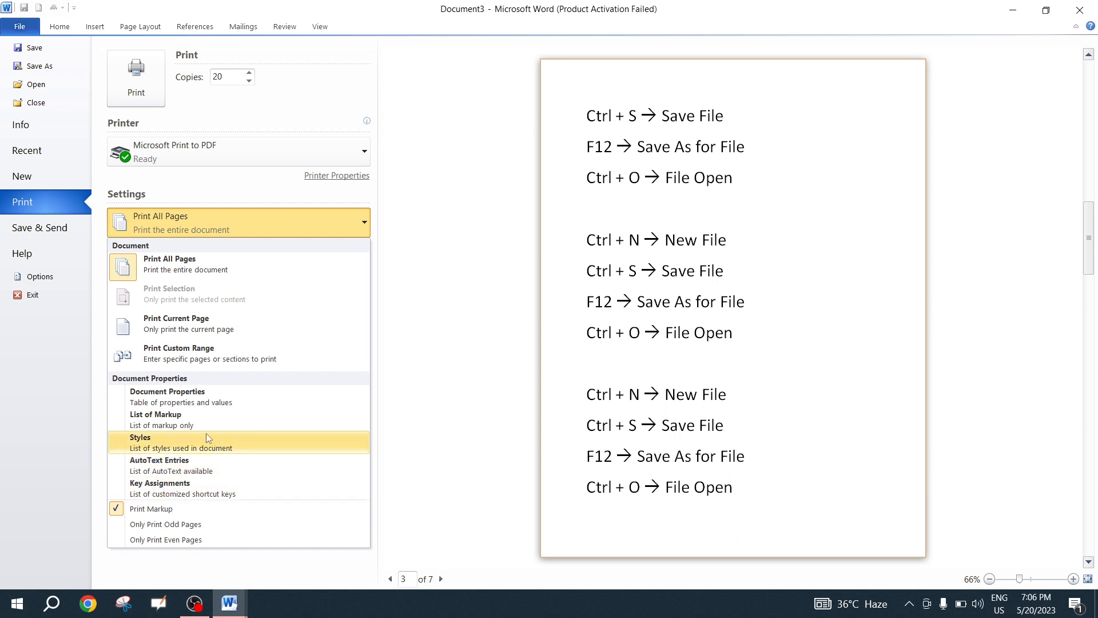
pyautogui.click(465, 303)
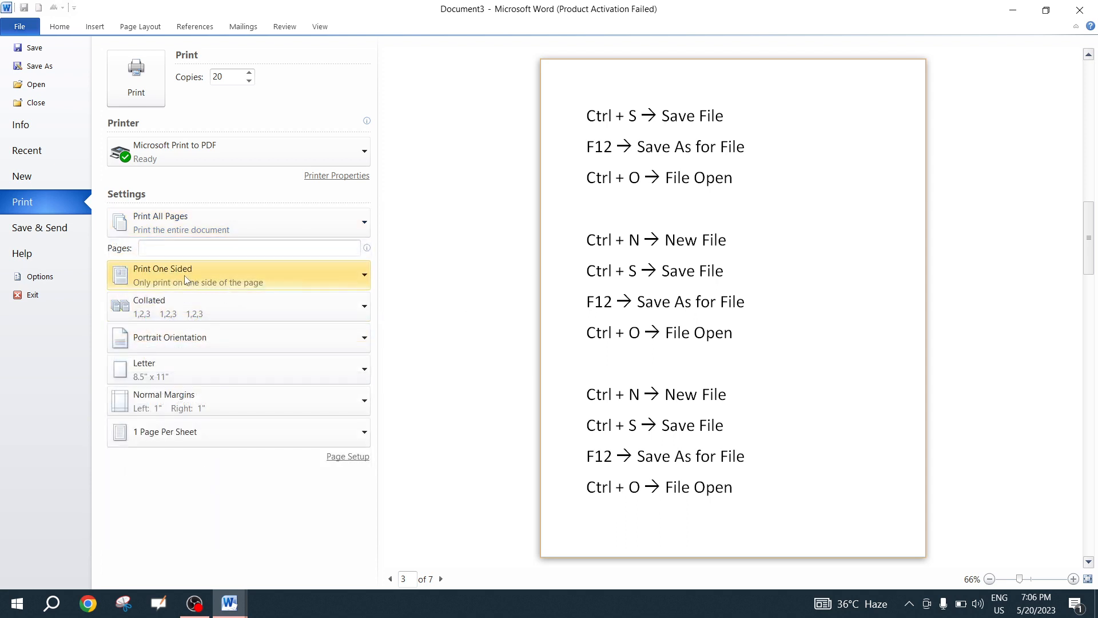
pyautogui.click(341, 278)
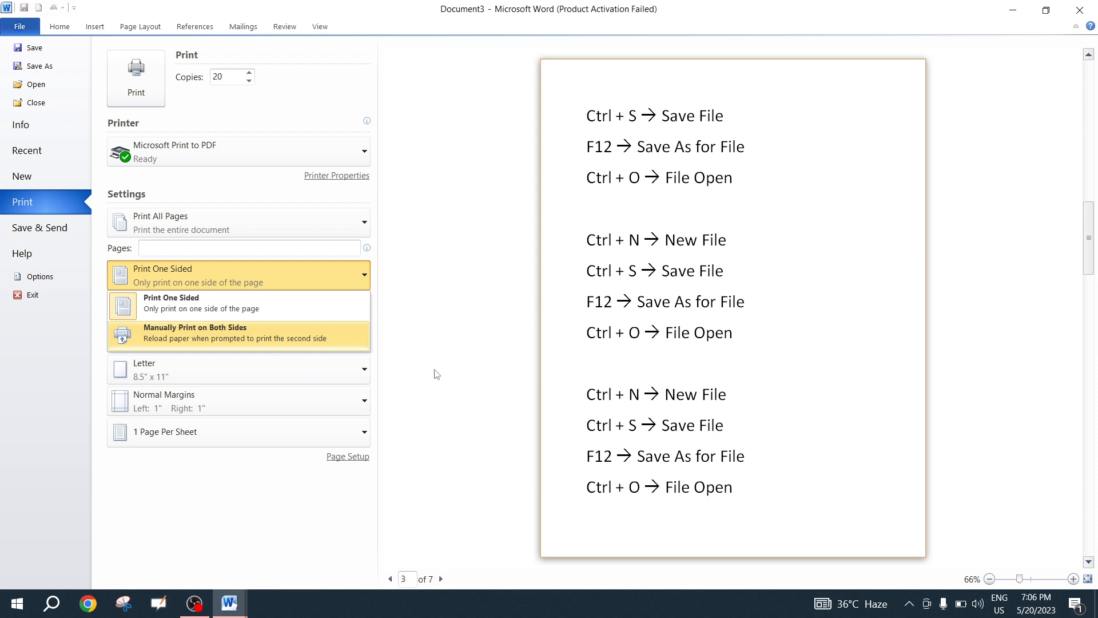
pyautogui.click(480, 369)
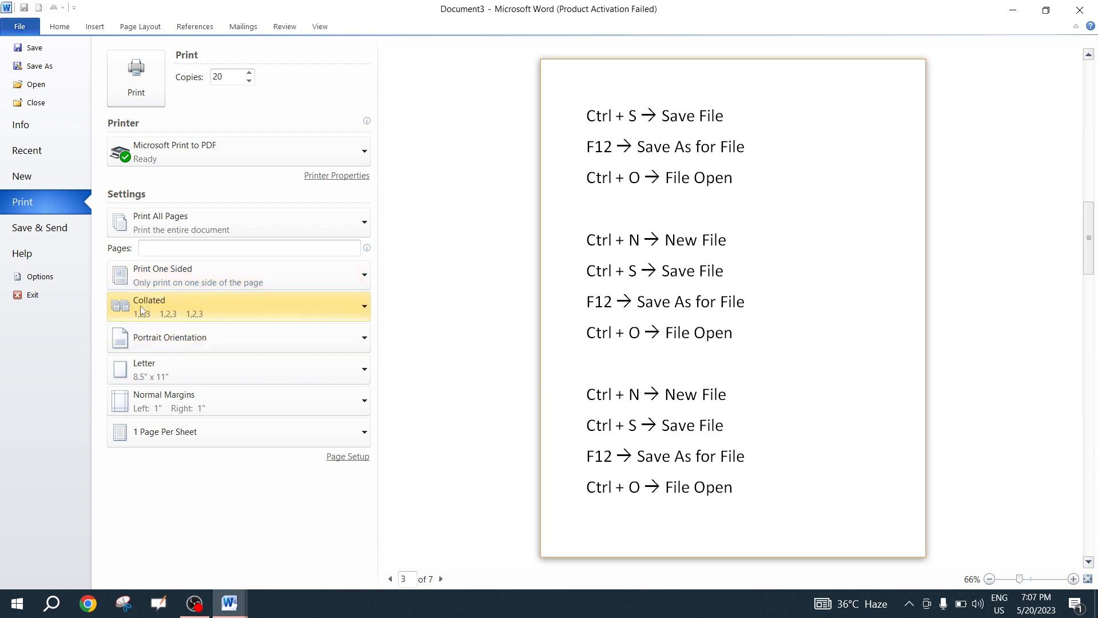
# Set the print order to Uncollated, switch it back to Collated, and review the two collation choices.
pyautogui.click(359, 309)
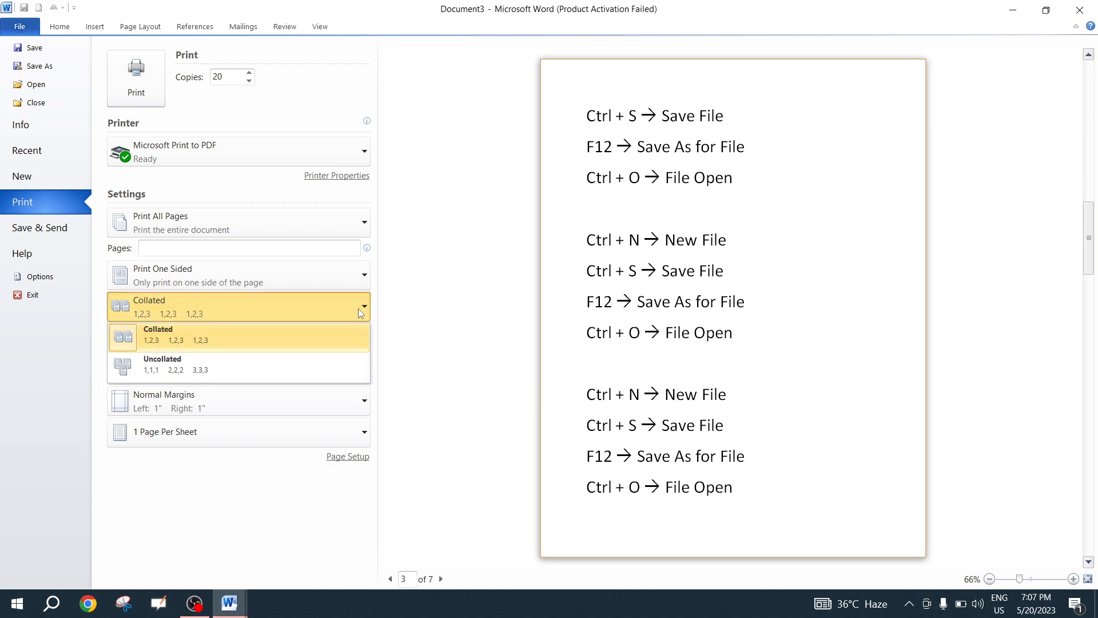
pyautogui.click(281, 373)
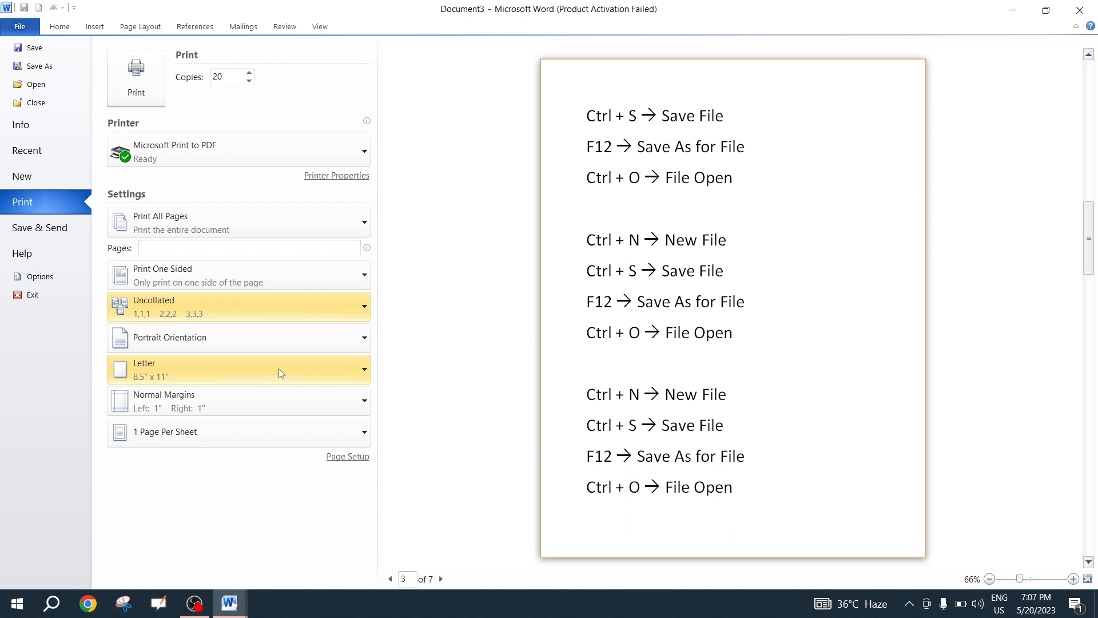
pyautogui.click(304, 309)
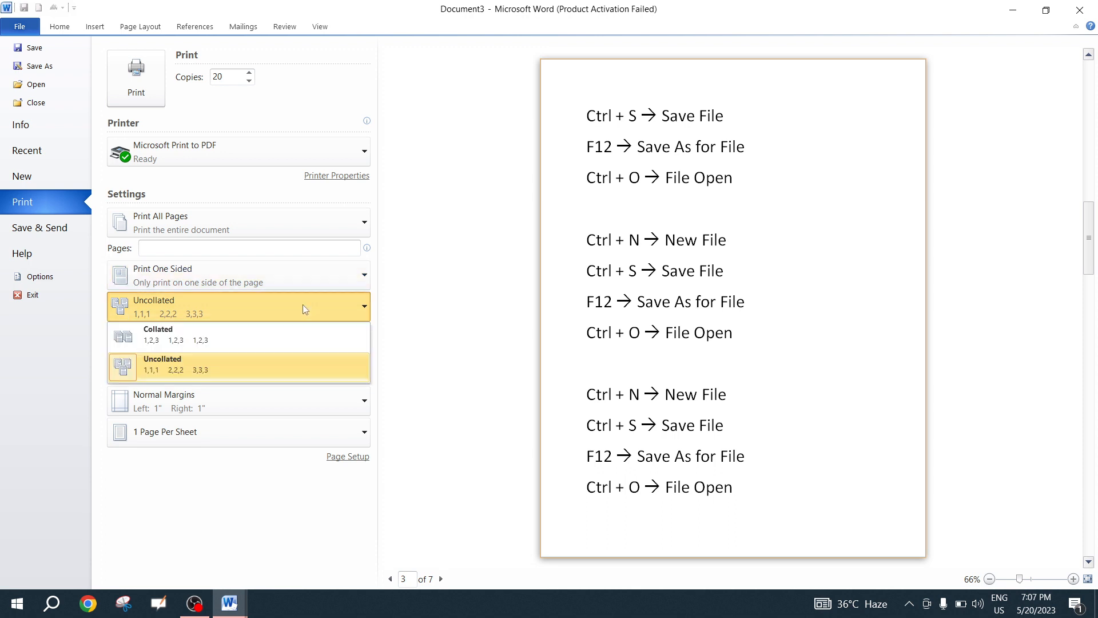
pyautogui.click(241, 342)
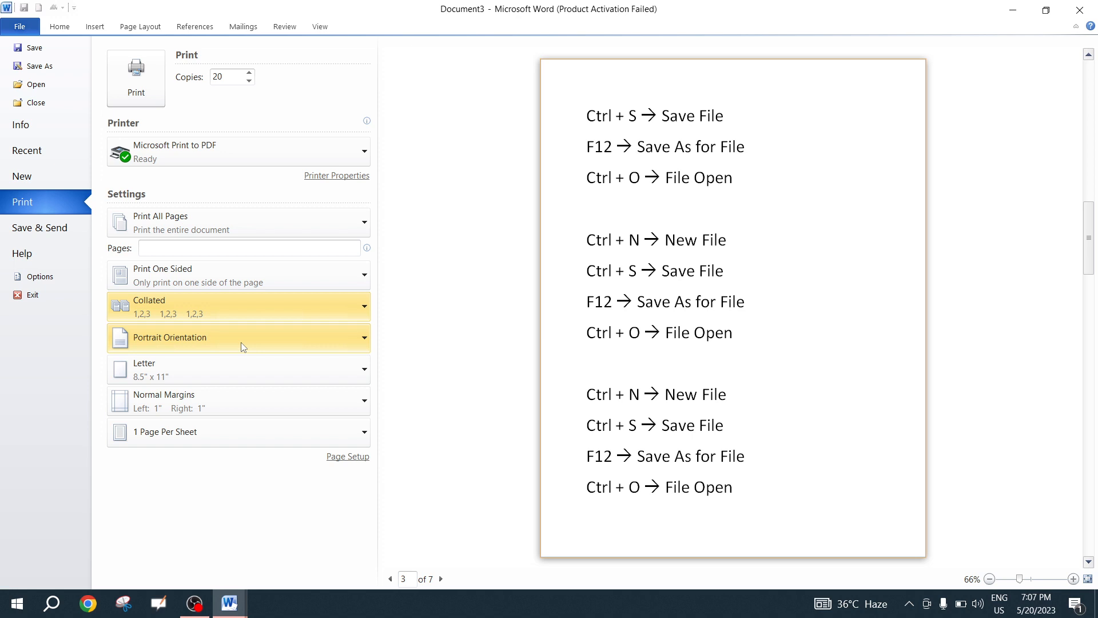
pyautogui.click(271, 318)
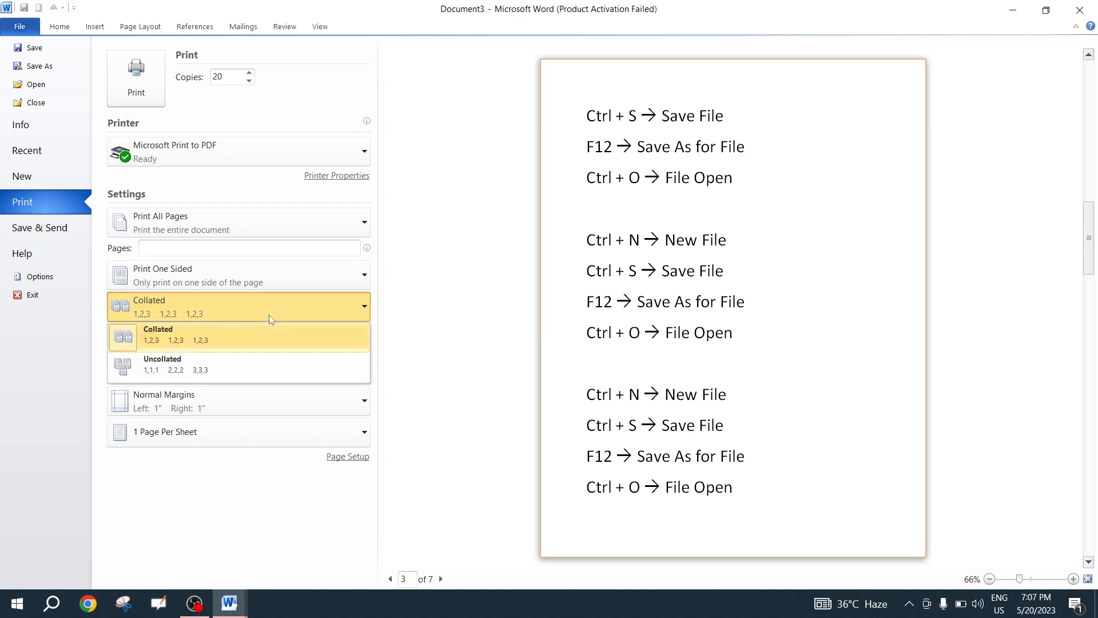
pyautogui.click(269, 317)
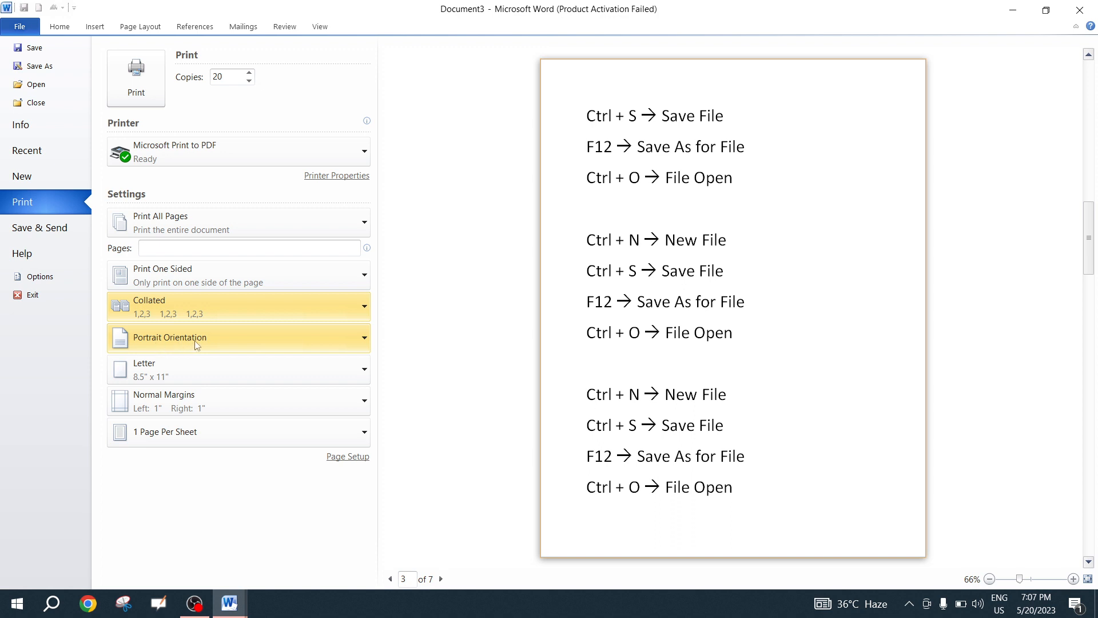
# Switch the page orientation to landscape, back to portrait for comparison, and again to landscape.
pyautogui.click(351, 340)
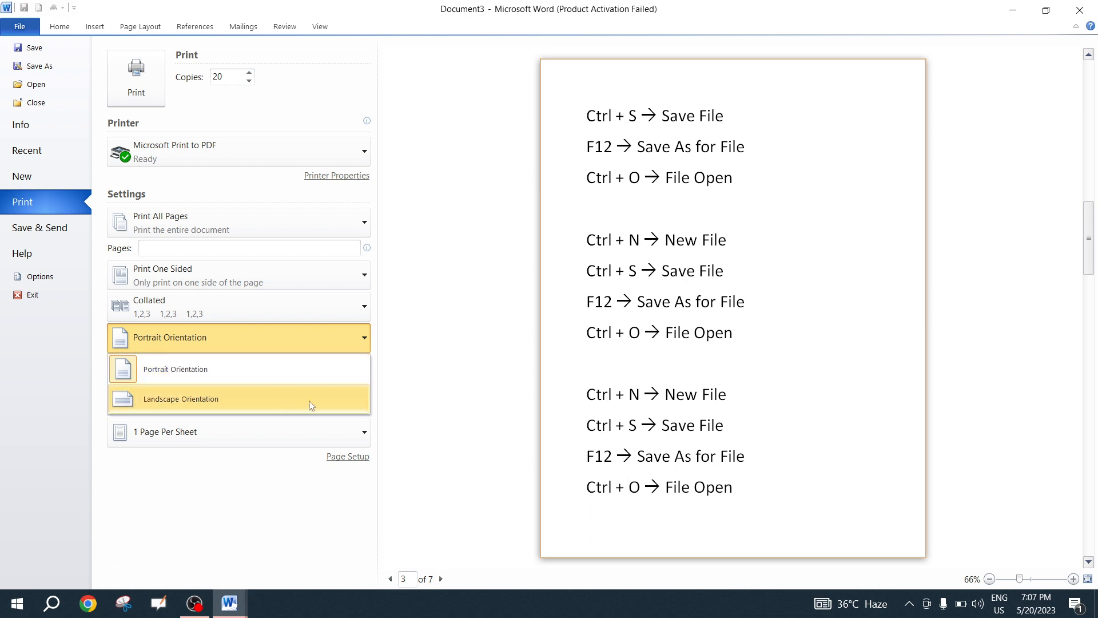
pyautogui.click(231, 399)
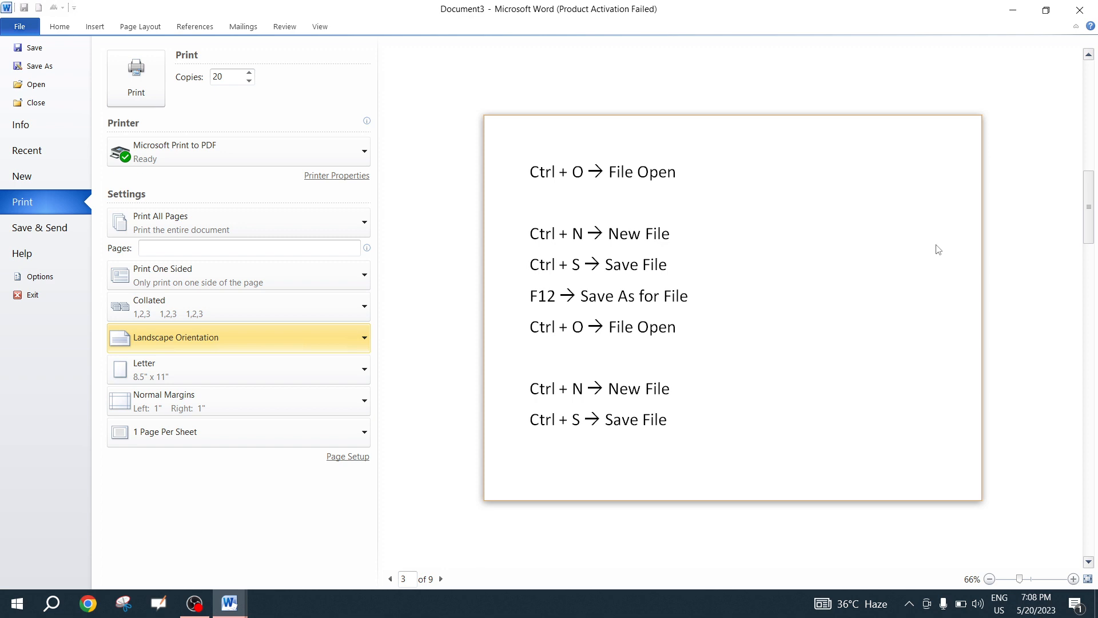
pyautogui.click(318, 342)
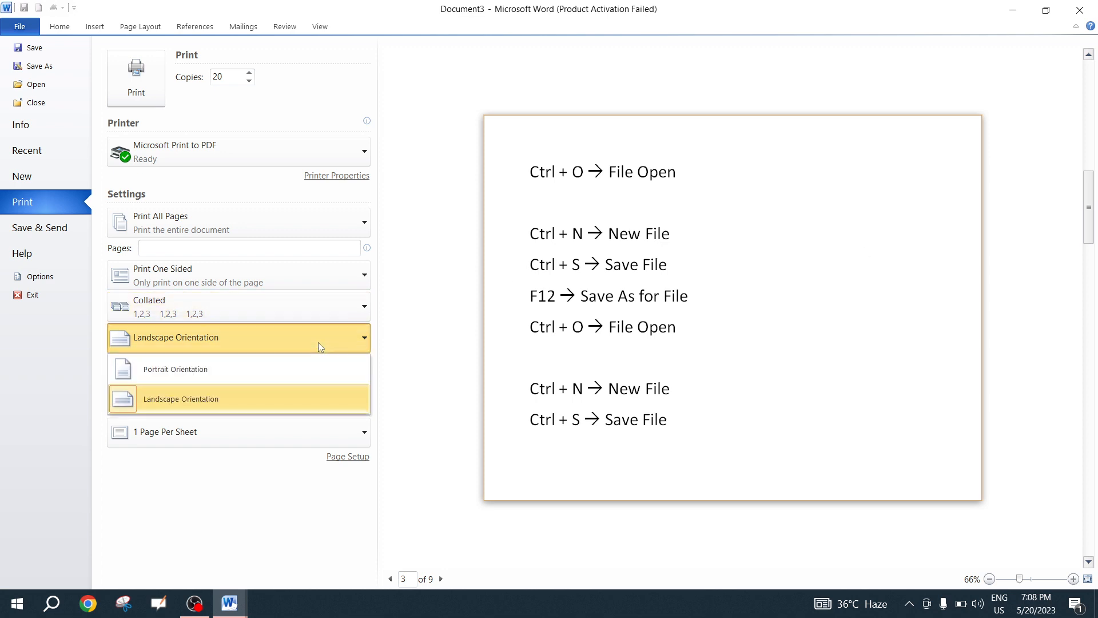
pyautogui.click(280, 366)
pyautogui.click(286, 335)
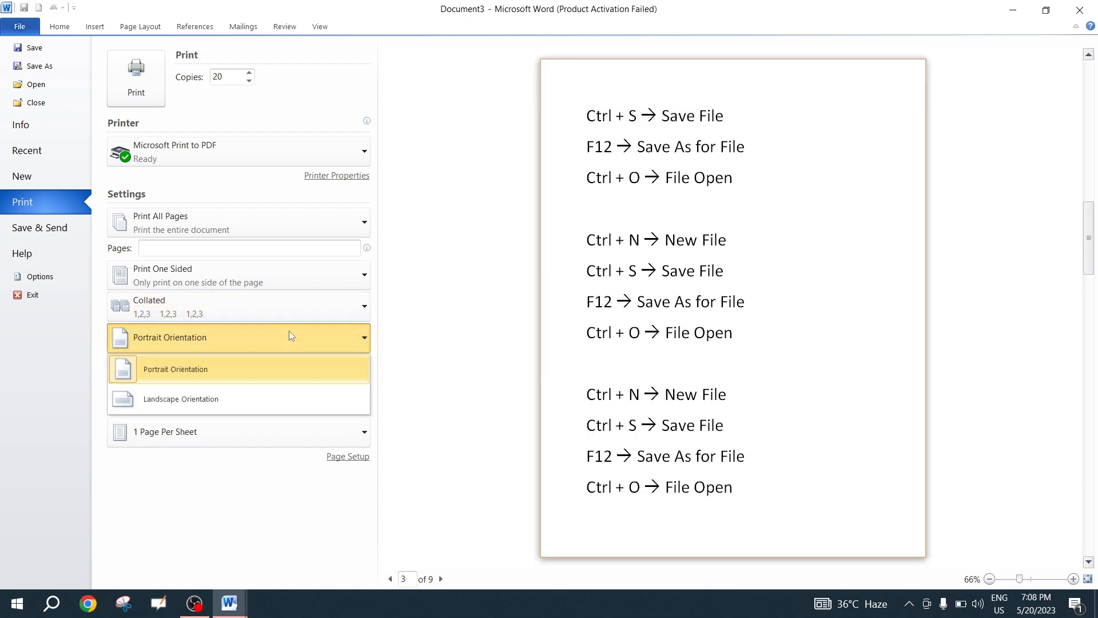
pyautogui.click(264, 404)
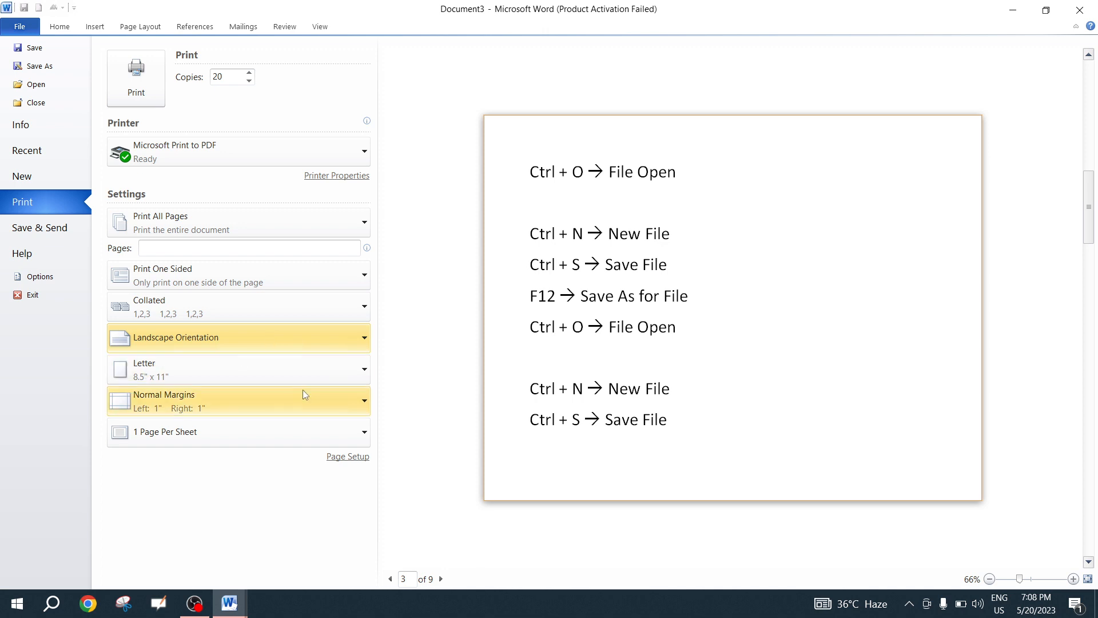
# Look over the available paper sizes and the margin presets without choosing any.
pyautogui.click(361, 379)
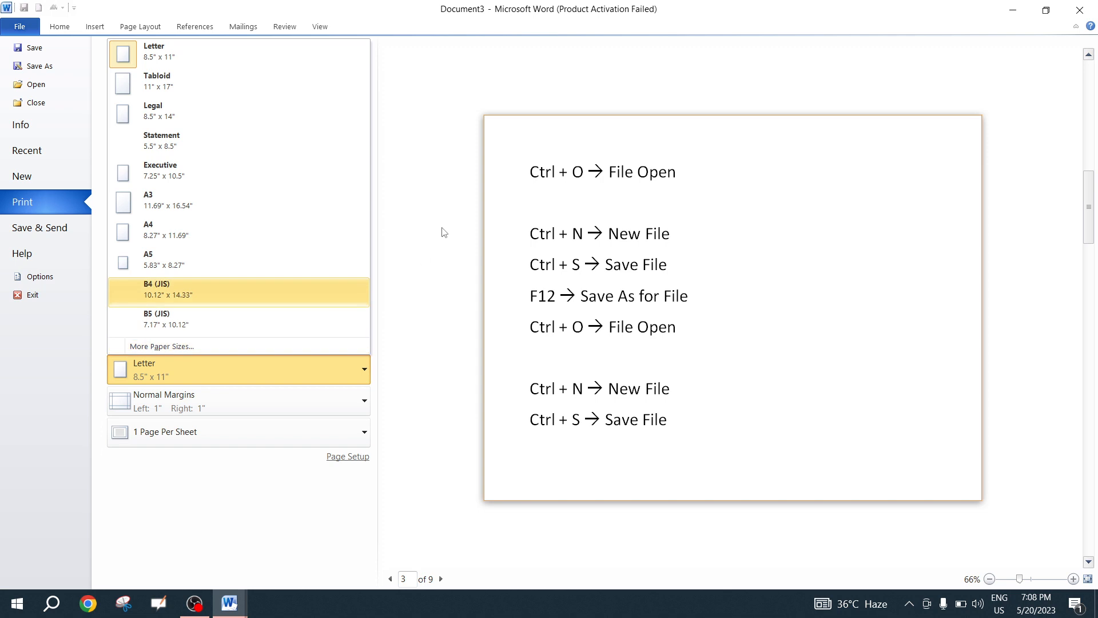
pyautogui.click(429, 286)
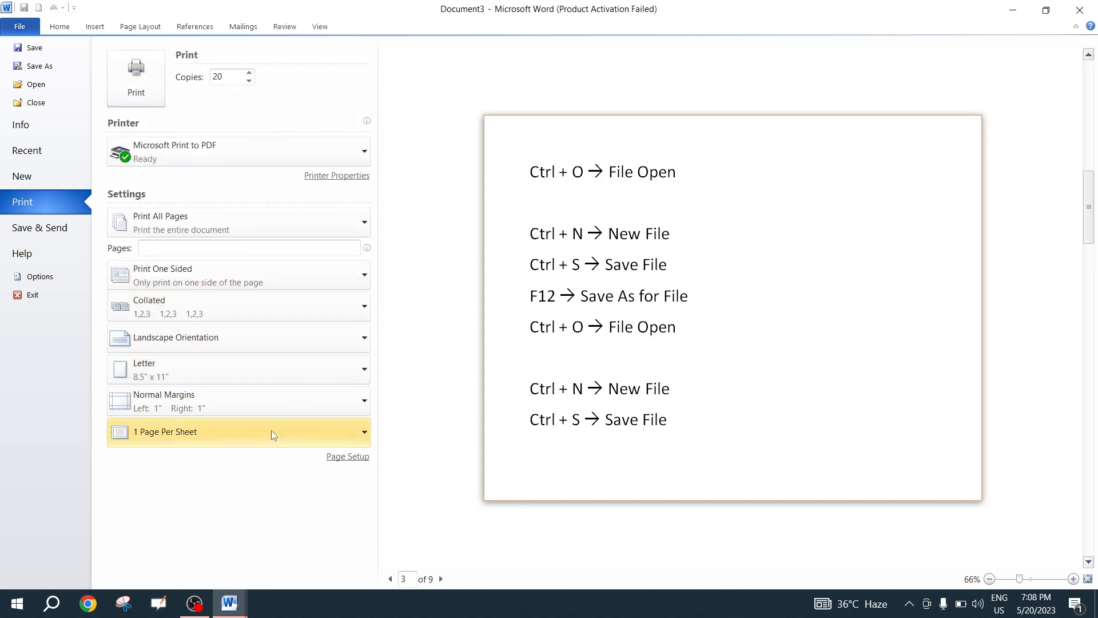
pyautogui.click(280, 403)
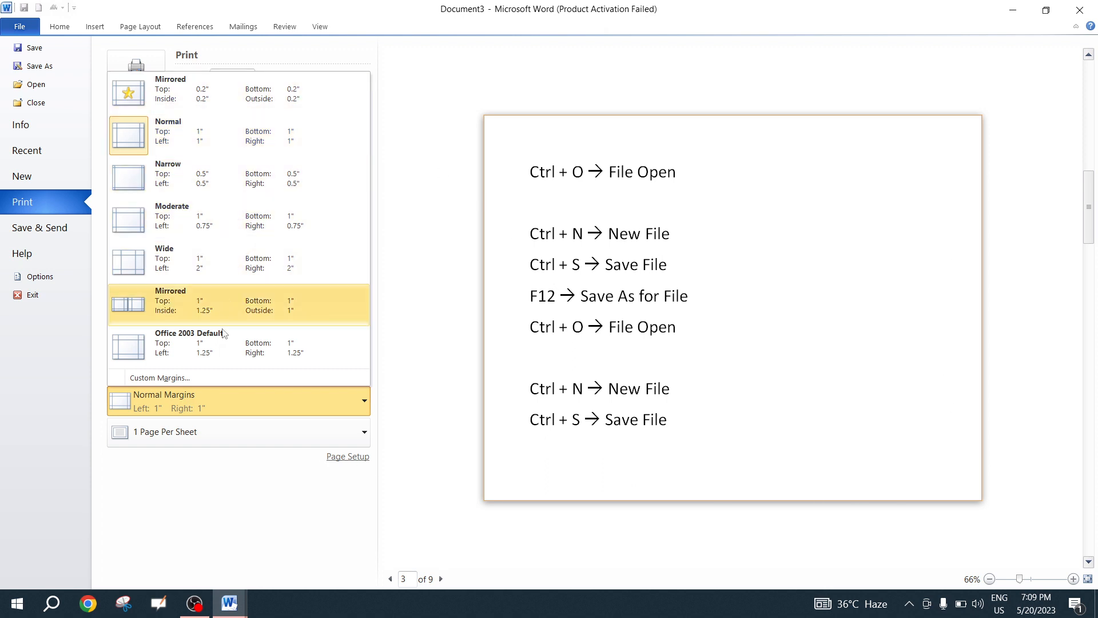
pyautogui.click(424, 359)
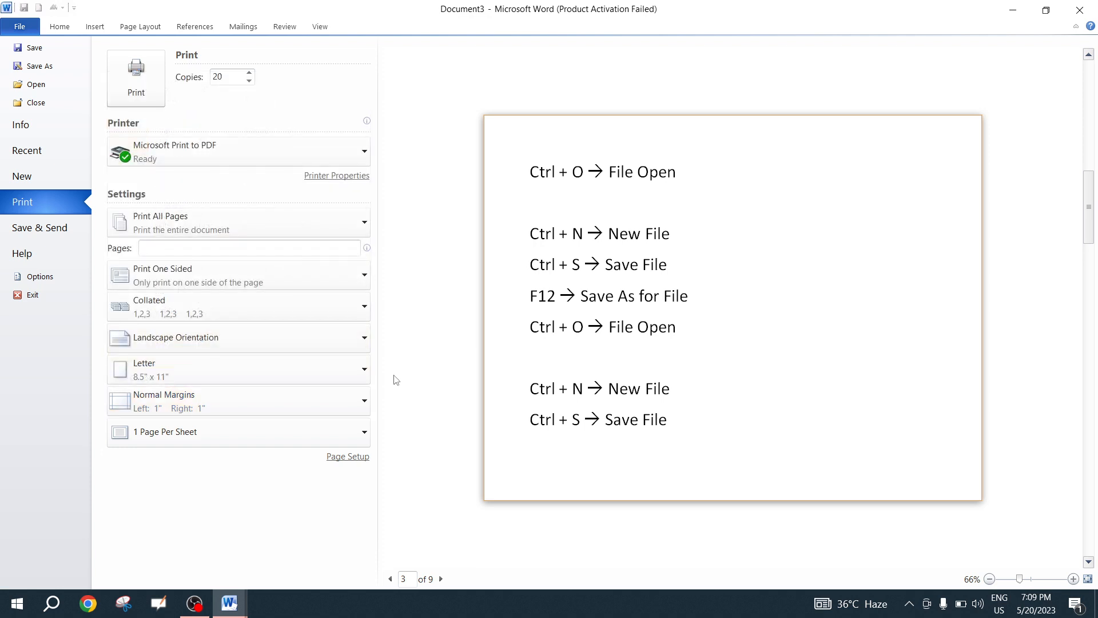
# Set the print layout to 2, 4 and finally 16 pages per sheet, and return the preview to page 1.
pyautogui.click(207, 437)
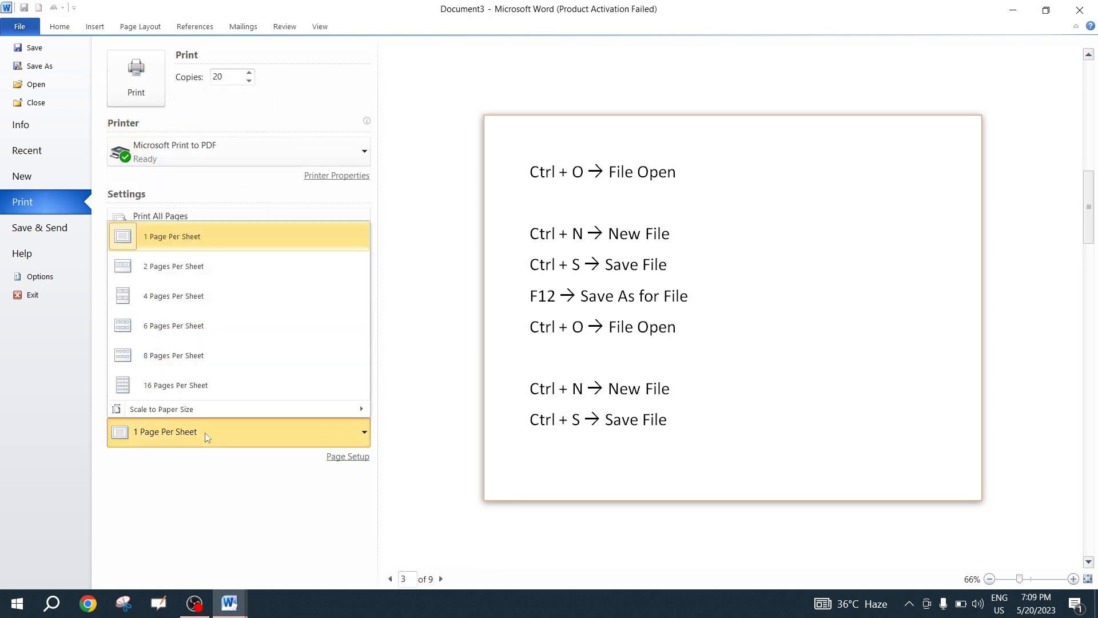
pyautogui.click(191, 265)
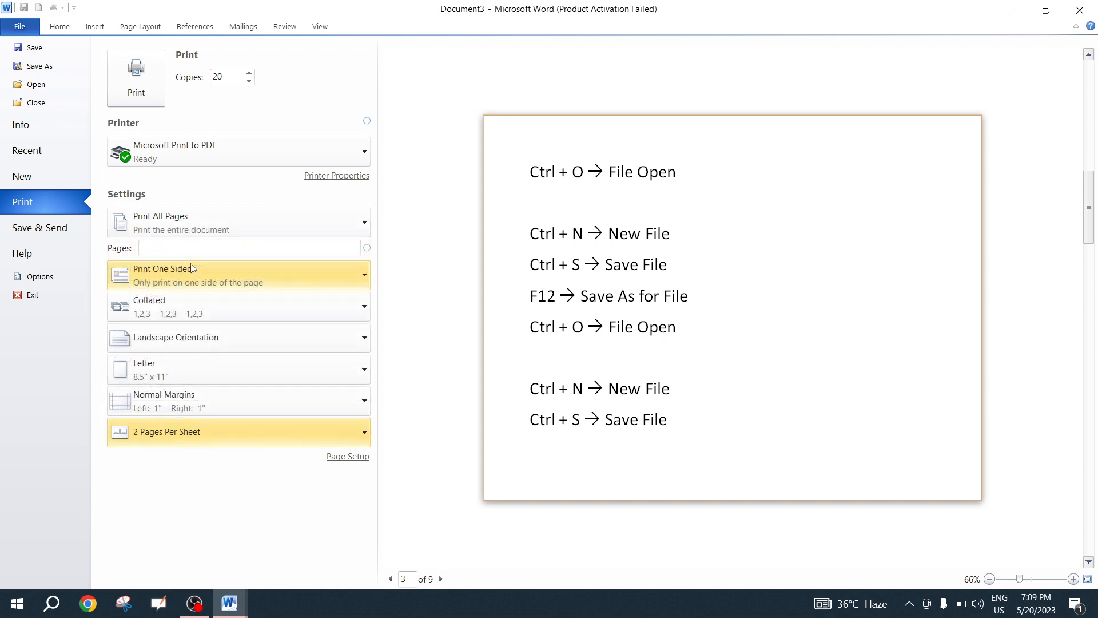
pyautogui.click(238, 433)
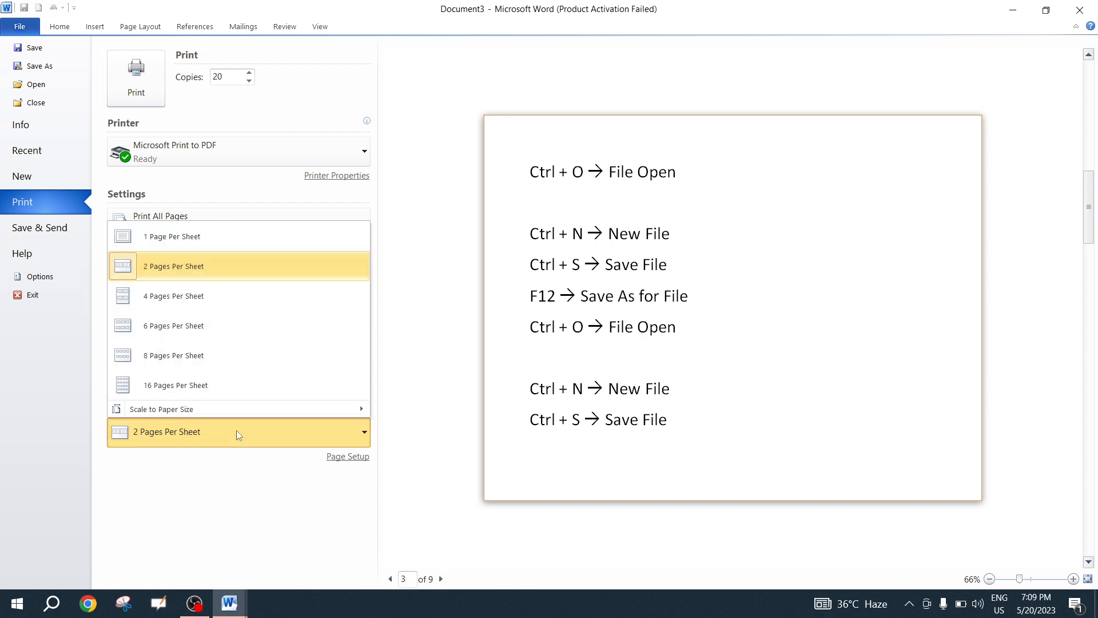
pyautogui.click(181, 295)
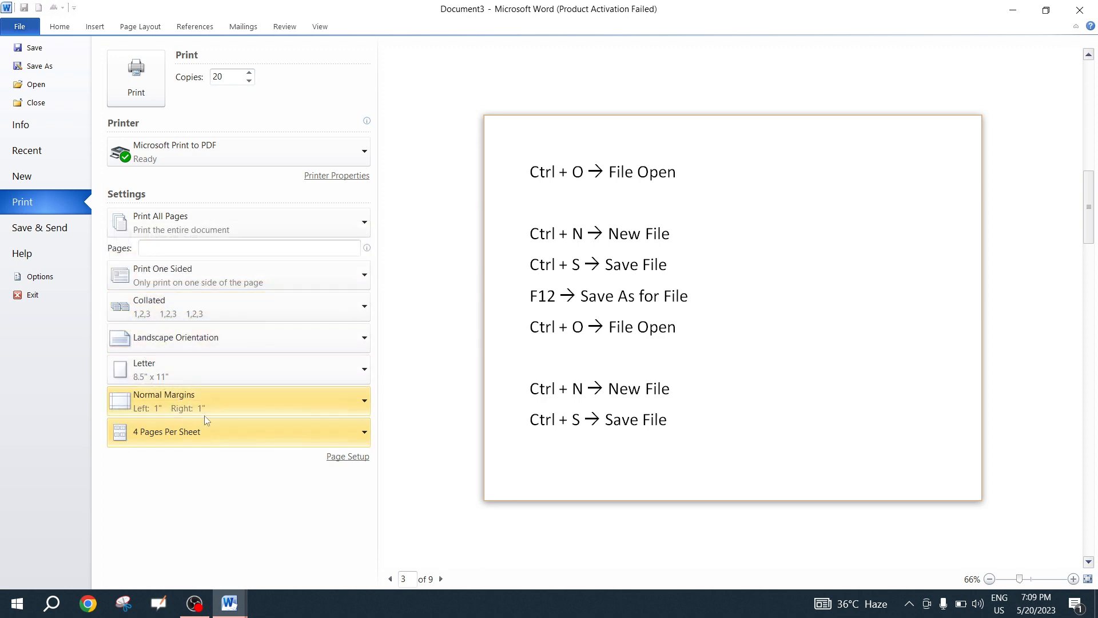
pyautogui.click(204, 430)
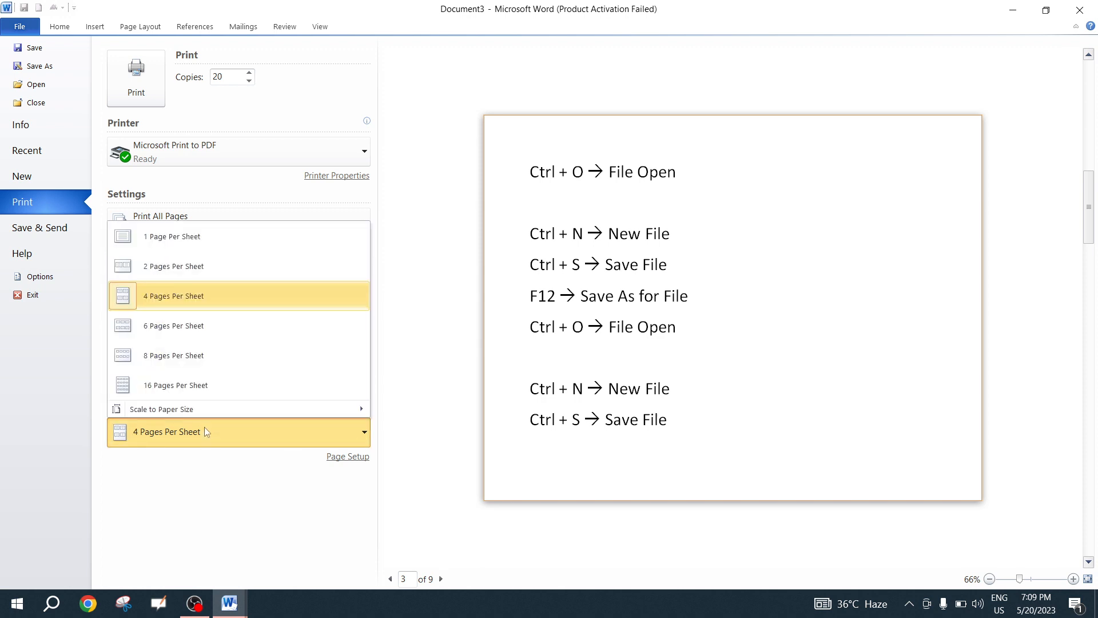
pyautogui.click(186, 386)
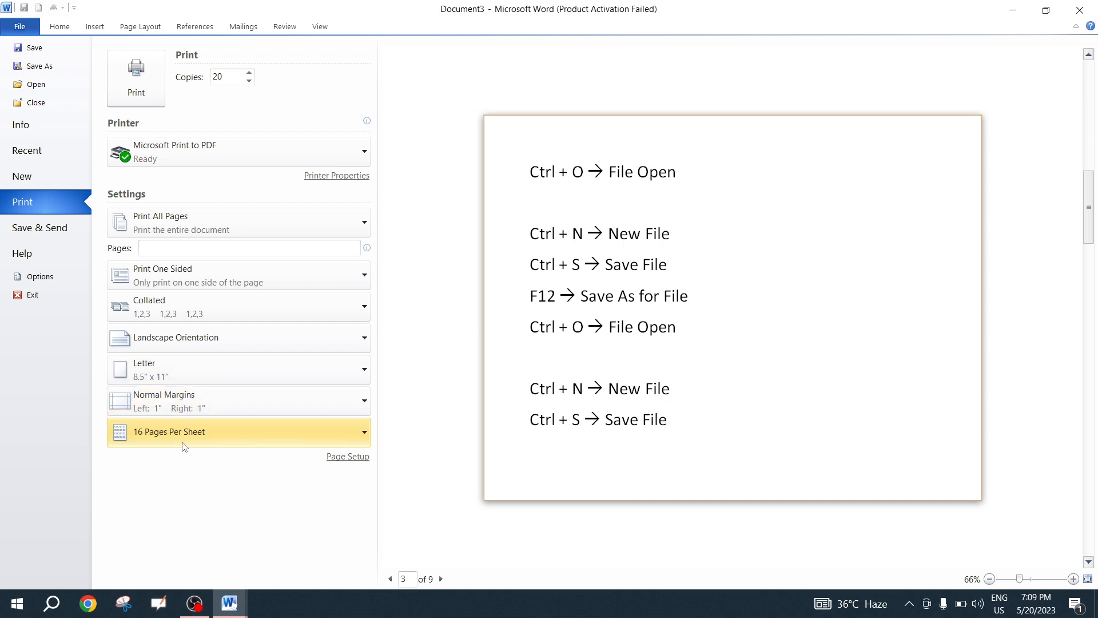
pyautogui.click(390, 578)
pyautogui.click(390, 578)
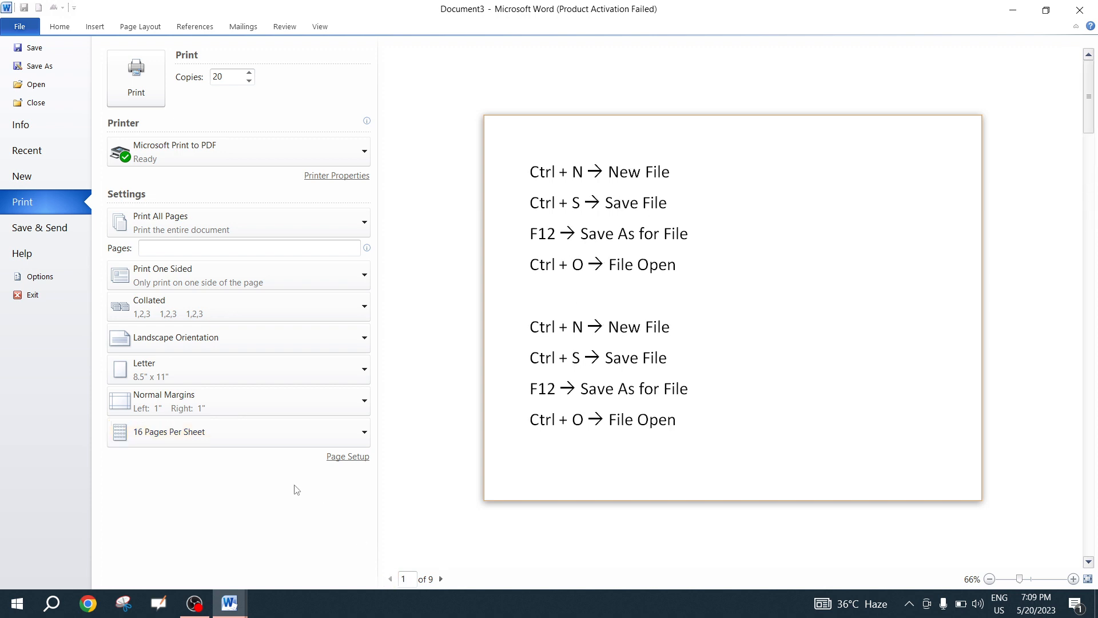
# Review the pages-per-sheet choices and the margin, orientation and multiple-page settings in Page Setup without changing any.
pyautogui.click(245, 432)
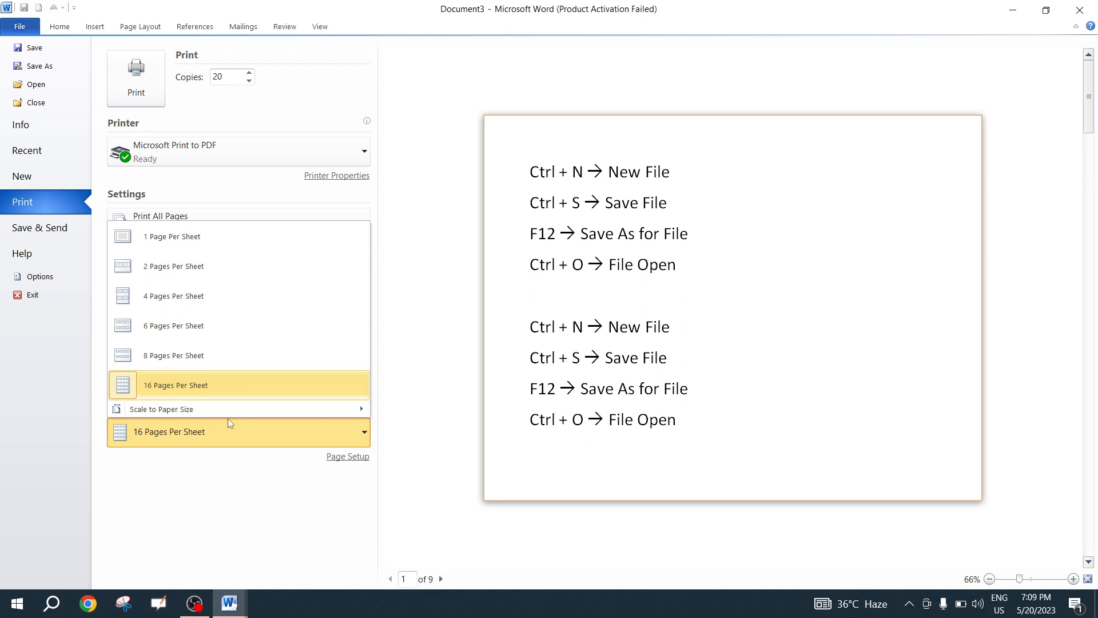
pyautogui.click(280, 494)
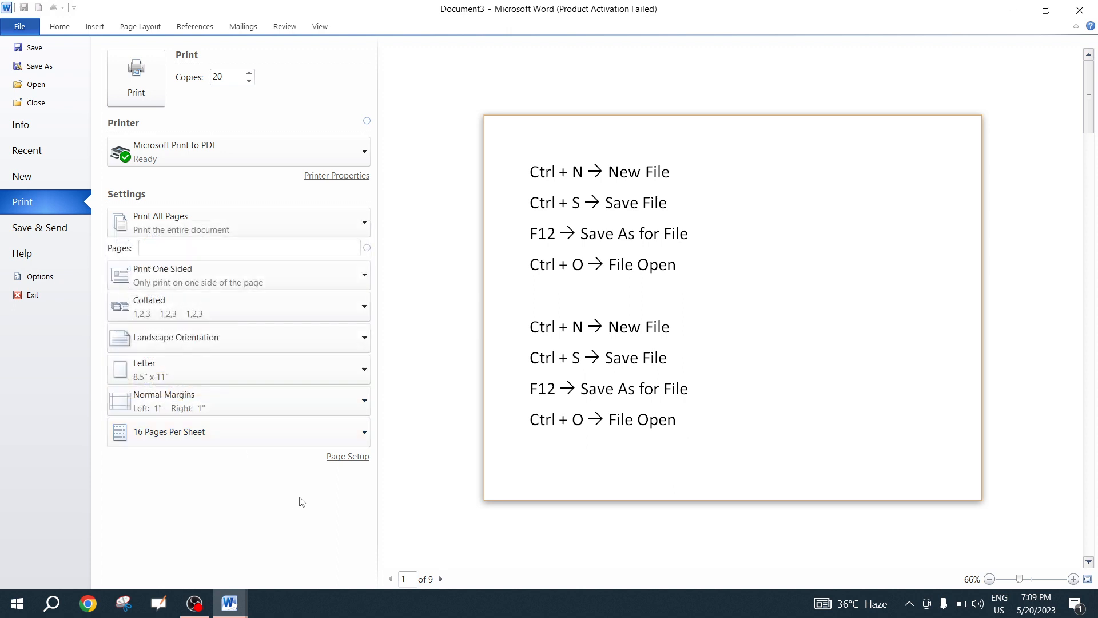
pyautogui.click(347, 457)
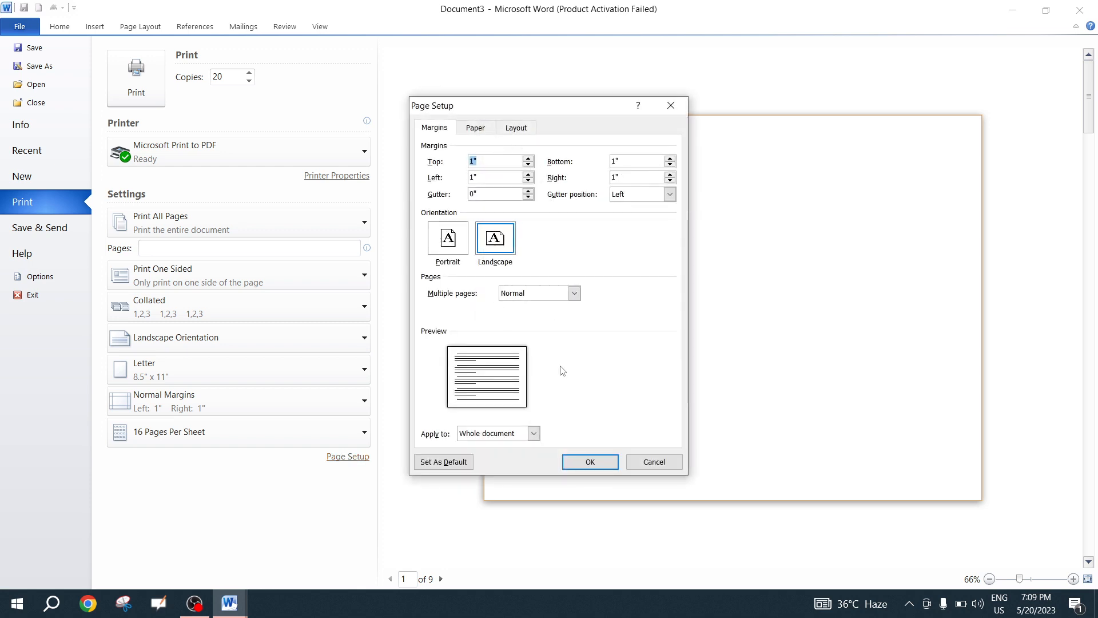
pyautogui.click(670, 105)
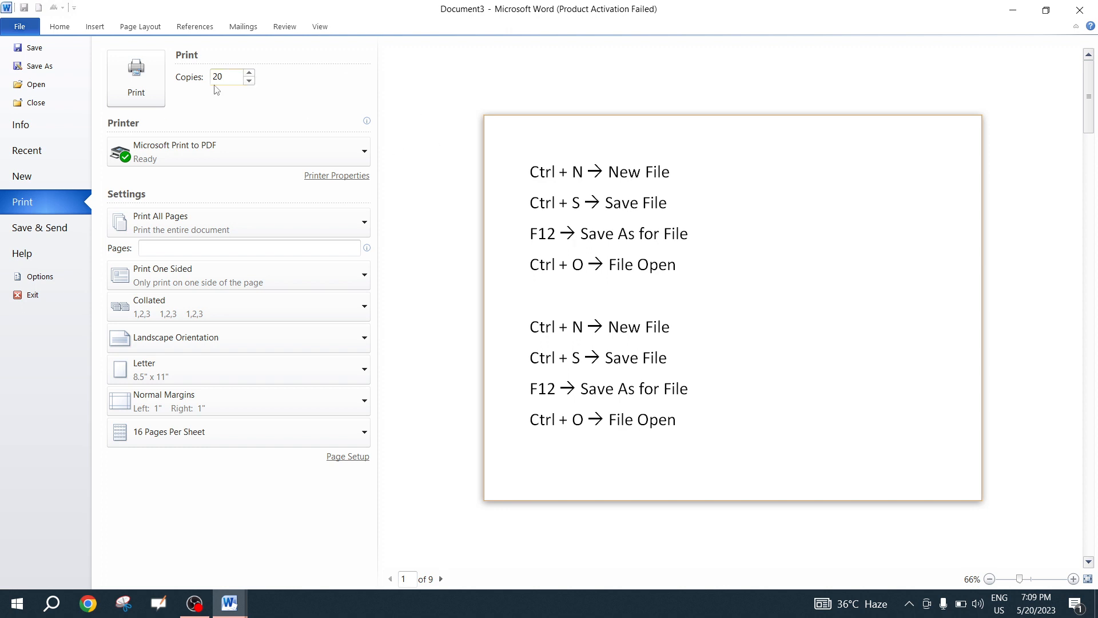
# Start printing the document with Microsoft Print to PDF, check the available output file types, and cancel saving.
pyautogui.click(152, 87)
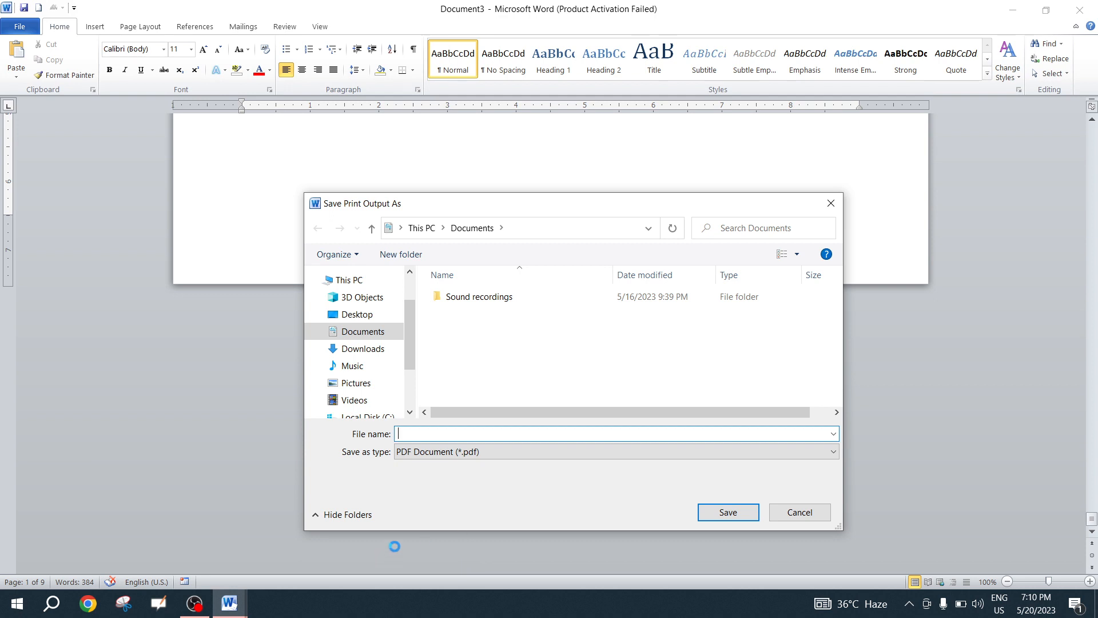
pyautogui.click(481, 452)
pyautogui.click(480, 452)
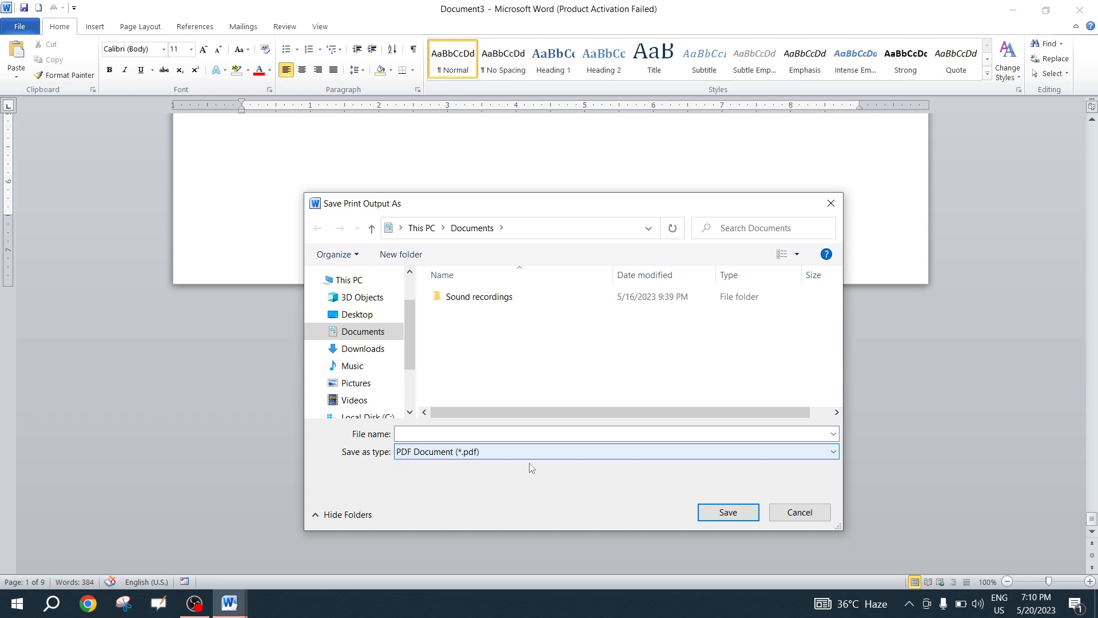
pyautogui.click(496, 449)
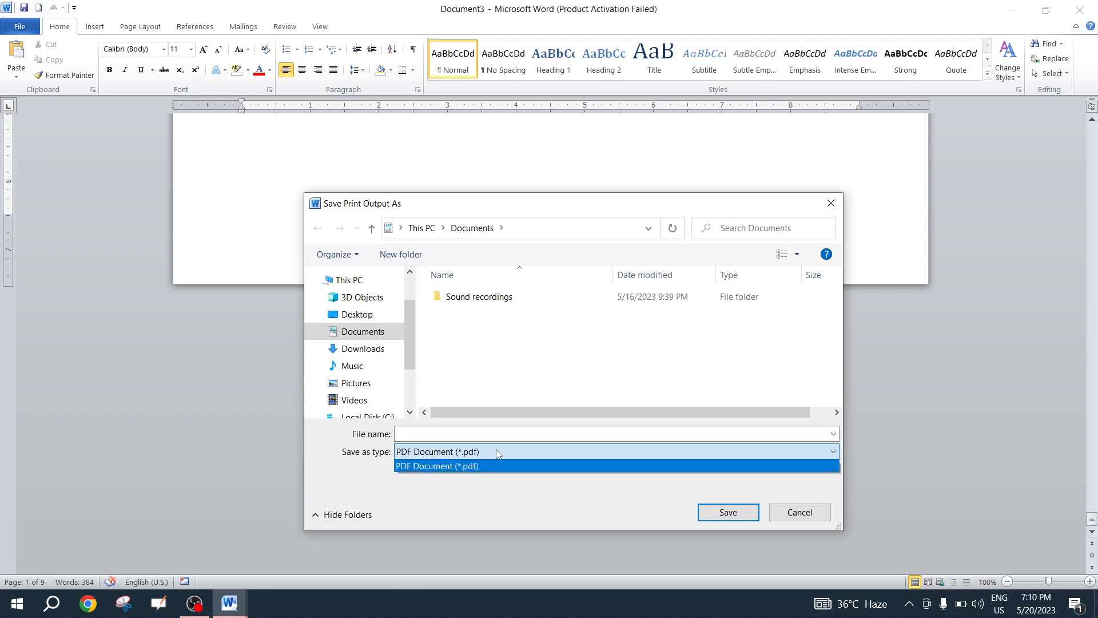
pyautogui.click(496, 449)
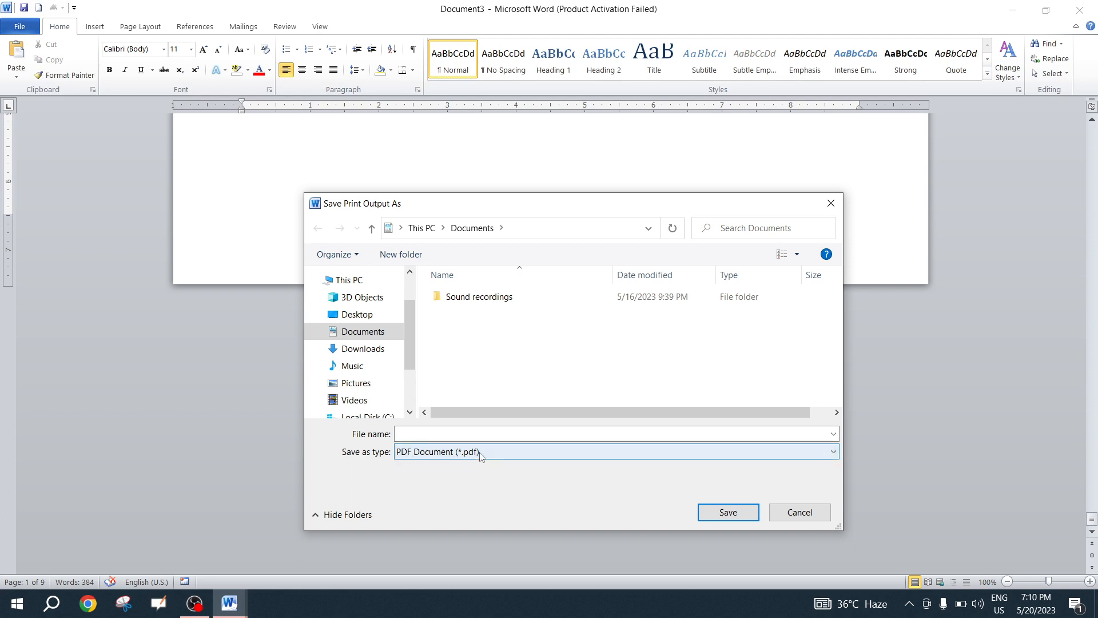
pyautogui.click(480, 454)
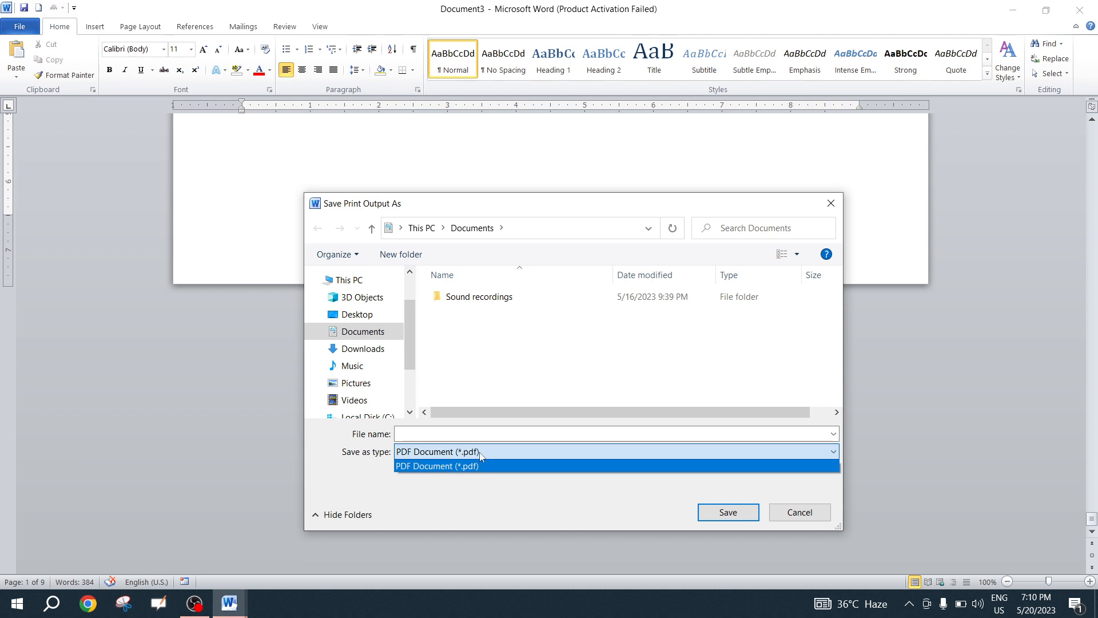
pyautogui.click(479, 452)
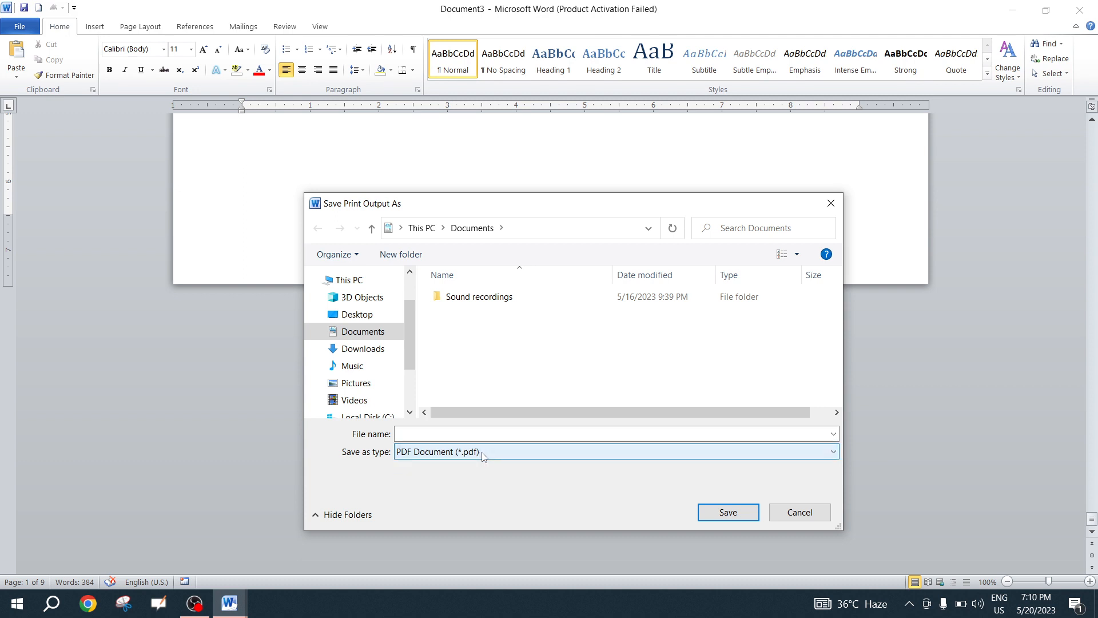
pyautogui.click(799, 512)
pyautogui.click(23, 30)
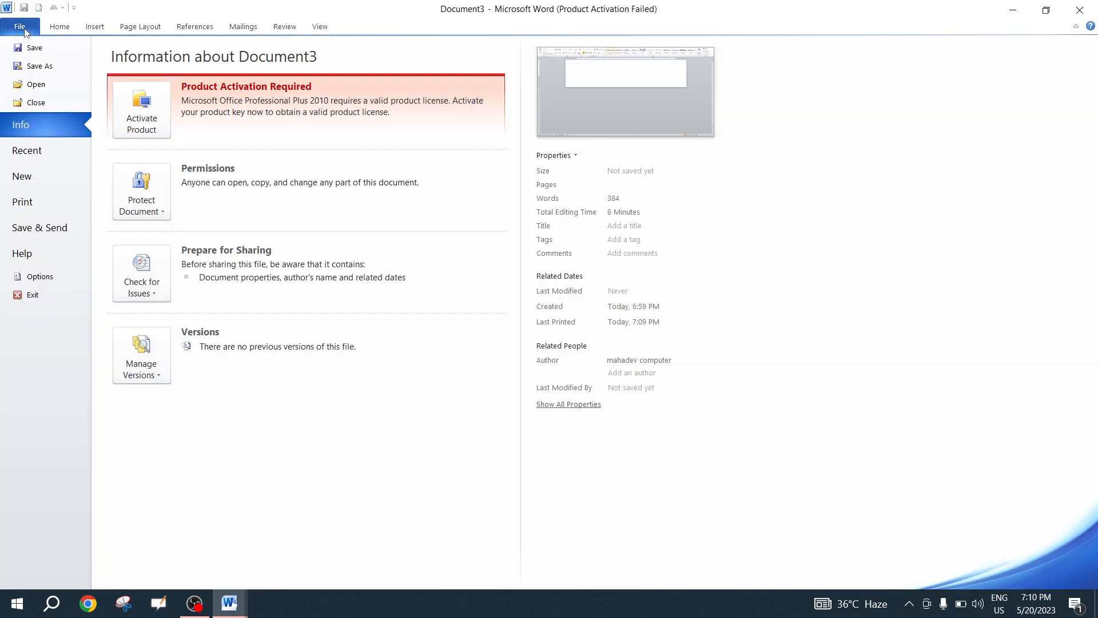
pyautogui.click(20, 27)
pyautogui.click(20, 27)
pyautogui.click(60, 26)
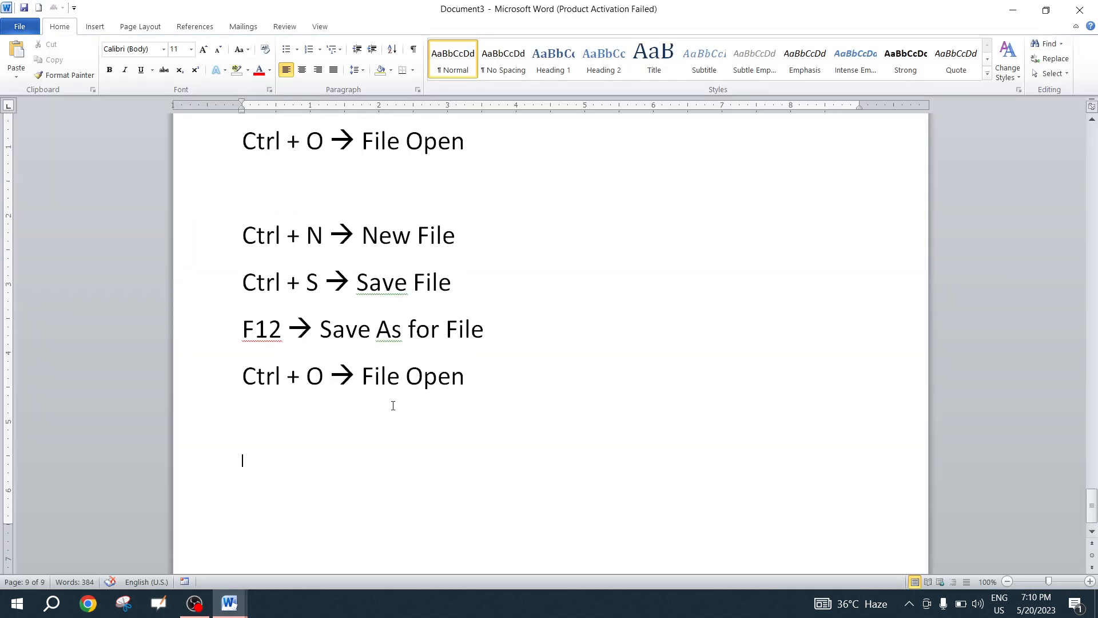
# Add the line "Ctrl + P → Print" below the last "Ctrl + O → File Open" line on page 9.
pyautogui.moveTo(243, 396); pyautogui.dragTo(256, 394)
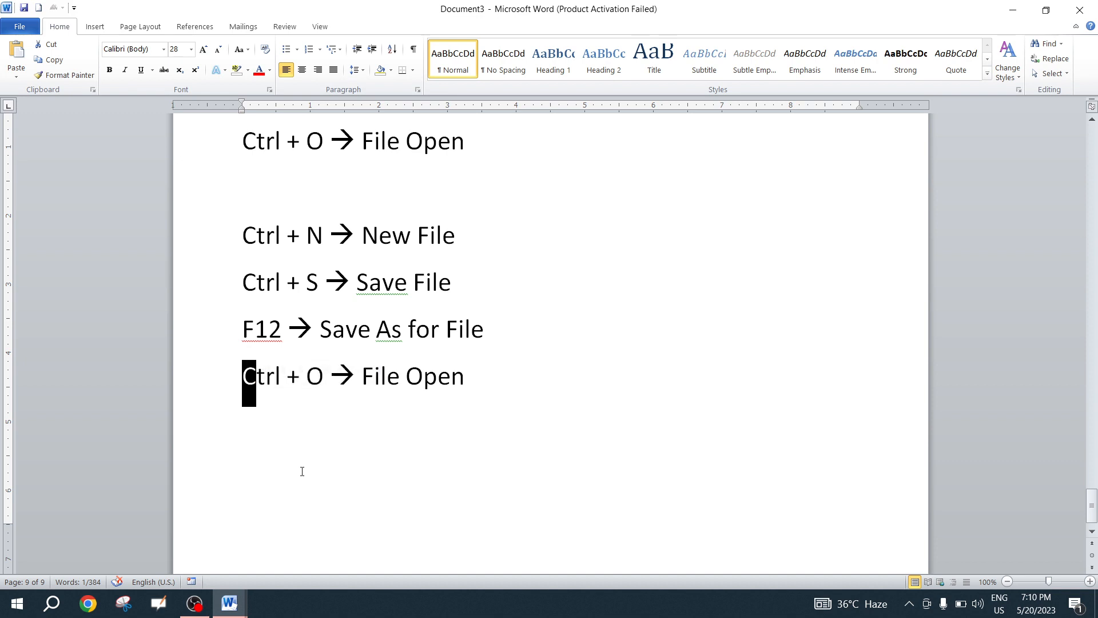
pyautogui.click(278, 424)
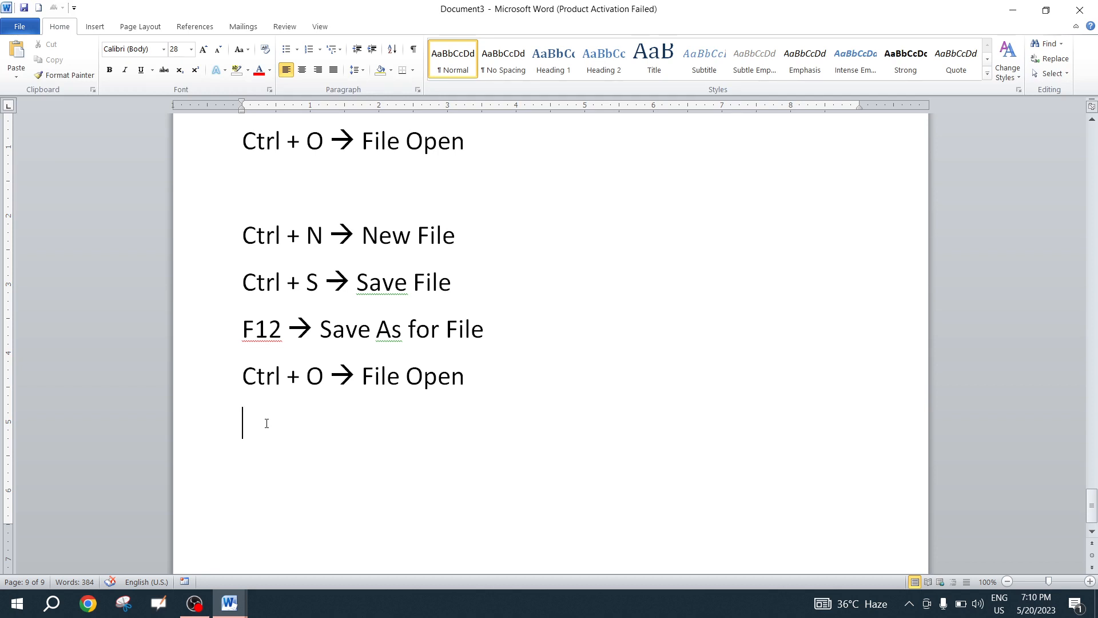
pyautogui.write('Ctrl')
pyautogui.write(' + P')
pyautogui.write(' --')
pyautogui.write('> ')
pyautogui.write('Pr')
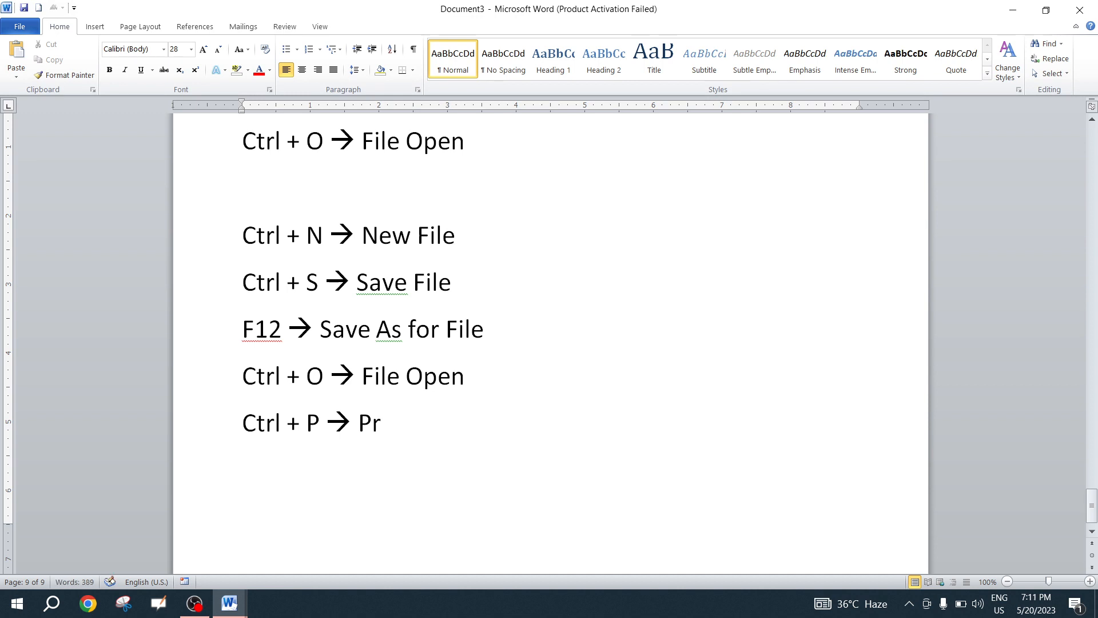
pyautogui.write('int')
# Look over the Save & Send options and the Help information.
pyautogui.click(15, 28)
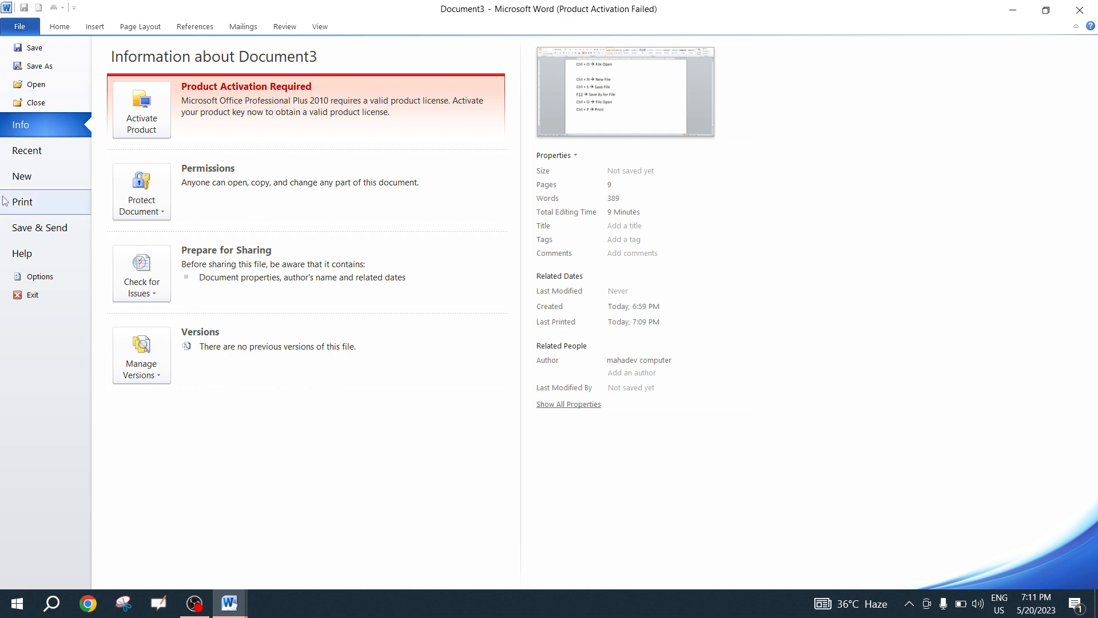
pyautogui.click(59, 232)
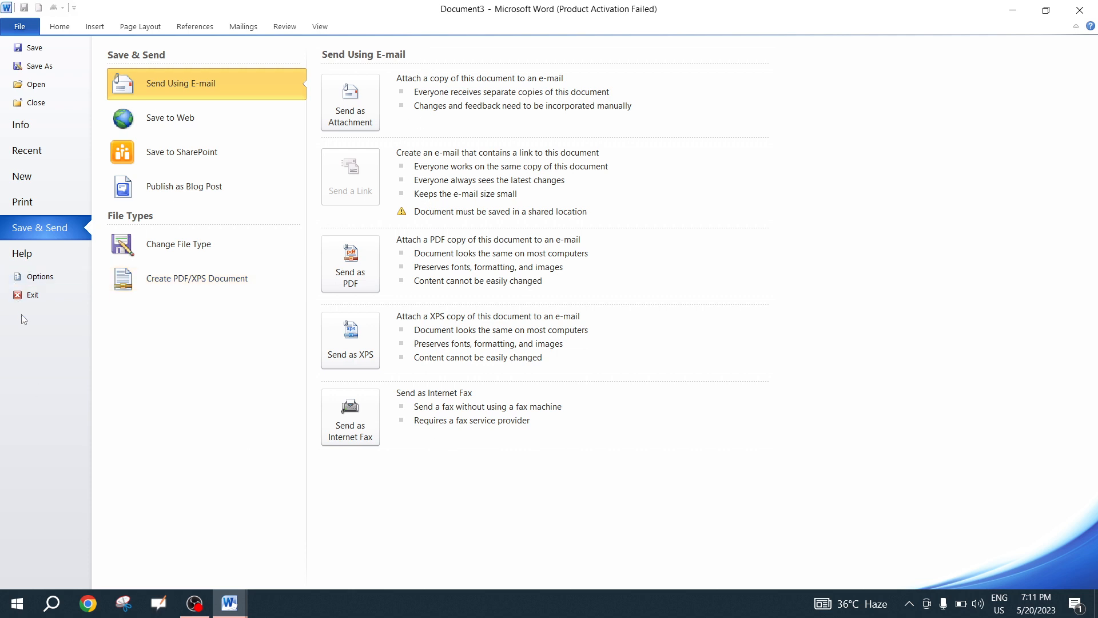
pyautogui.click(38, 262)
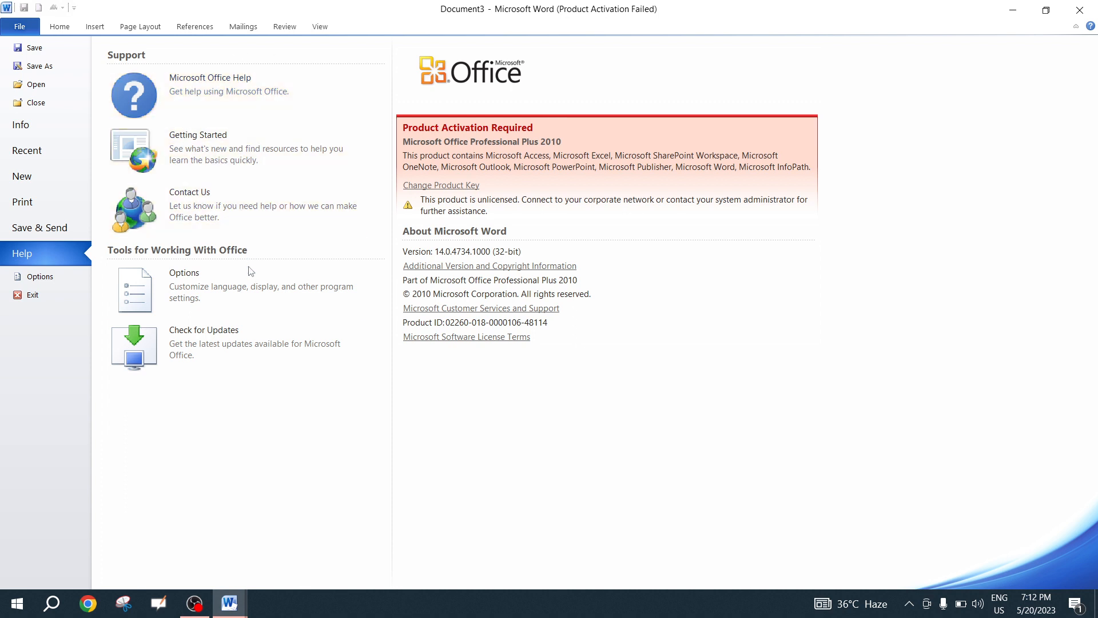
# Customize the ribbon in Word Options so that the Insert tab is hidden, and apply the change.
pyautogui.click(41, 278)
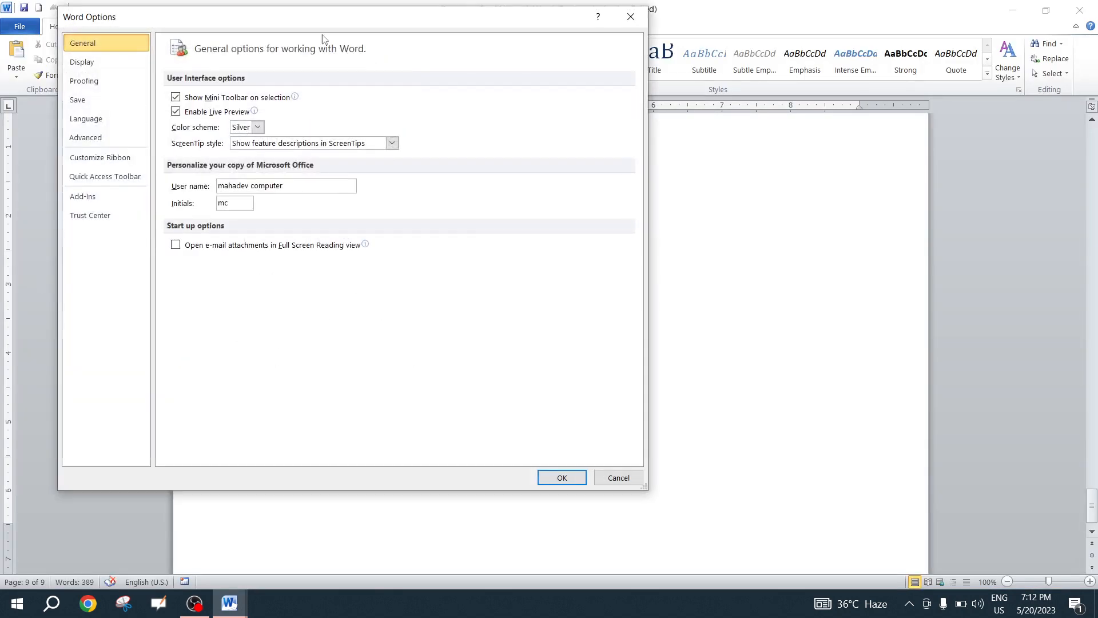
pyautogui.moveTo(355, 20); pyautogui.dragTo(464, 105)
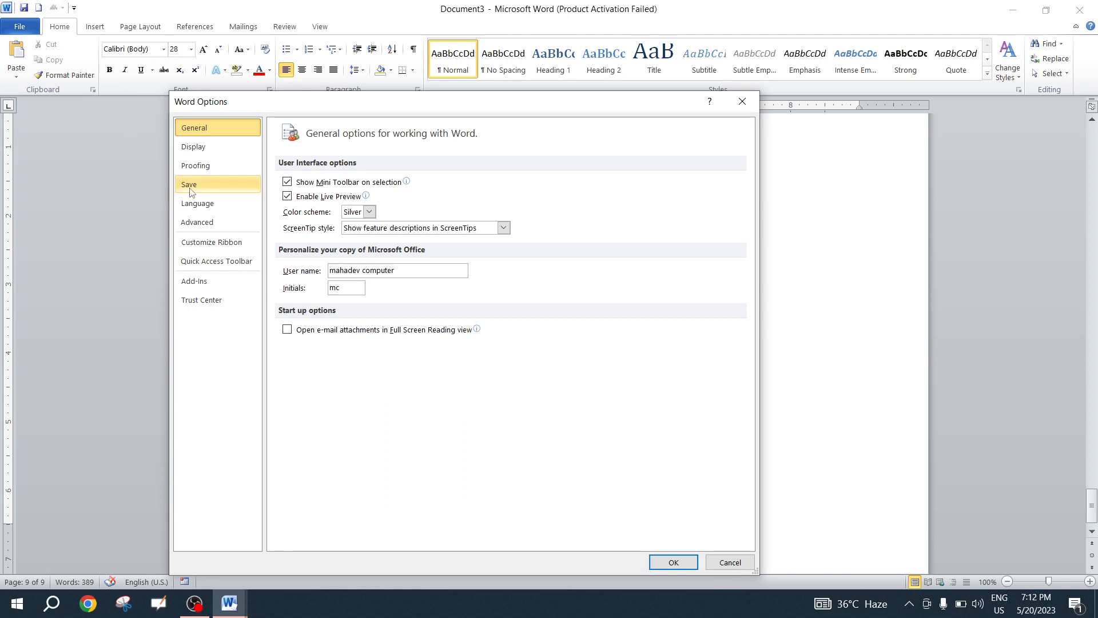
pyautogui.click(215, 244)
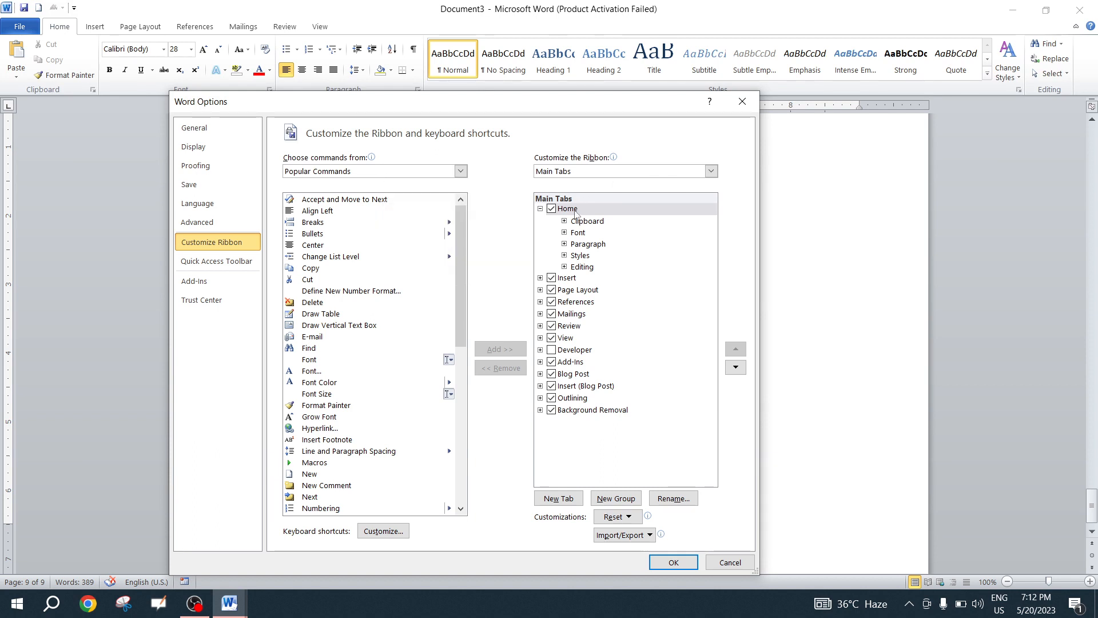
pyautogui.click(553, 279)
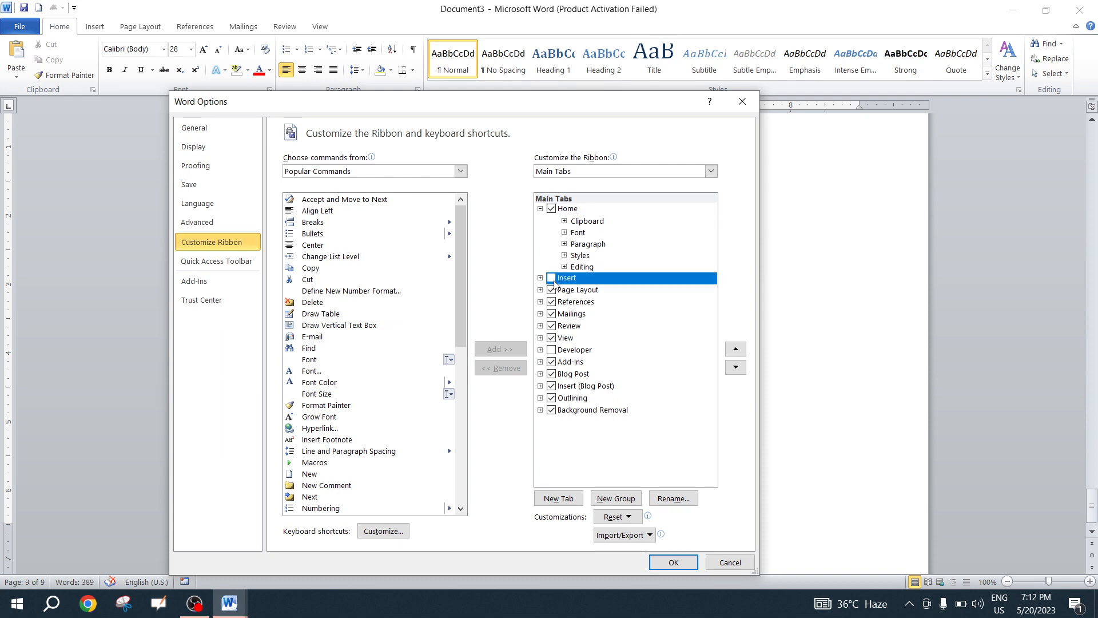
pyautogui.click(673, 563)
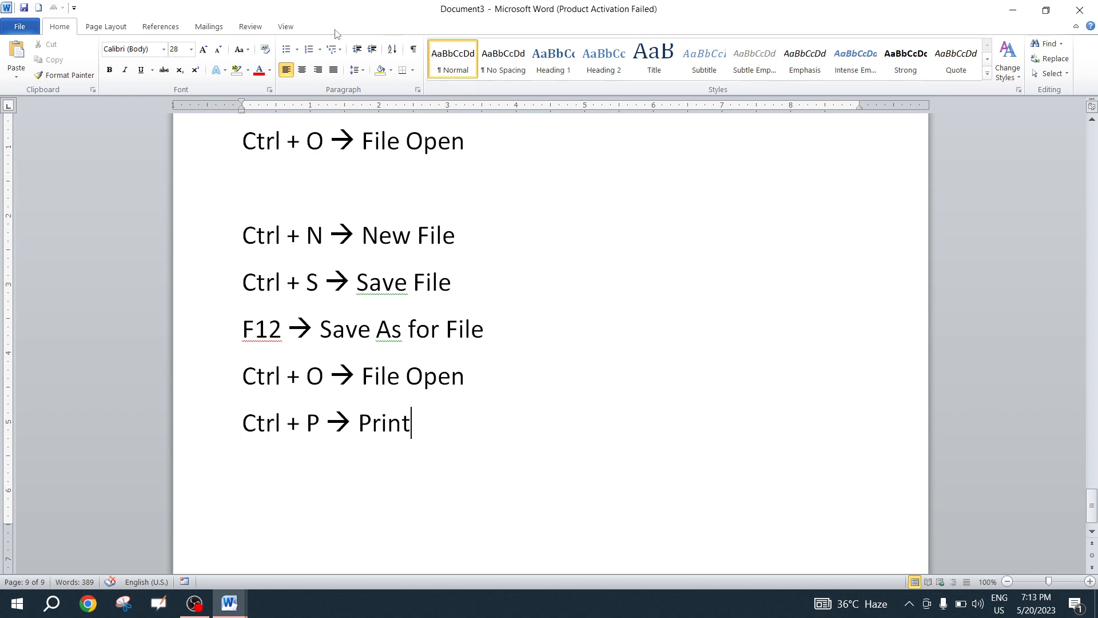
# Turn the Insert tab back on in the ribbon customization, check its commands, and return to the Home commands.
pyautogui.click(28, 30)
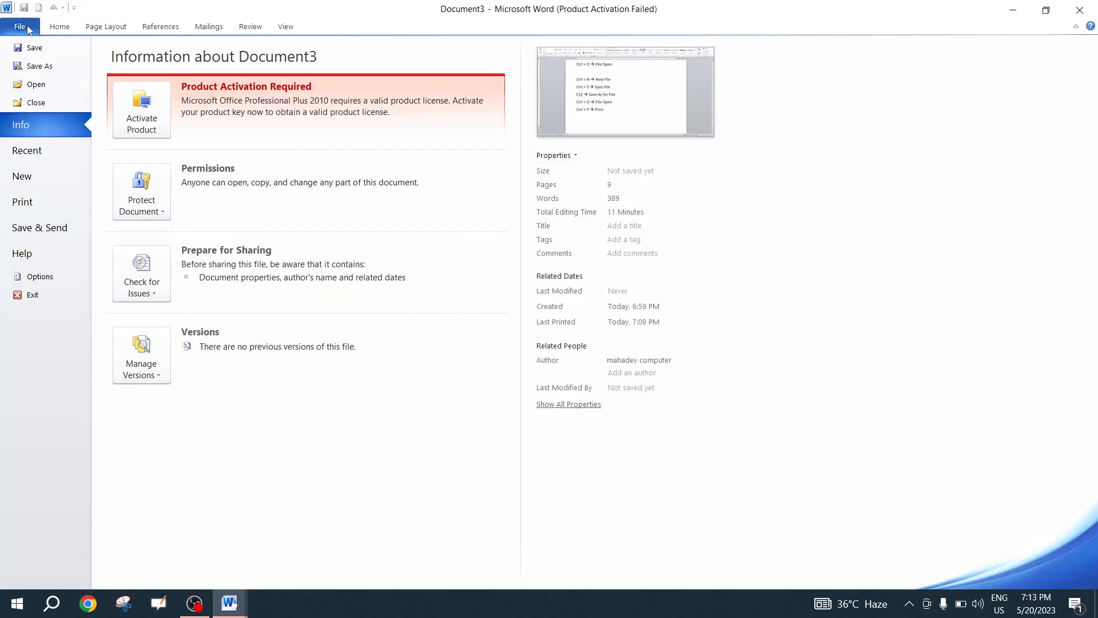
pyautogui.click(45, 279)
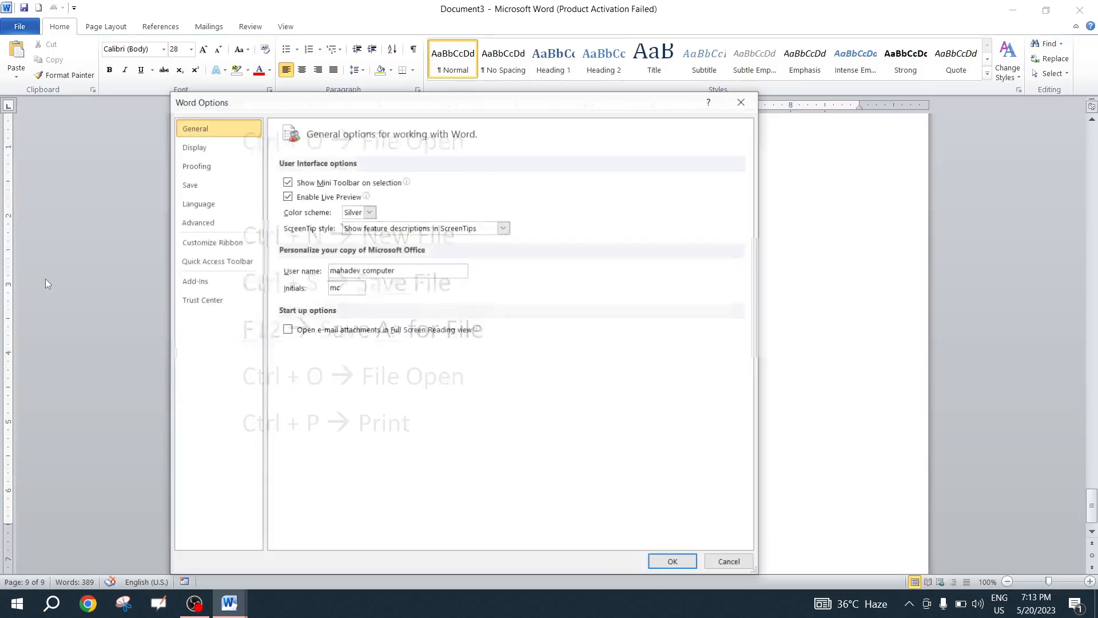
pyautogui.click(209, 248)
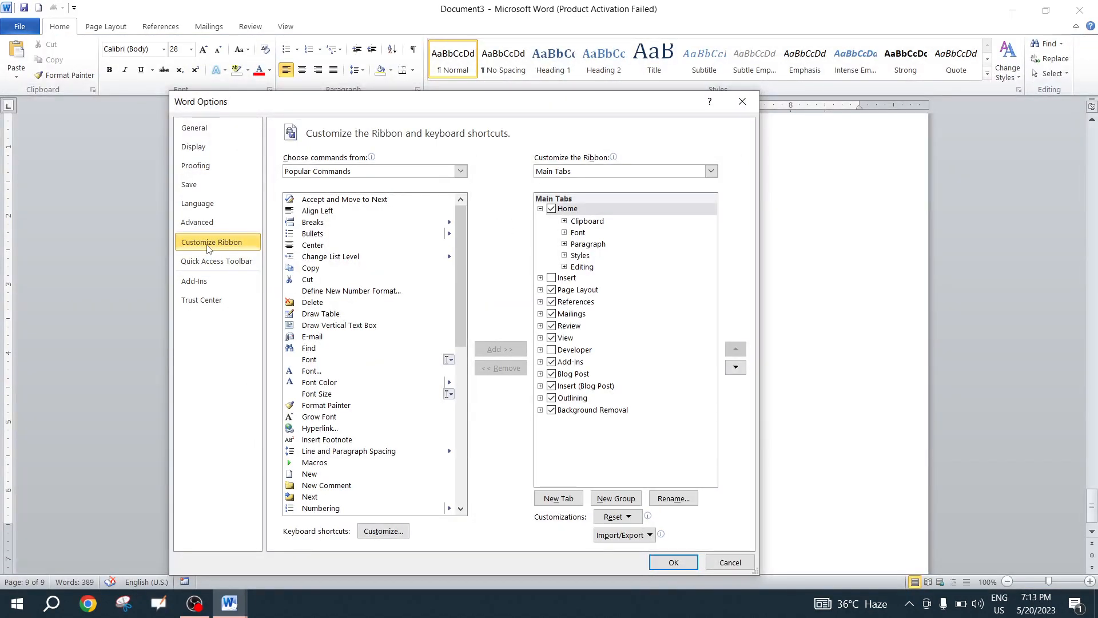
pyautogui.click(551, 278)
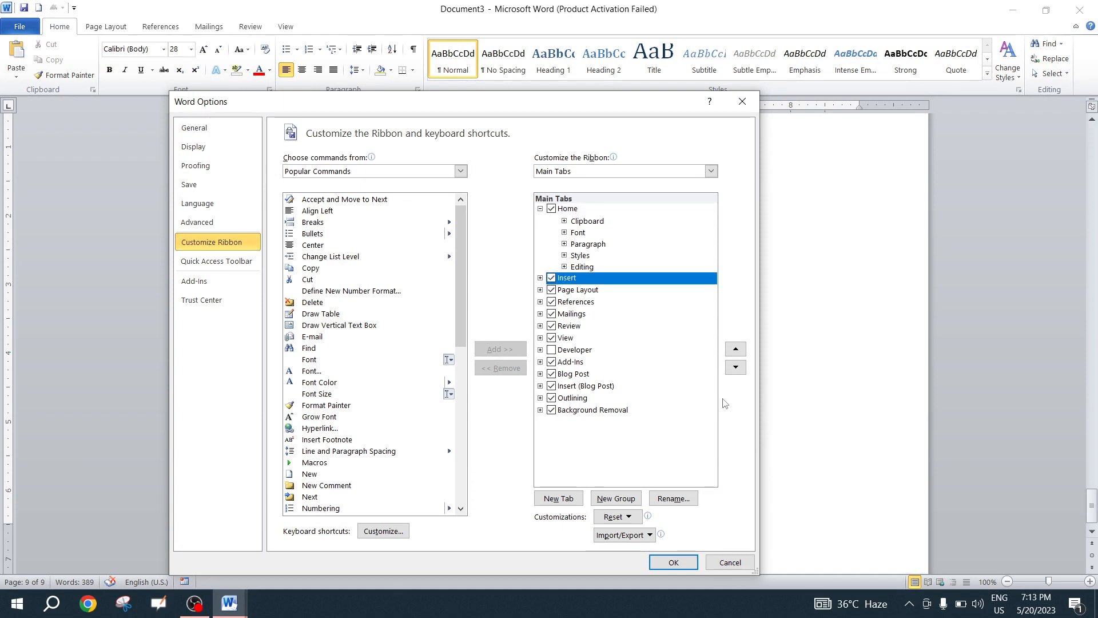
pyautogui.click(673, 562)
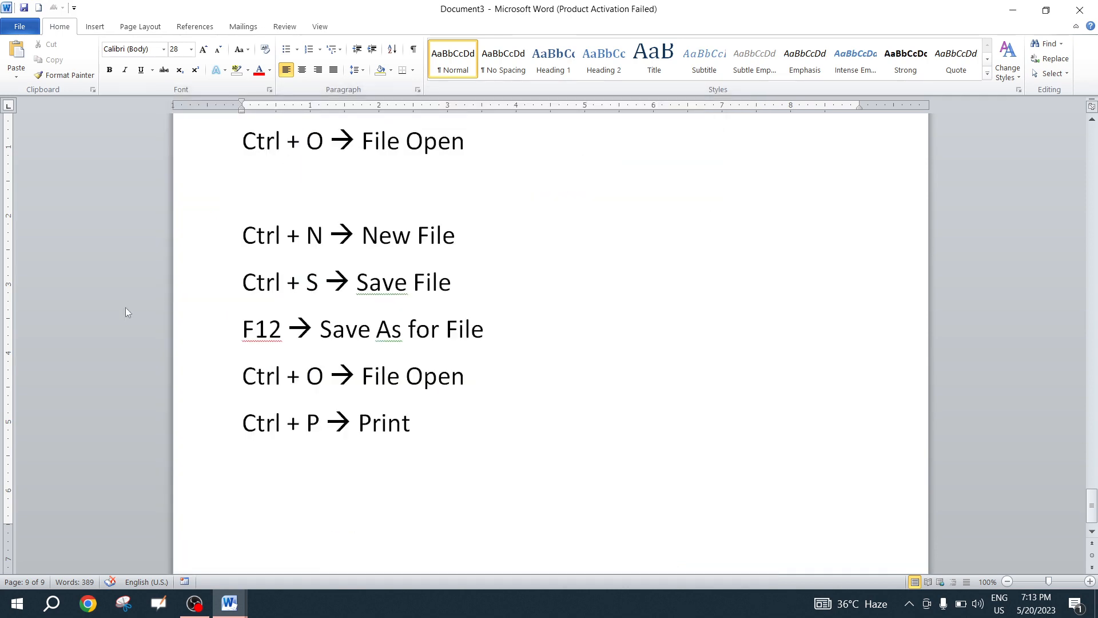
pyautogui.click(95, 26)
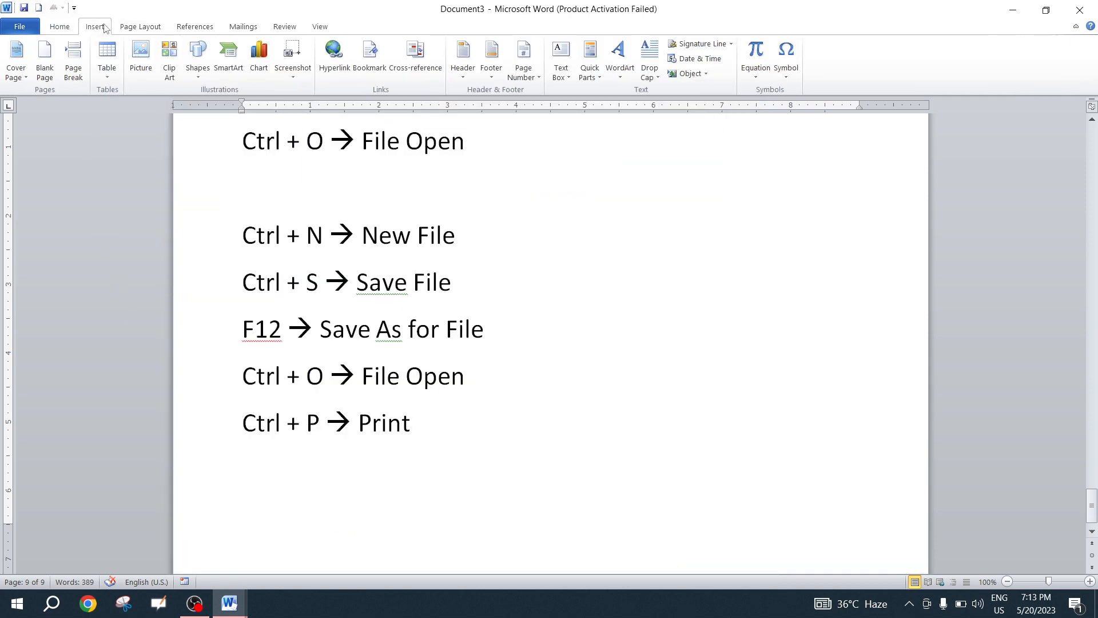
pyautogui.click(59, 26)
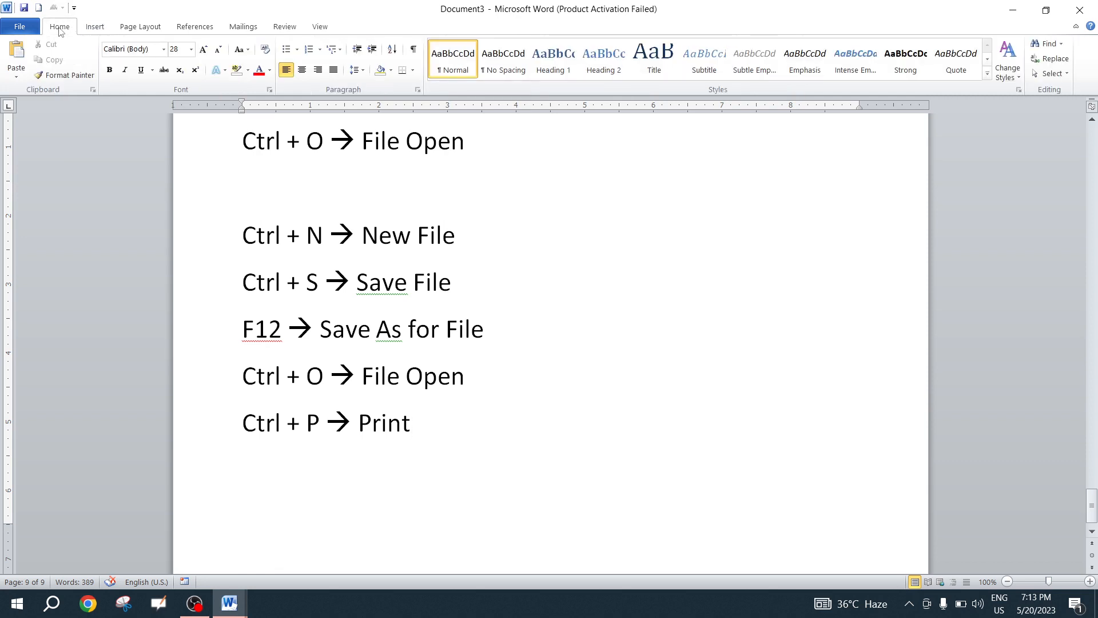
# Close the shortcut-list document Document3 without saving its changes.
pyautogui.click(20, 27)
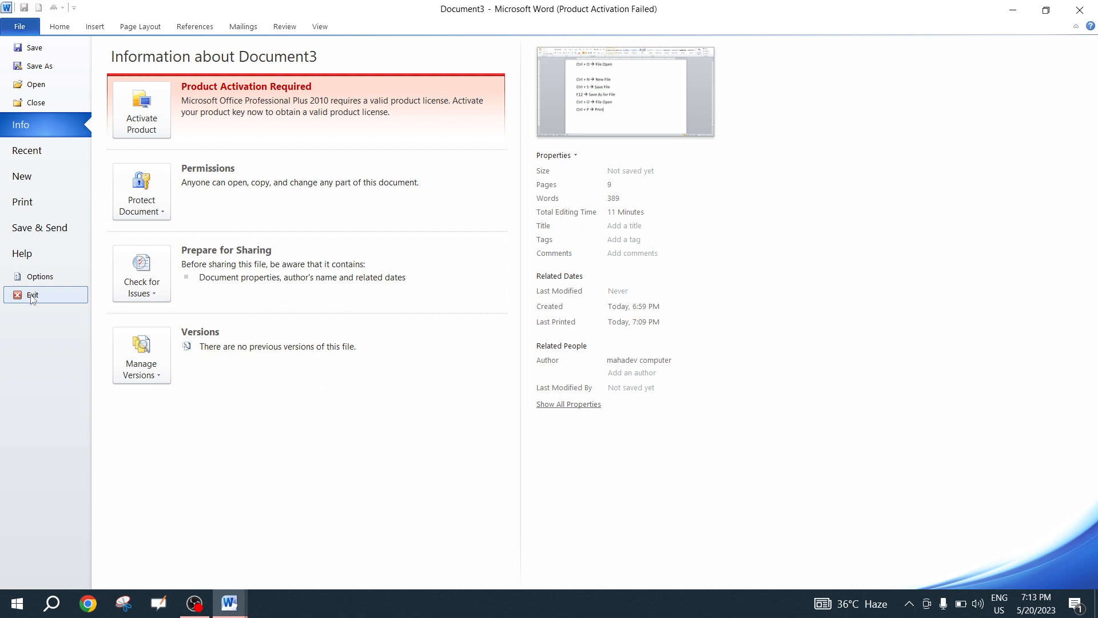
pyautogui.click(50, 107)
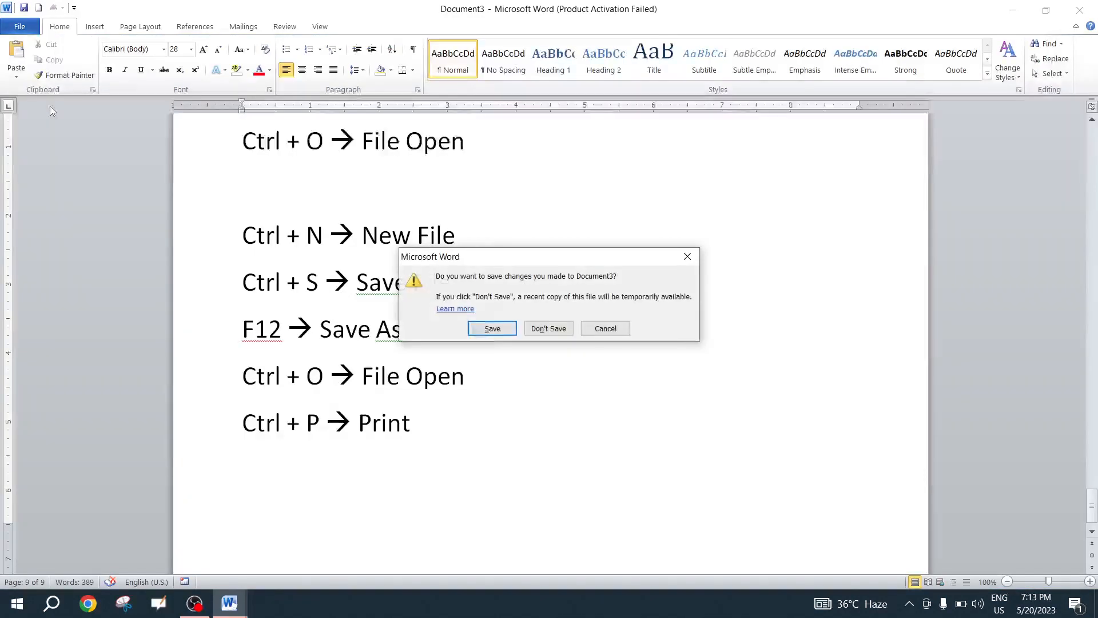
pyautogui.click(548, 333)
pyautogui.hotkey('ctrl', 'n')
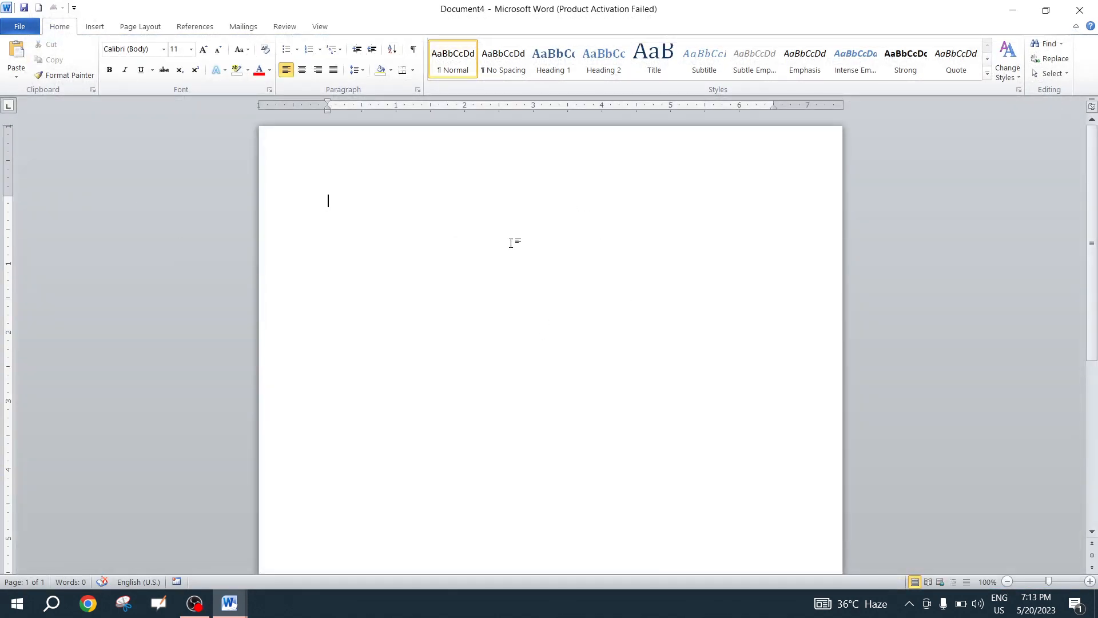
# Close the blank Document4 and the Demo2 document, leaving no document open.
pyautogui.click(22, 27)
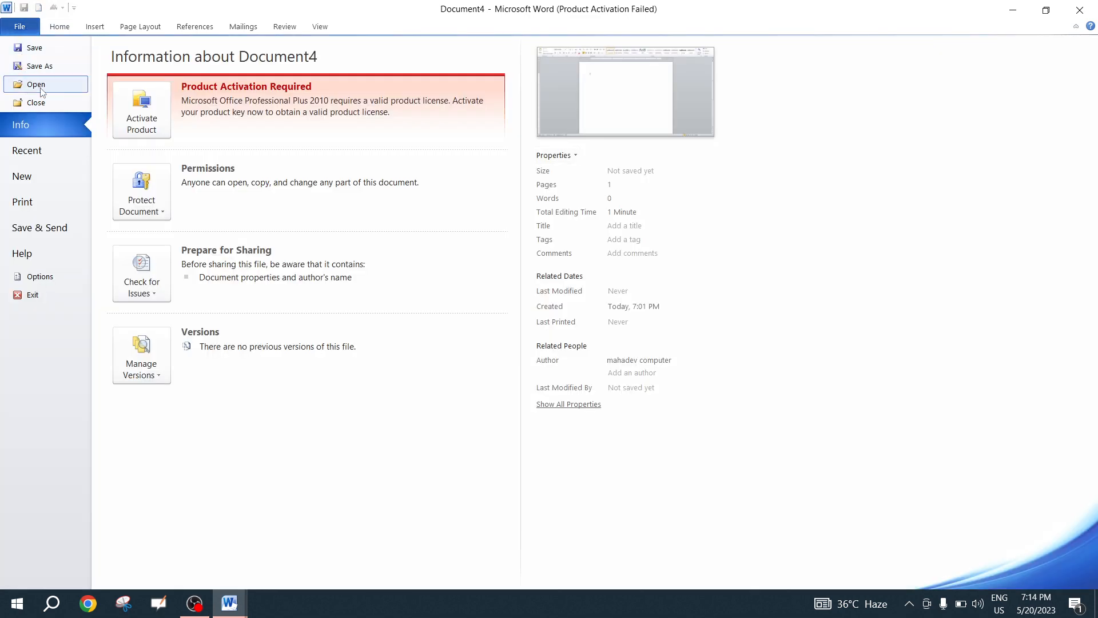
pyautogui.click(38, 103)
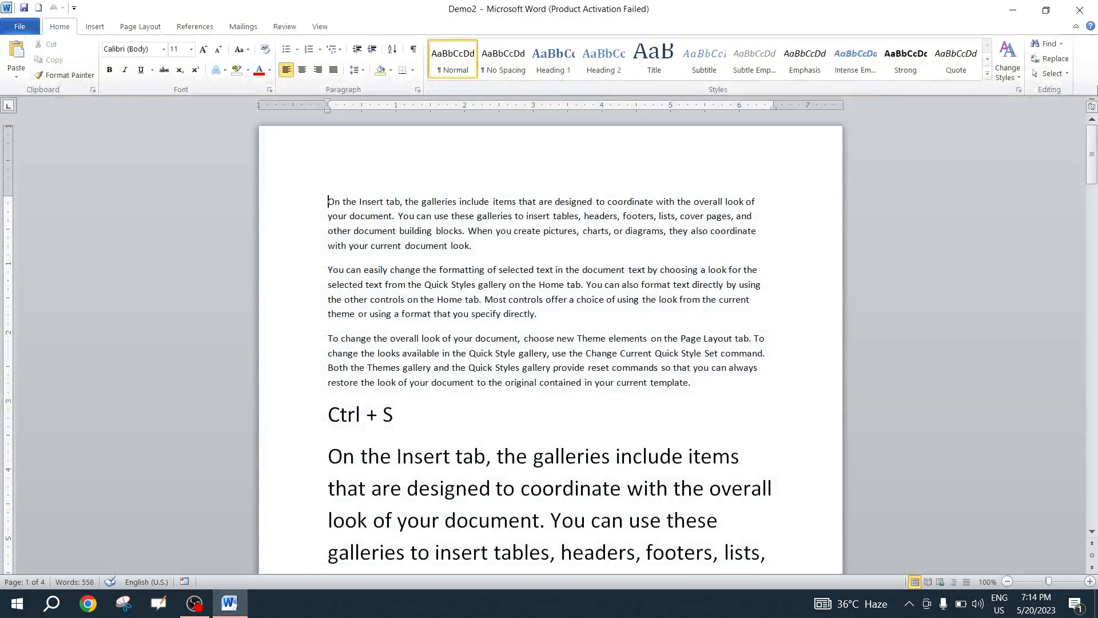
pyautogui.click(20, 27)
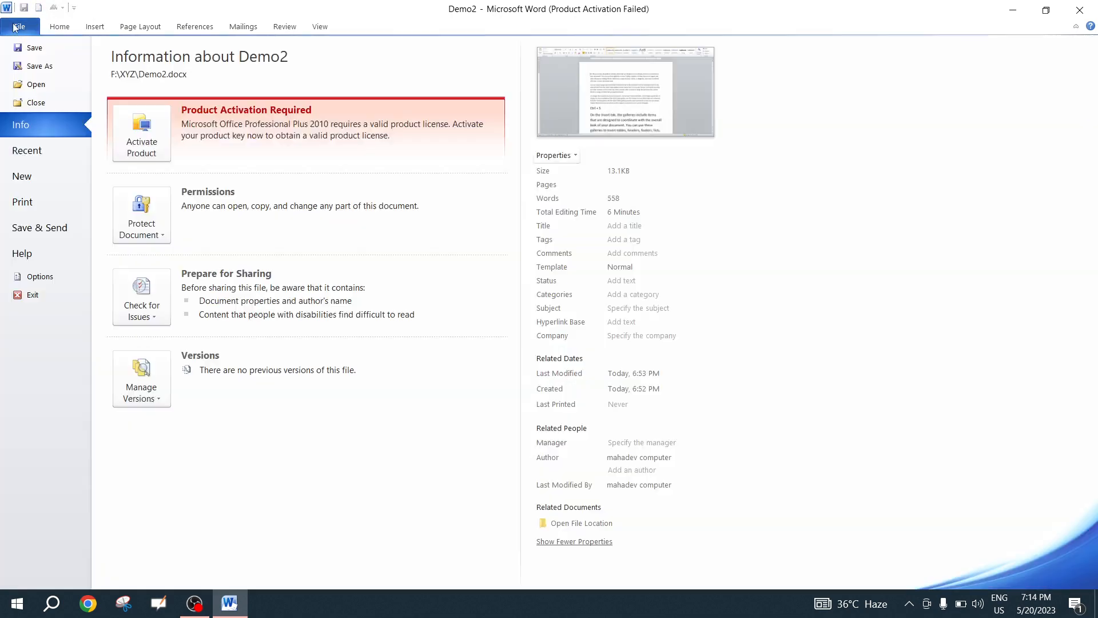
pyautogui.click(40, 100)
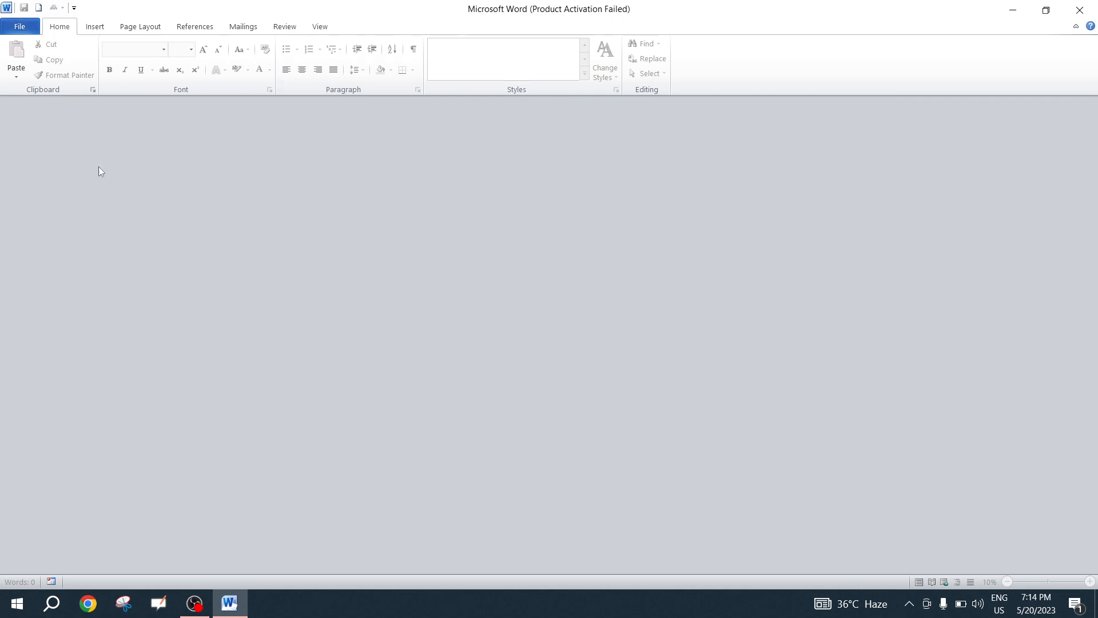
# Exit Word and open This PC in File Explorer.
pyautogui.click(12, 27)
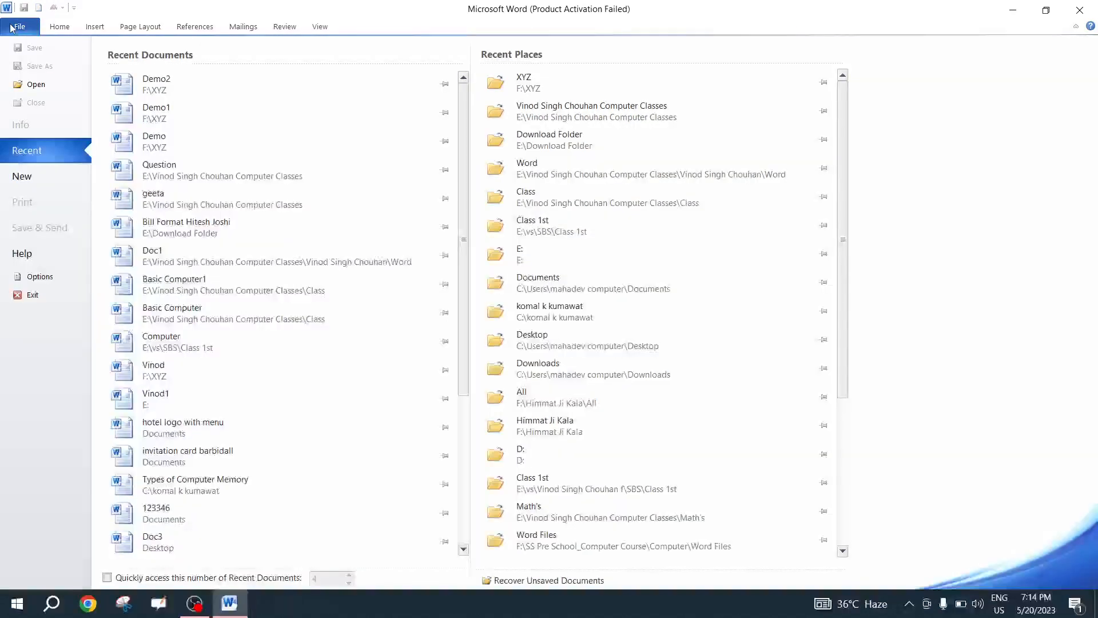
pyautogui.click(59, 293)
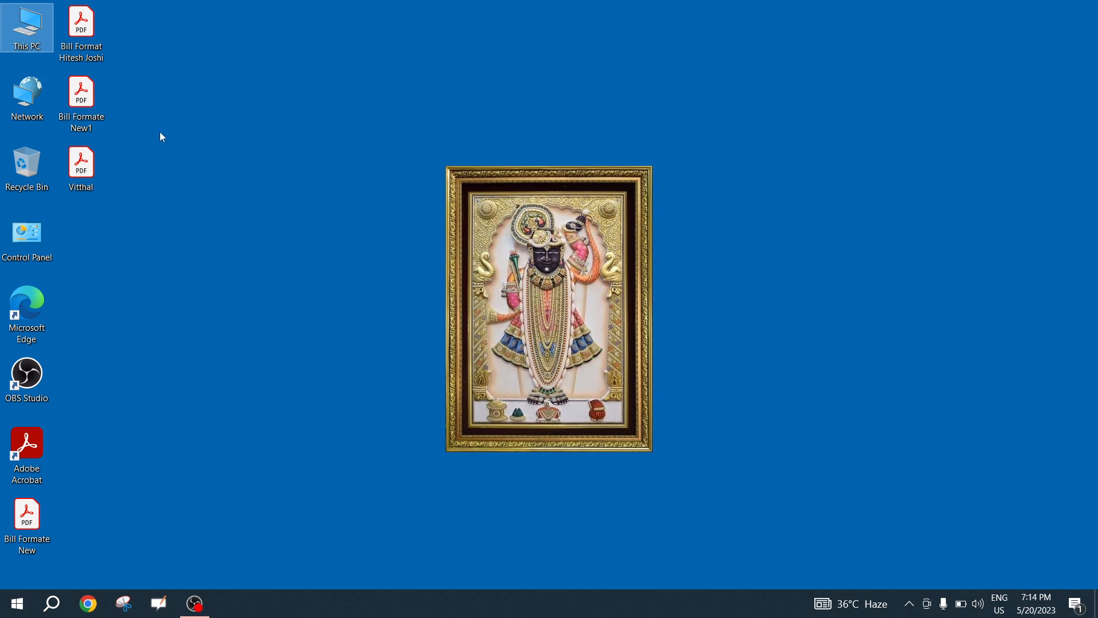
pyautogui.doubleClick(34, 42)
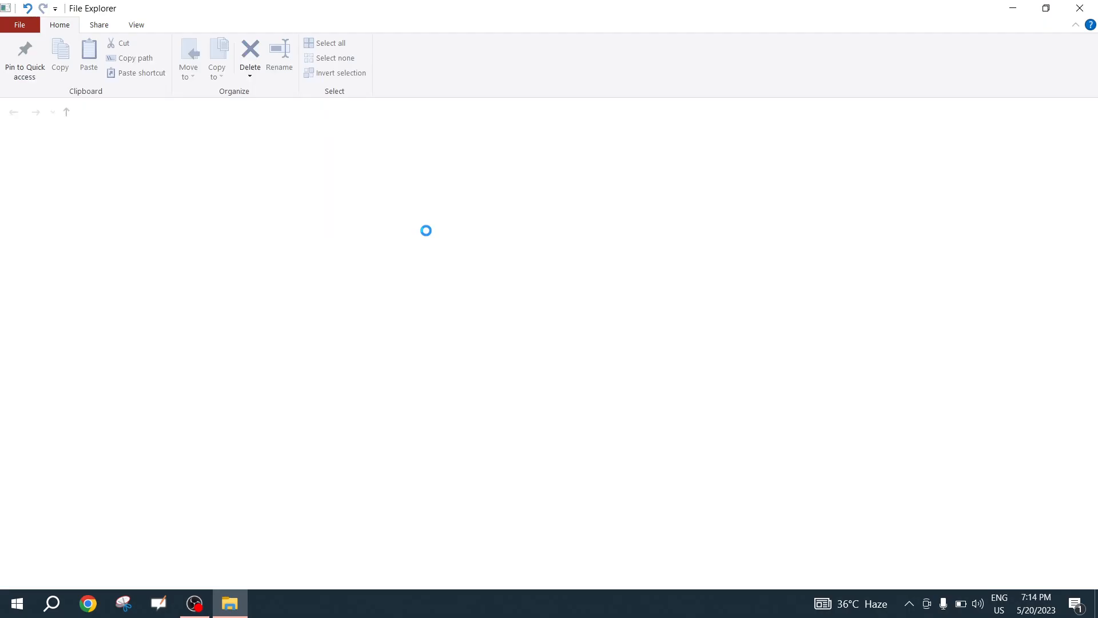